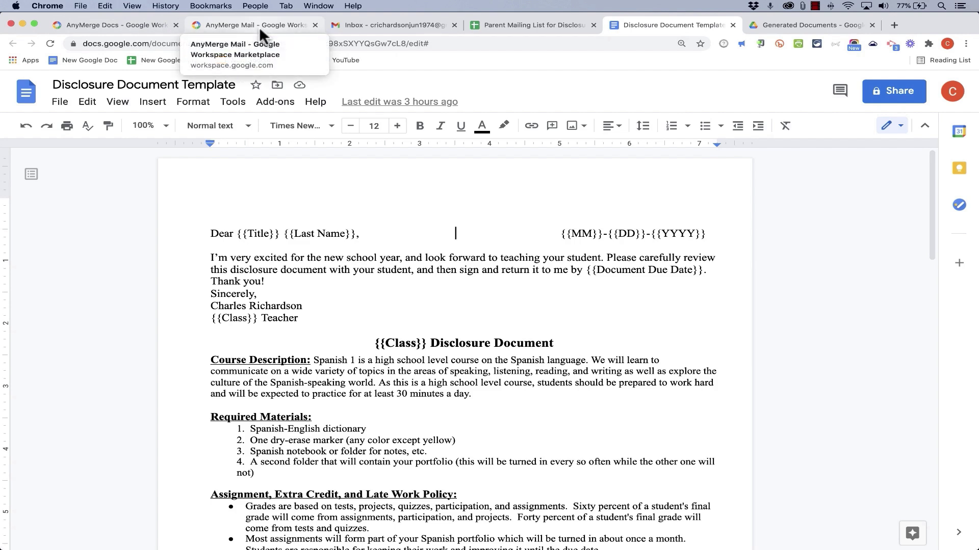
Review the AnyMerge Docs and AnyMerge Mail add-on pages in the Google Workspace Marketplace
{"action": "left_click", "coordinate": [365, 23]}
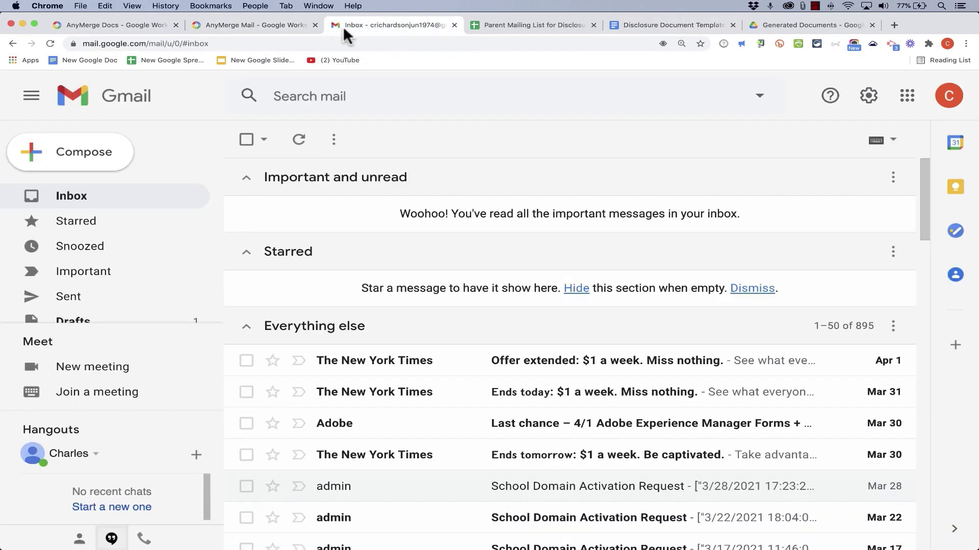
{"action": "left_click", "coordinate": [131, 32]}
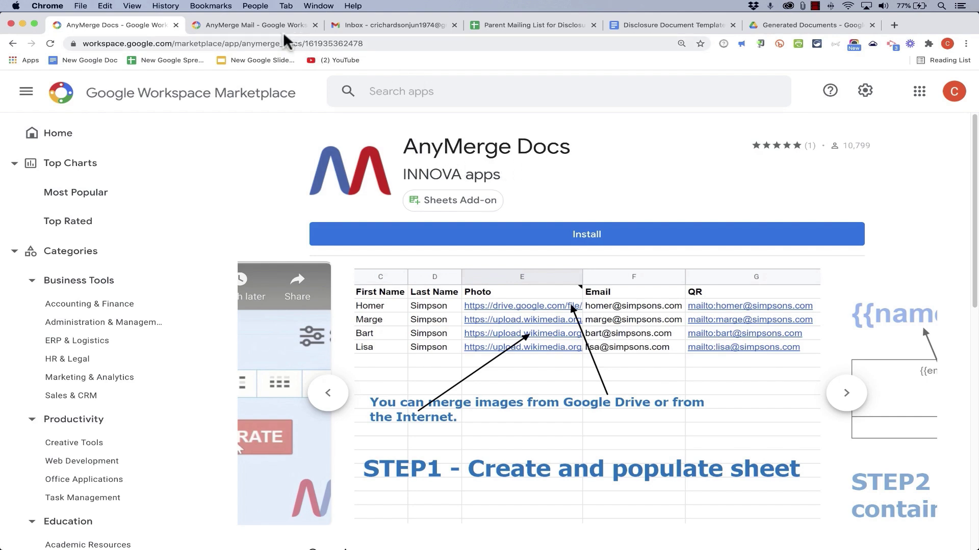
{"action": "left_click", "coordinate": [264, 26]}
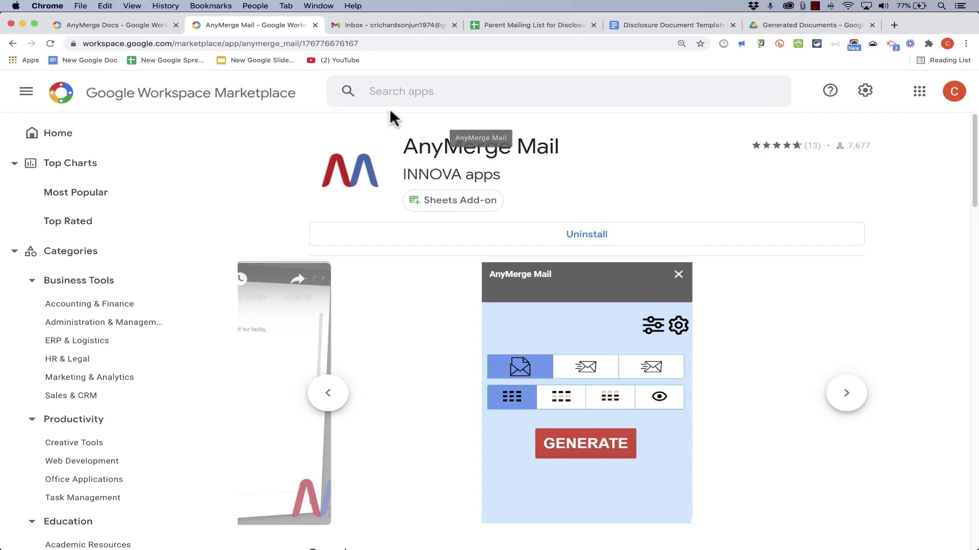
{"action": "left_click", "coordinate": [127, 24]}
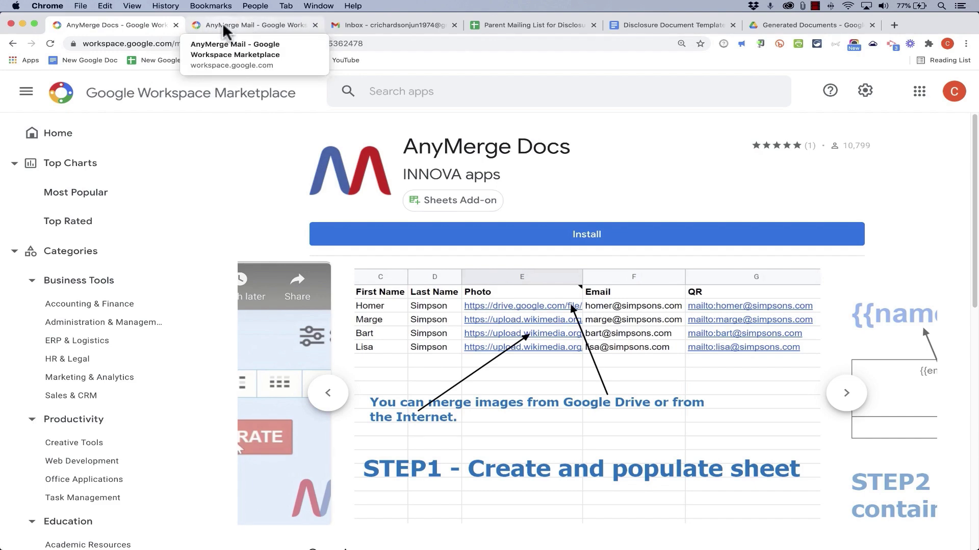
{"action": "left_click", "coordinate": [223, 23]}
{"action": "left_click", "coordinate": [131, 24]}
{"action": "left_click", "coordinate": [222, 24]}
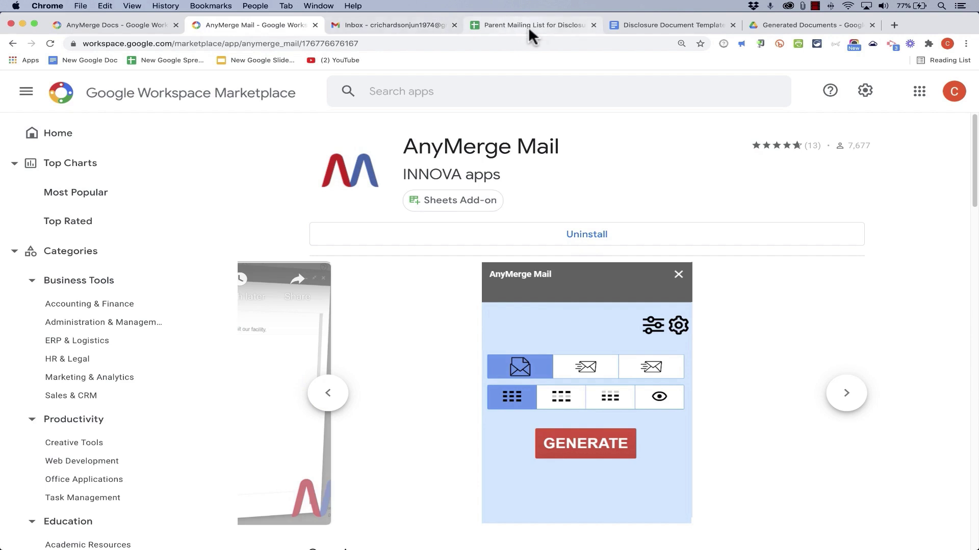
Compare the Disclosure Document Template with the parent mailing list, checking the class and due date entries in the first rows
{"action": "left_click", "coordinate": [657, 25]}
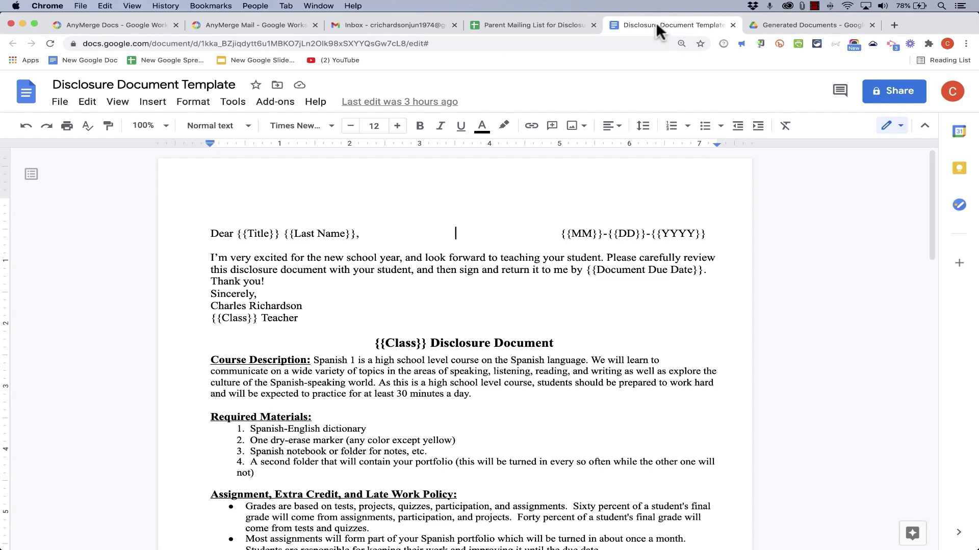
{"action": "left_click_drag", "start_coordinate": [931, 222], "coordinate": [867, 245]}
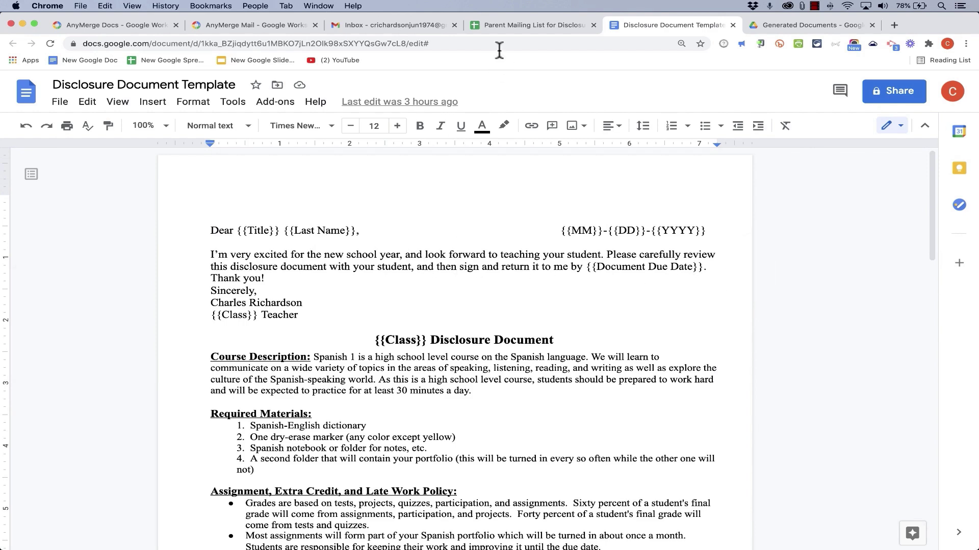
{"action": "left_click", "coordinate": [498, 24]}
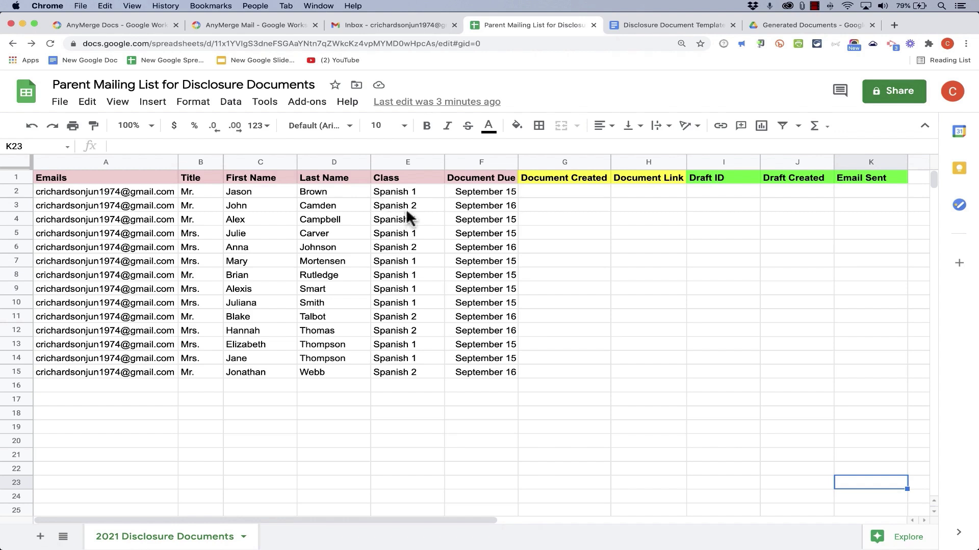
{"action": "left_click", "coordinate": [668, 21]}
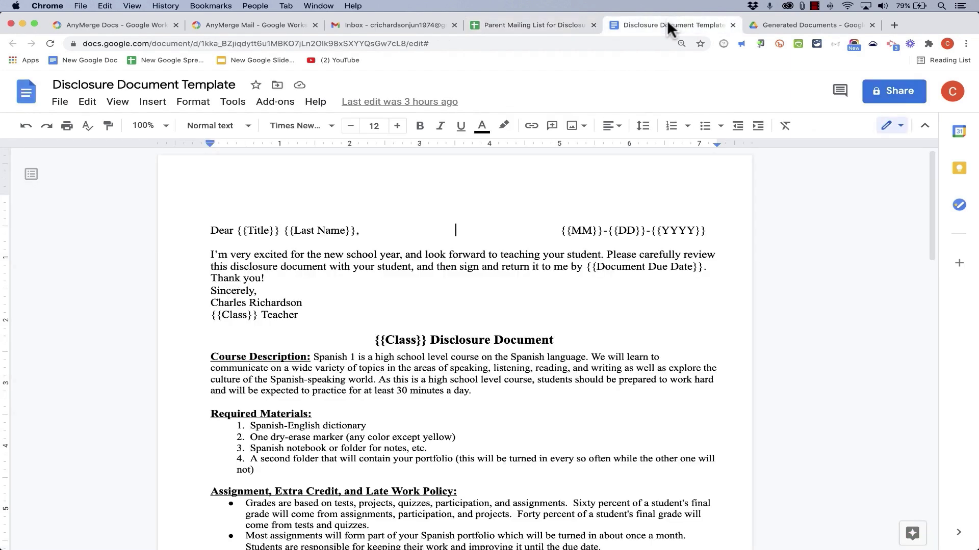
{"action": "left_click", "coordinate": [535, 25]}
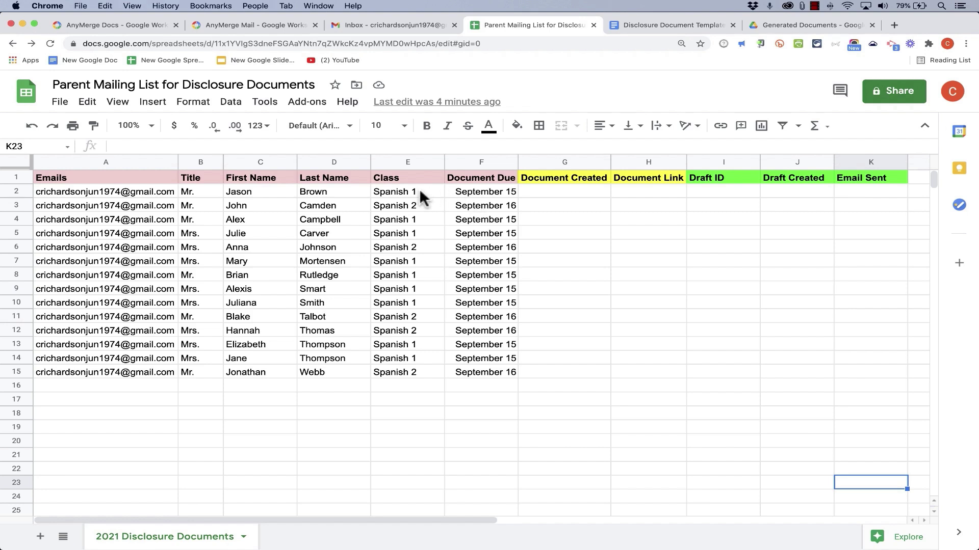
{"action": "left_click", "coordinate": [476, 196]}
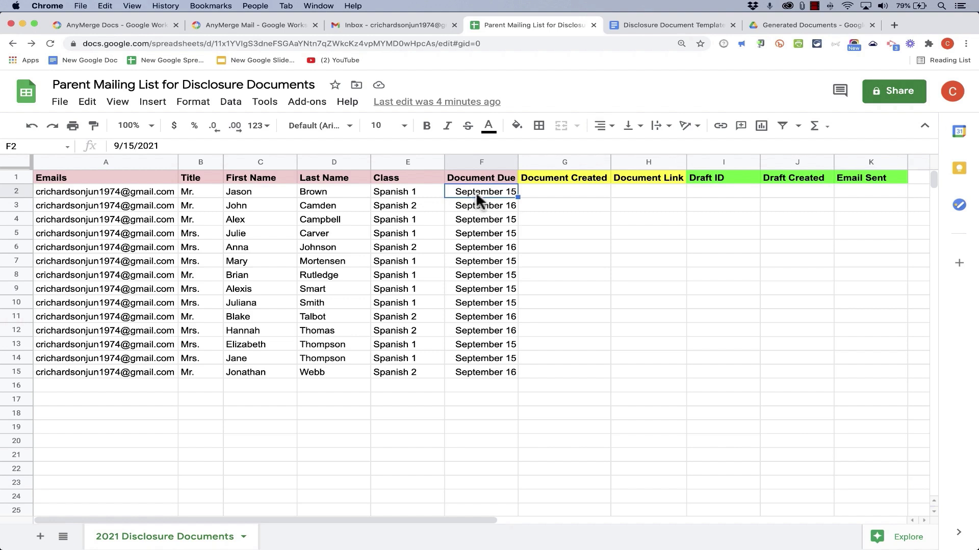
{"action": "left_click", "coordinate": [487, 207]}
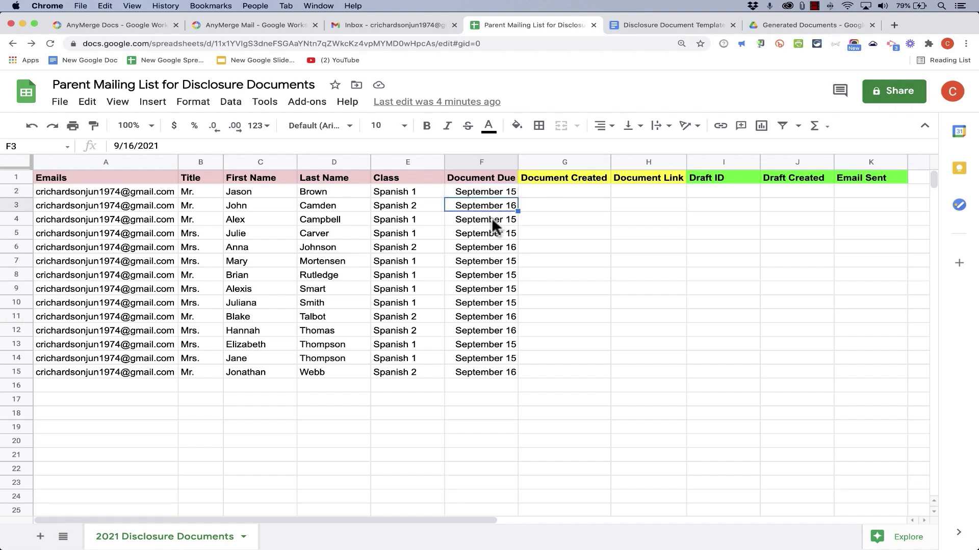
{"action": "left_click", "coordinate": [648, 24]}
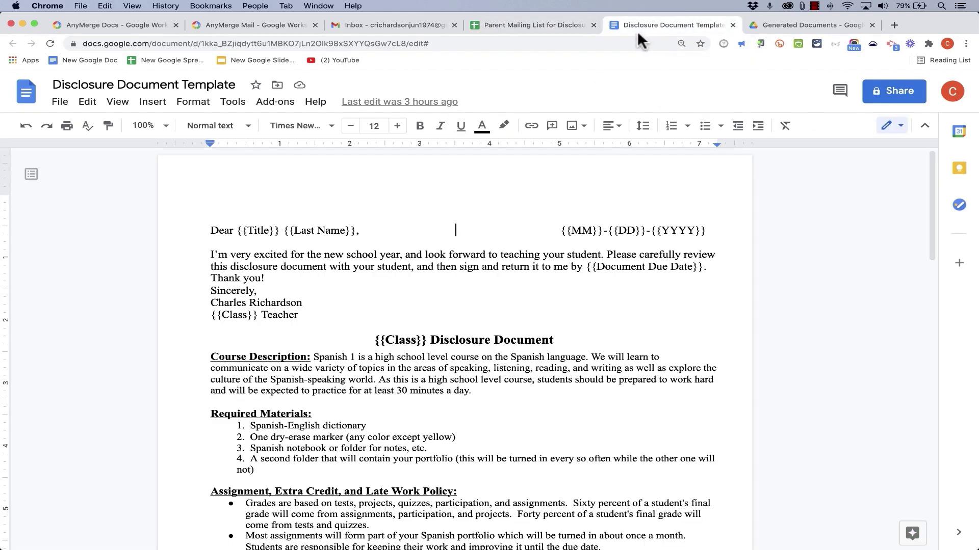
{"action": "left_click", "coordinate": [552, 26]}
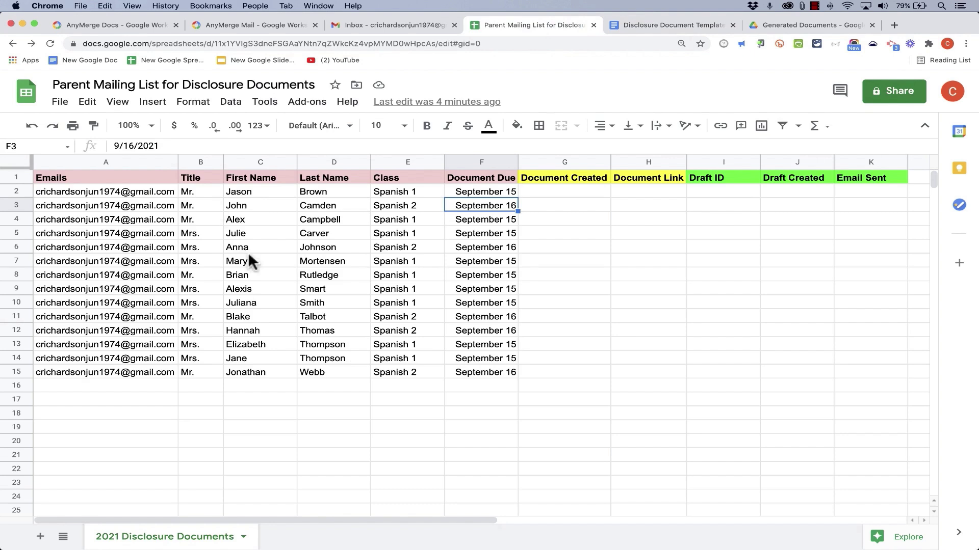
Examine the template's {{Title}}, {{Last Name}} and date merge tags against the mailing list's column headers
{"action": "left_click", "coordinate": [662, 23]}
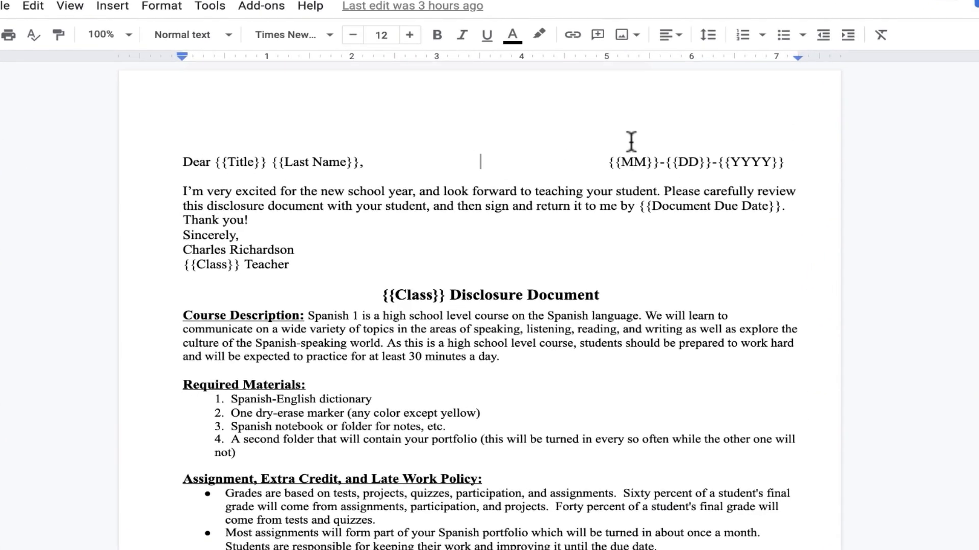
{"action": "scroll", "coordinate": [540, 257], "scroll_direction": "down", "scroll_amount": 2}
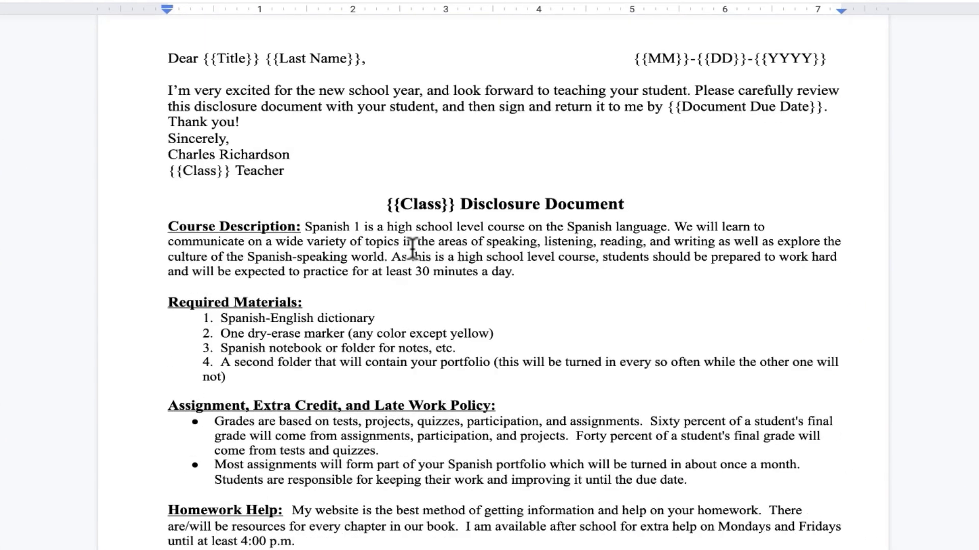
{"action": "scroll", "coordinate": [423, 215], "scroll_direction": "up", "scroll_amount": 2}
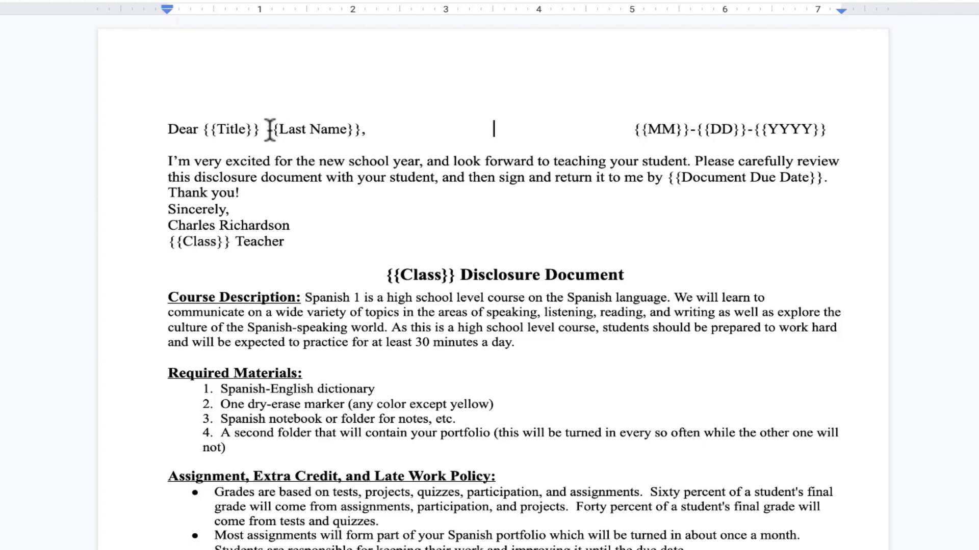
{"action": "double_click", "coordinate": [227, 133]}
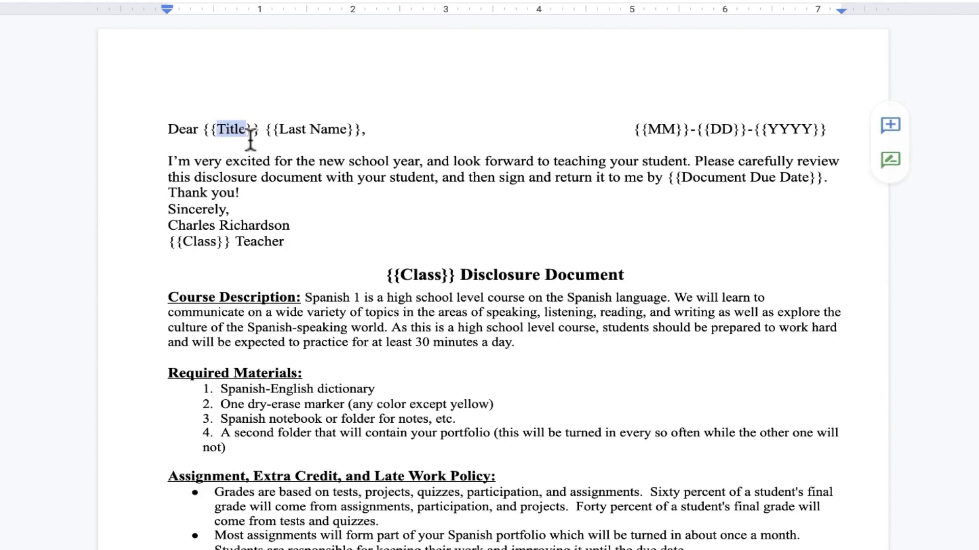
{"action": "left_click_drag", "start_coordinate": [283, 130], "coordinate": [340, 134]}
{"action": "left_click", "coordinate": [632, 135]}
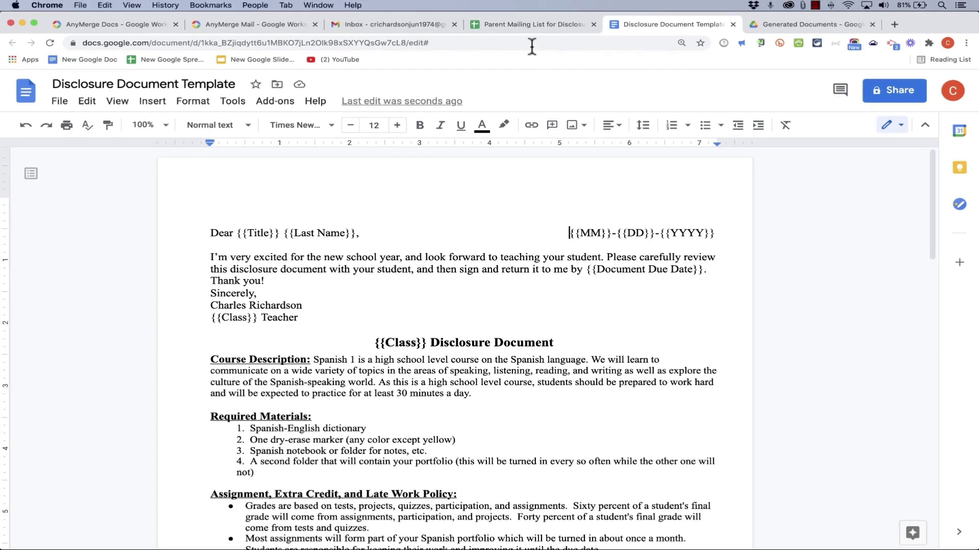
{"action": "left_click", "coordinate": [516, 24]}
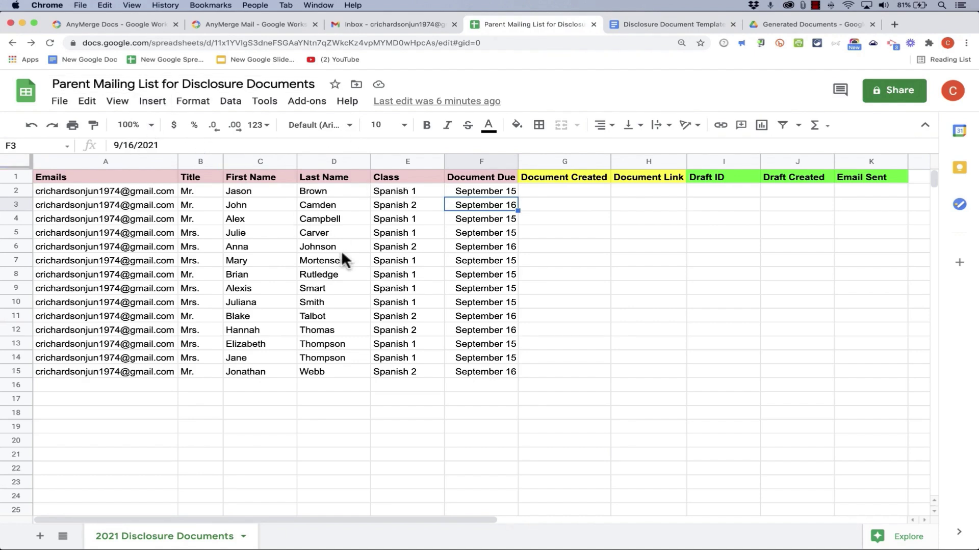
{"action": "left_click", "coordinate": [650, 22]}
{"action": "left_click_drag", "start_coordinate": [242, 233], "coordinate": [264, 233]}
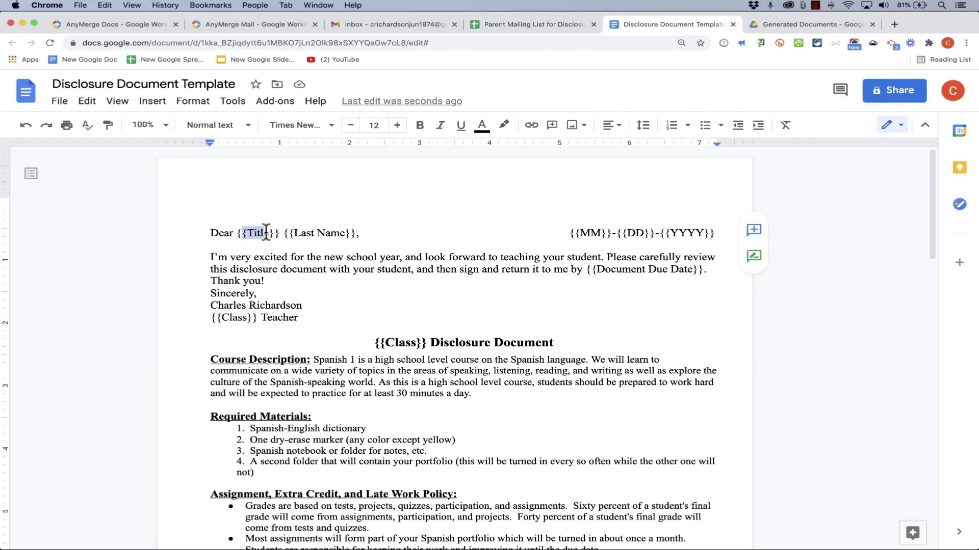
Insert the merge tag {{First Name}} followed by a comma before "I'm very excited" in the template's opening paragraph
{"action": "scroll", "coordinate": [254, 204], "scroll_direction": "down", "scroll_amount": 1}
{"action": "left_click", "coordinate": [210, 231]}
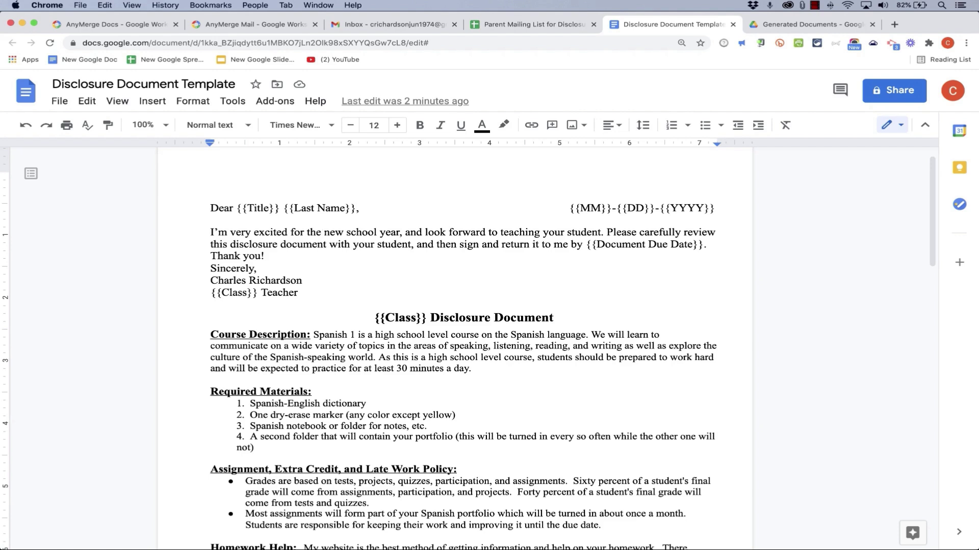
{"action": "type", "text": "{{"}
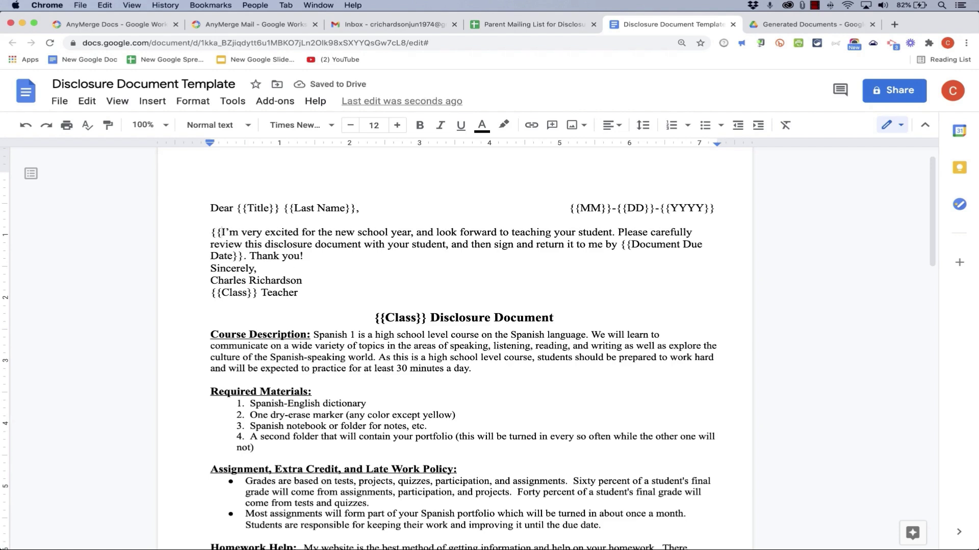
{"action": "type", "text": "First N"}
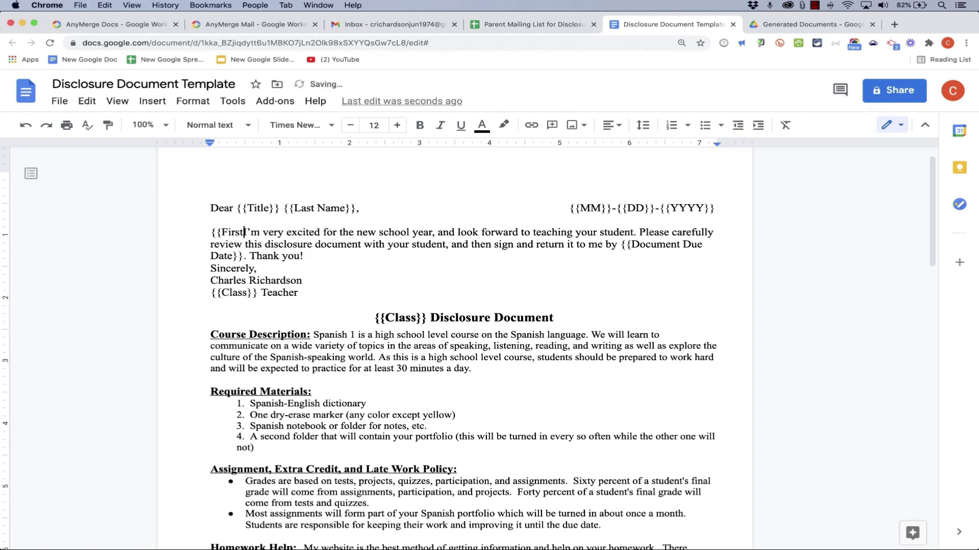
{"action": "type", "text": "ame}}"}
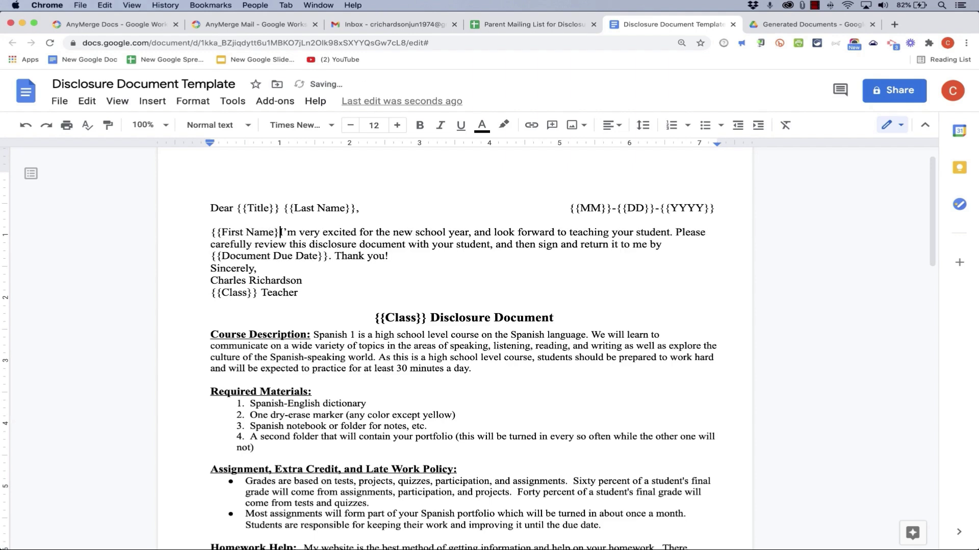
{"action": "type", "text": ","}
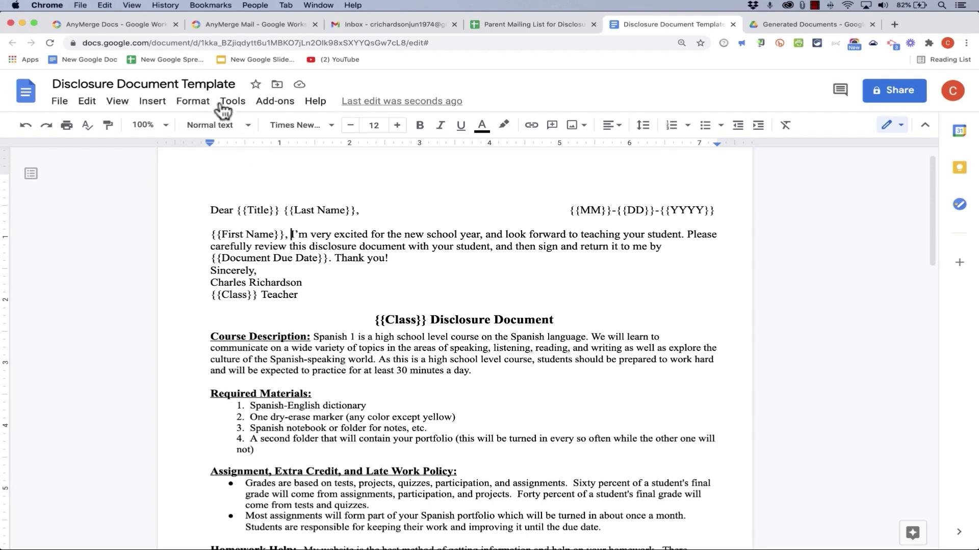
Review the mailing list spreadsheet's Emails, Document Created and Document Link columns
{"action": "left_click", "coordinate": [554, 21]}
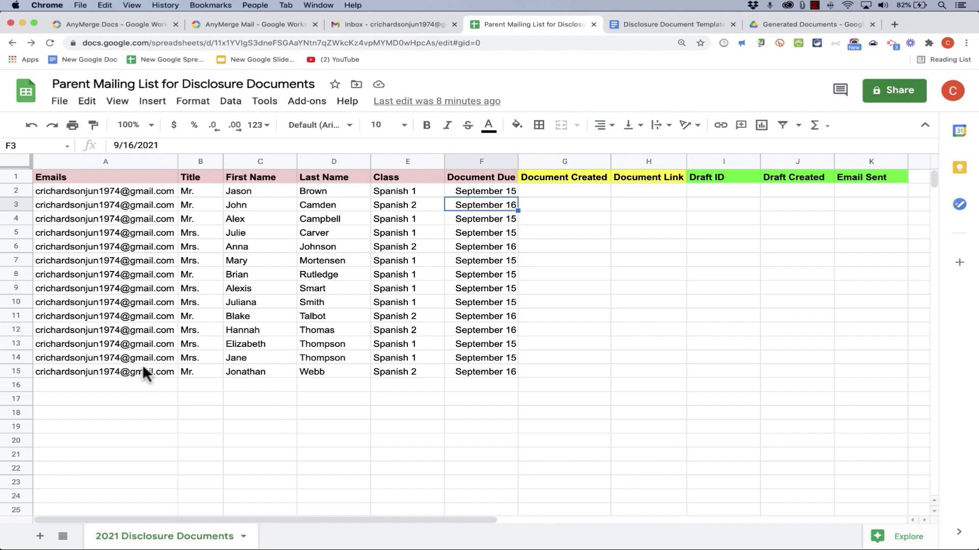
{"action": "mouse_move", "coordinate": [130, 200]}
{"action": "left_click", "coordinate": [570, 188]}
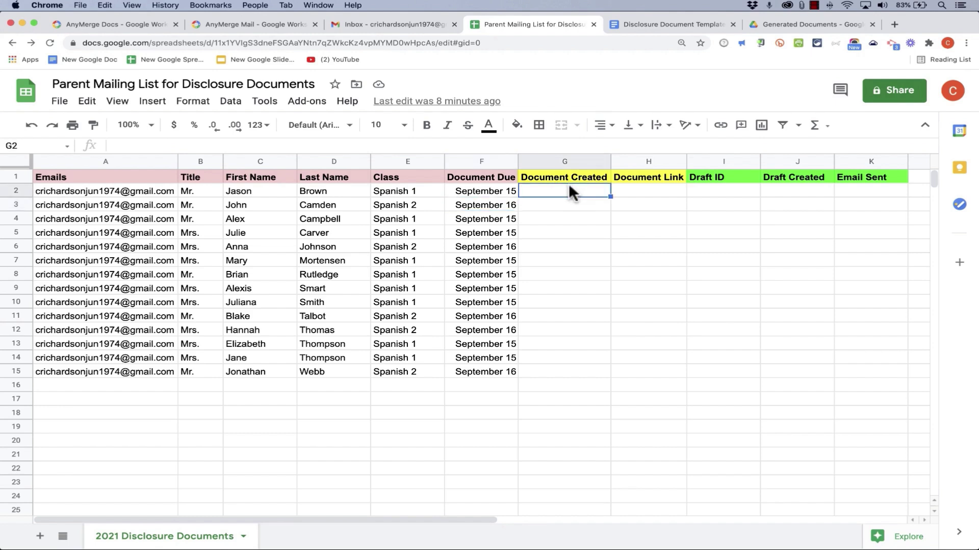
{"action": "left_click", "coordinate": [569, 202]}
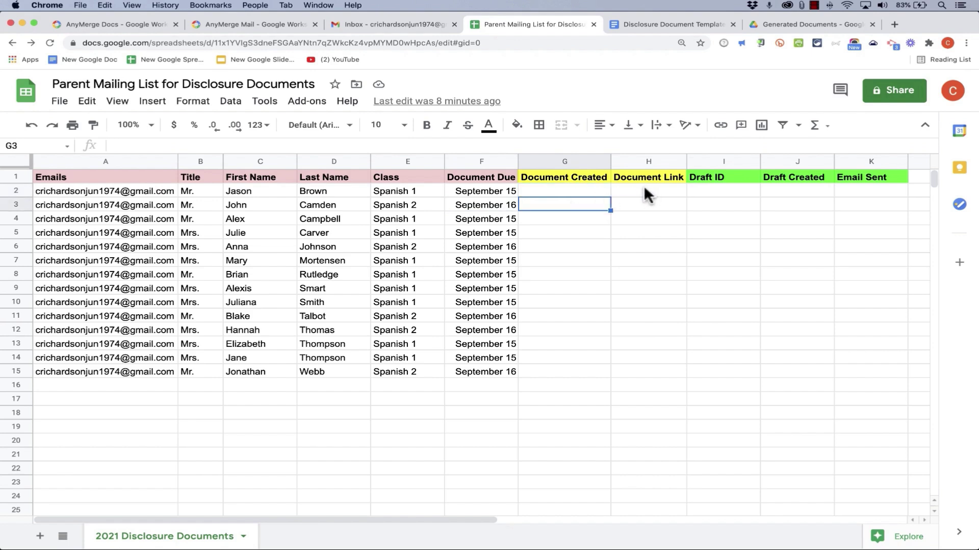
{"action": "left_click", "coordinate": [638, 202]}
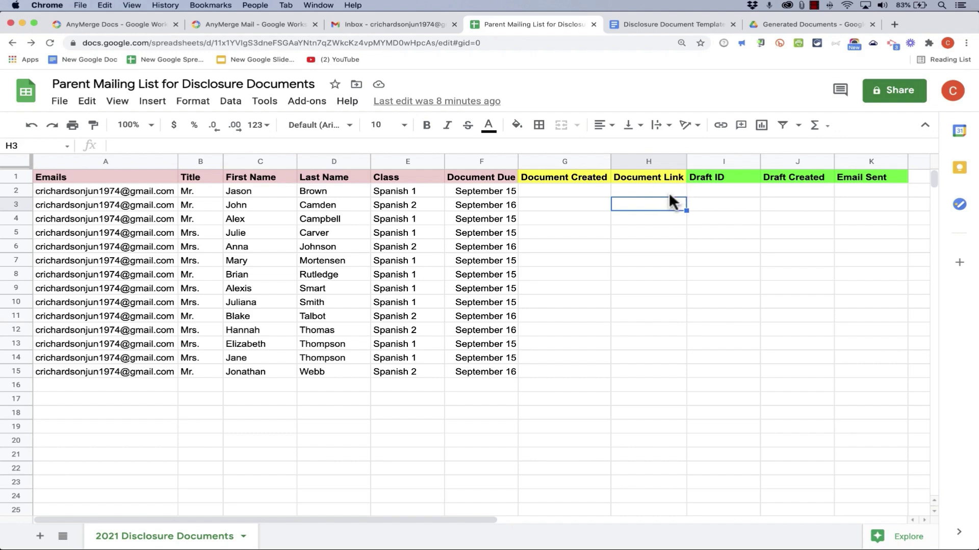
{"action": "left_click", "coordinate": [653, 162]}
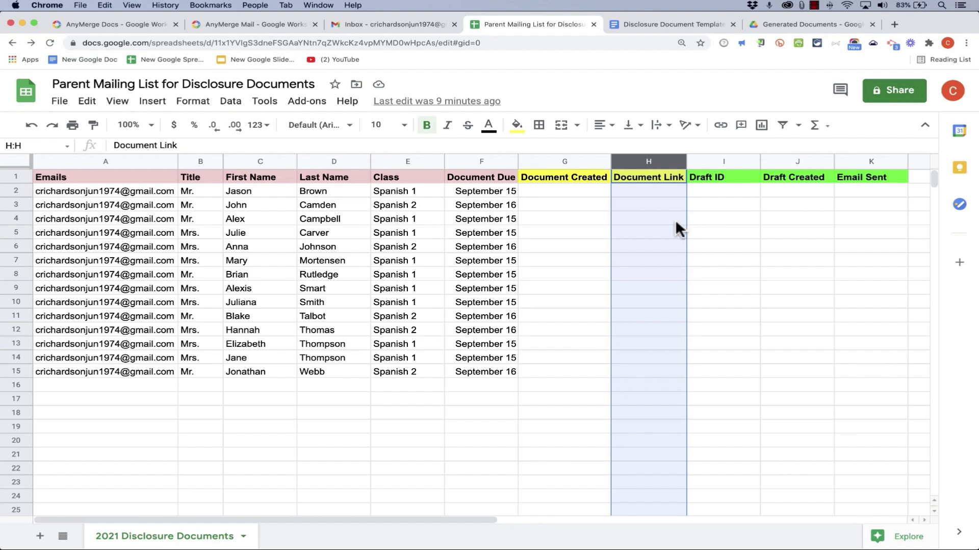
{"action": "left_click", "coordinate": [697, 273]}
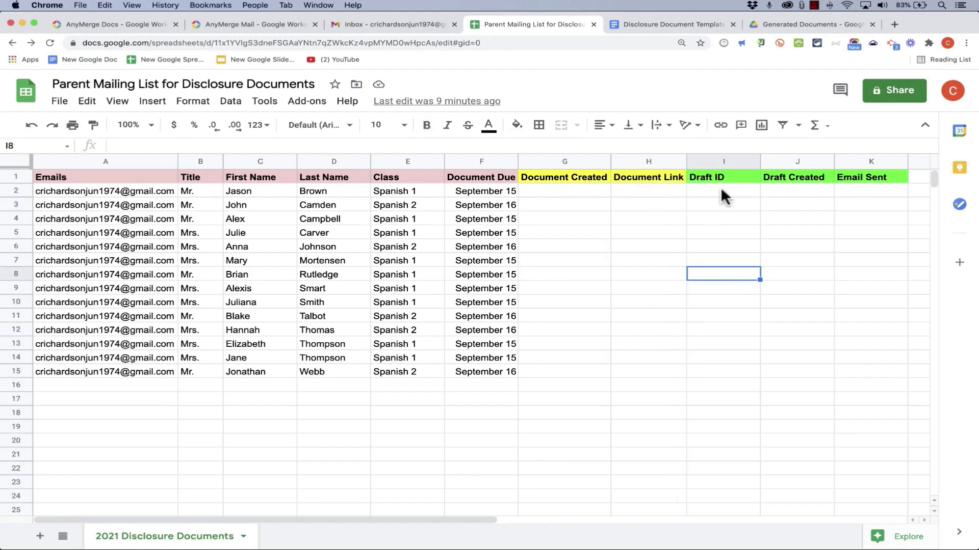
Review the empty email-tracking columns, checking the first data cells under Draft ID and Draft Created
{"action": "left_click_drag", "start_coordinate": [729, 189], "coordinate": [872, 377]}
{"action": "left_click", "coordinate": [795, 398]}
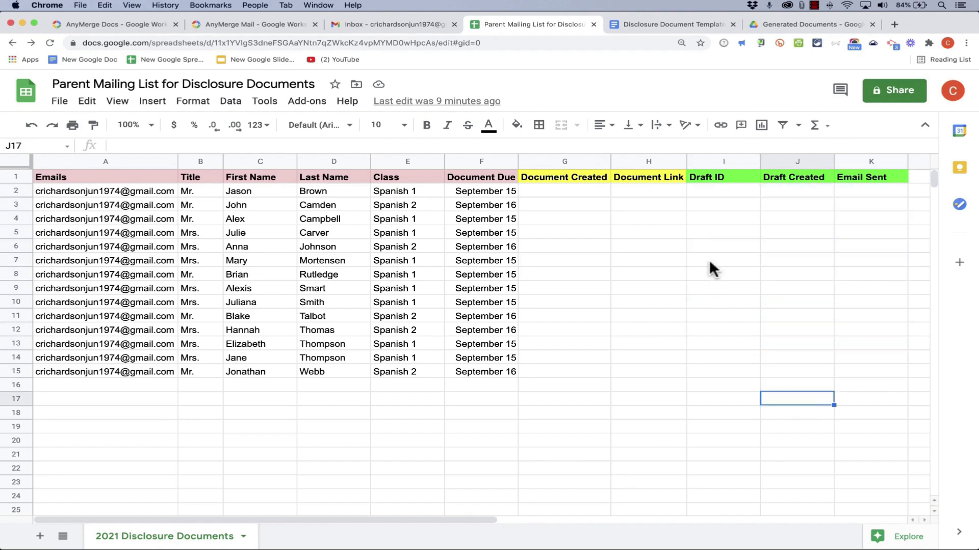
{"action": "left_click", "coordinate": [711, 189]}
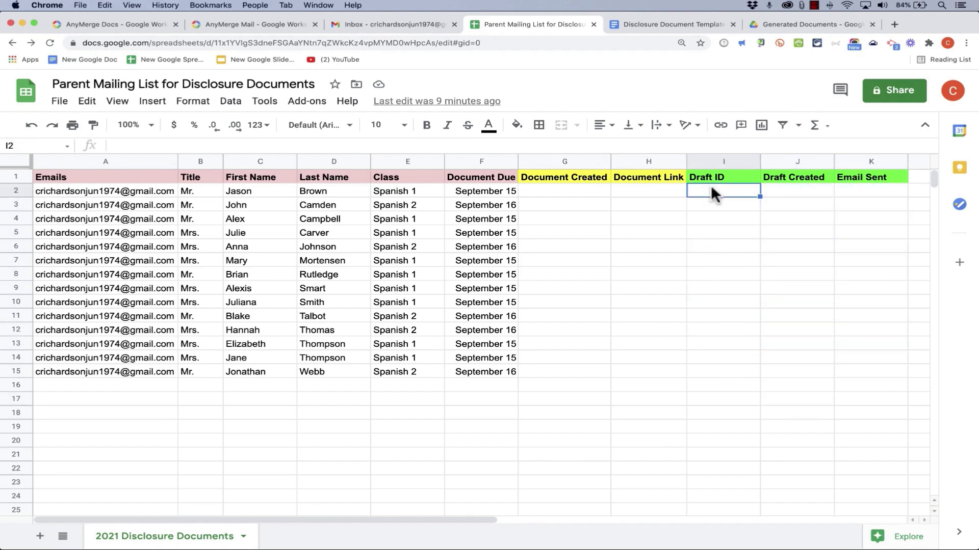
{"action": "left_click", "coordinate": [794, 189]}
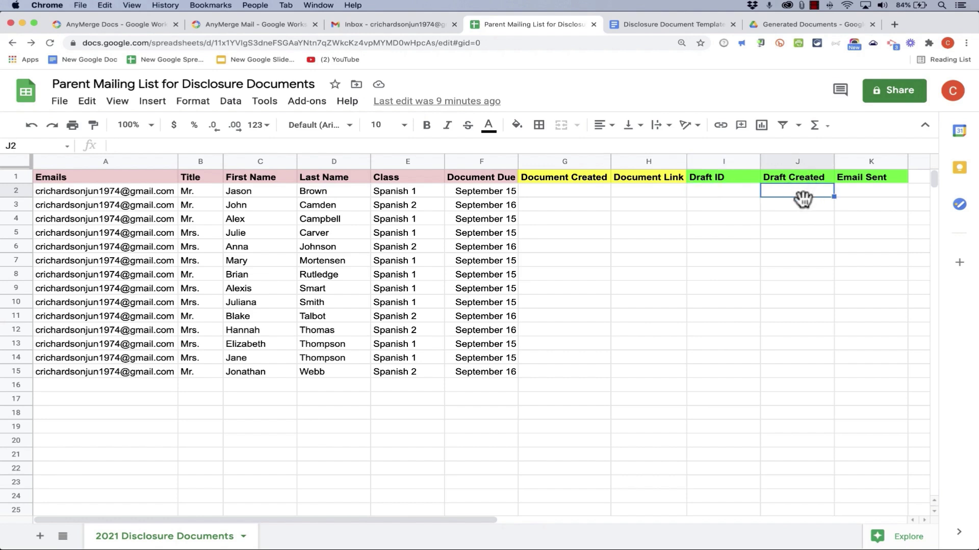
Review the mailing list's empty Email Sent column and compare the spreadsheet with the Disclosure Document Template
{"action": "left_click", "coordinate": [859, 188]}
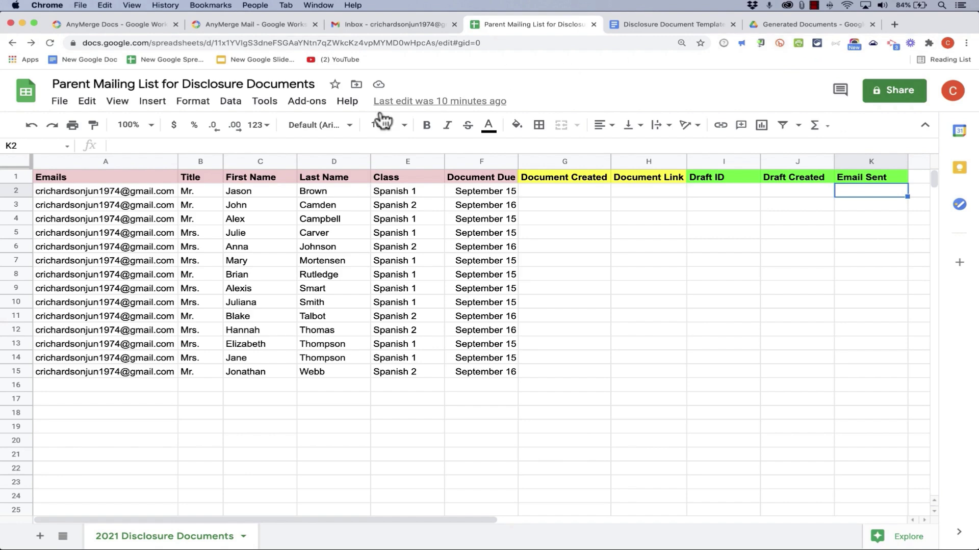
{"action": "left_click", "coordinate": [653, 23]}
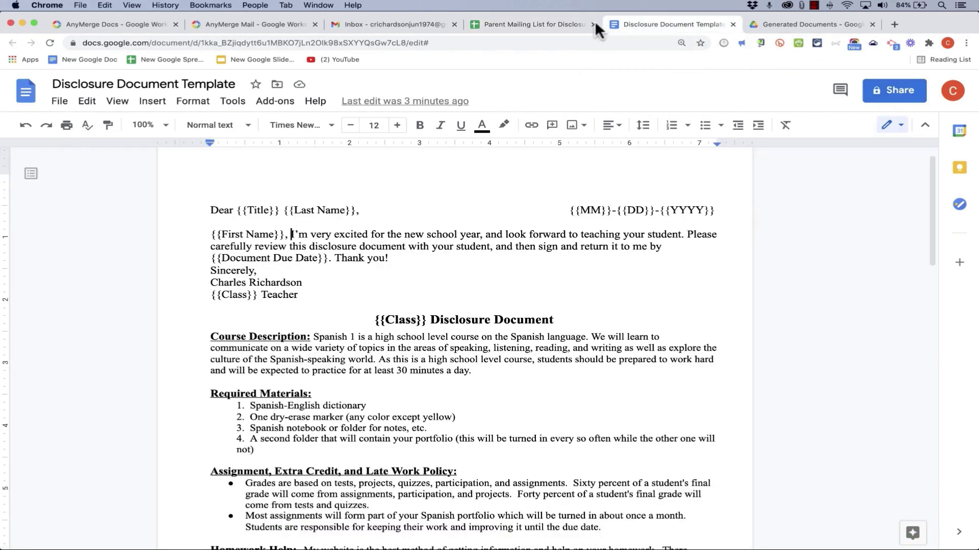
{"action": "left_click", "coordinate": [552, 23]}
{"action": "left_click", "coordinate": [661, 24]}
{"action": "left_click", "coordinate": [526, 25]}
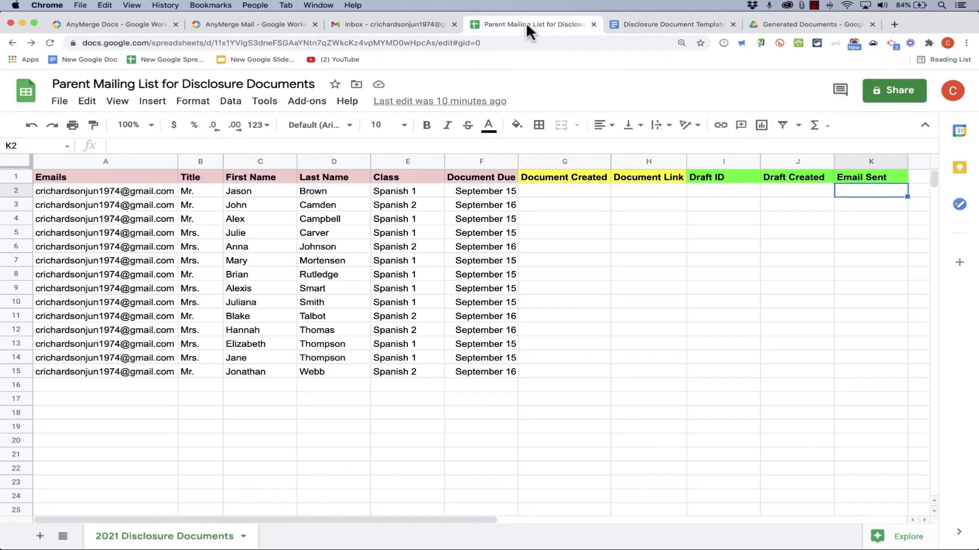
Review the files in the Customized Disclosure Documents folder in Google Drive and look inside its Generated Documents subfolder
{"action": "left_click", "coordinate": [799, 22]}
{"action": "left_click", "coordinate": [398, 127]}
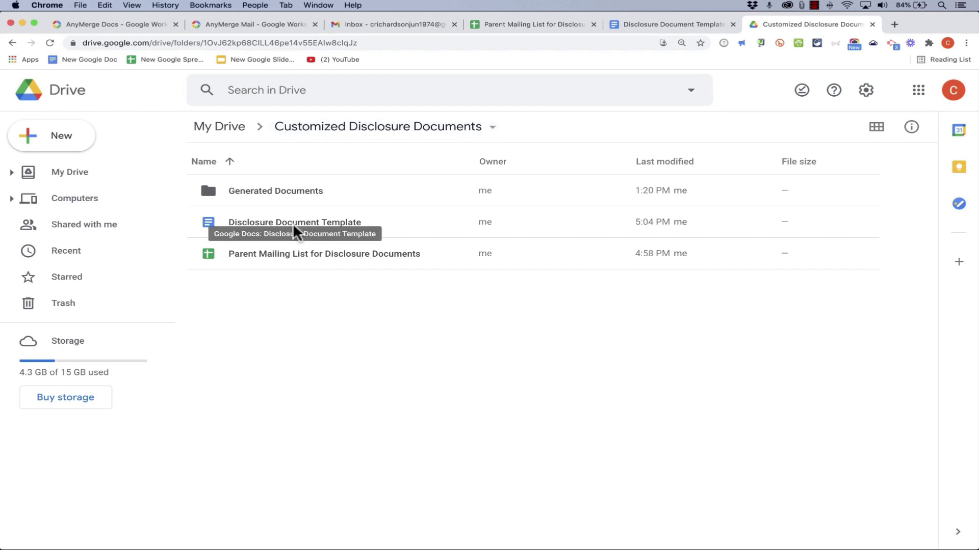
{"action": "left_click", "coordinate": [671, 25]}
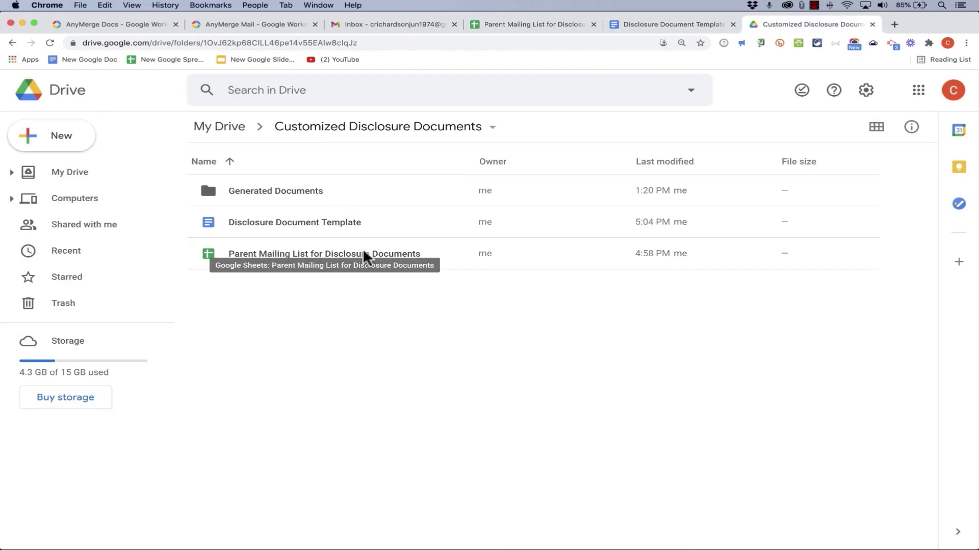
{"action": "left_click", "coordinate": [540, 25]}
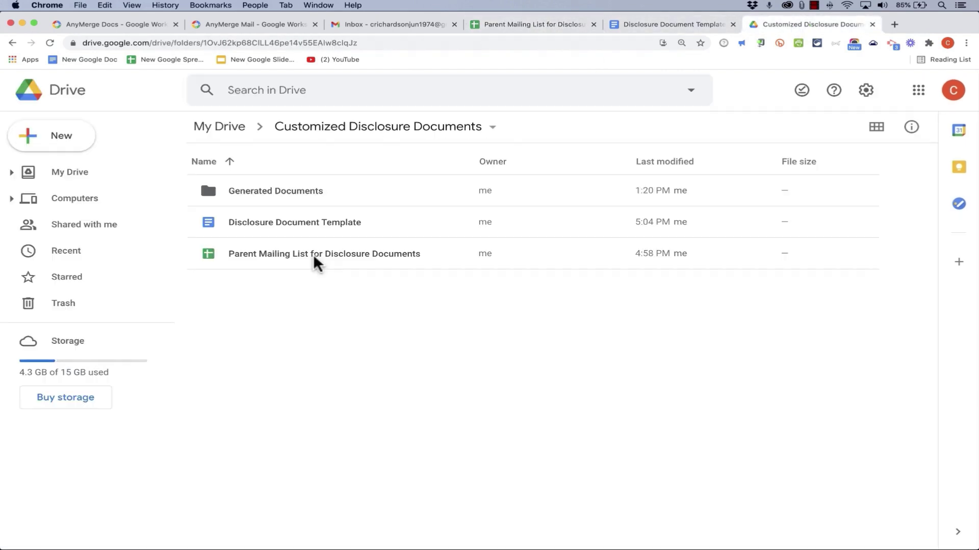
{"action": "double_click", "coordinate": [251, 188]}
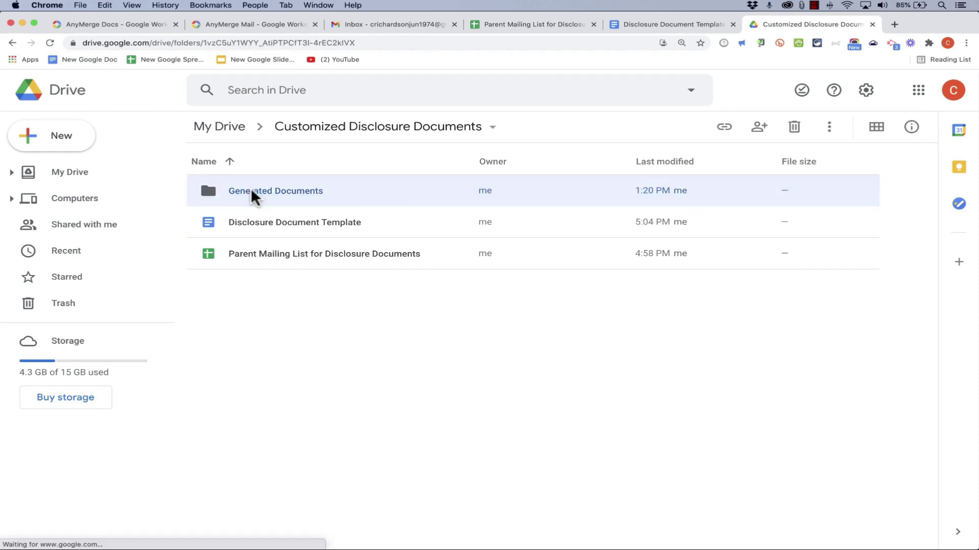
Share the Customized Disclosure Documents folder so that anyone with the link can view it
{"action": "left_click", "coordinate": [411, 137]}
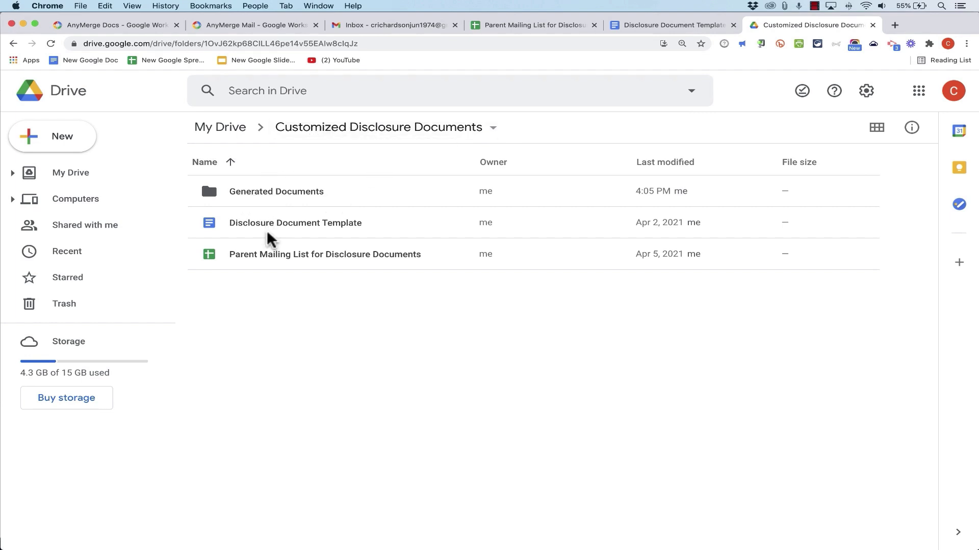
{"action": "left_click", "coordinate": [375, 134]}
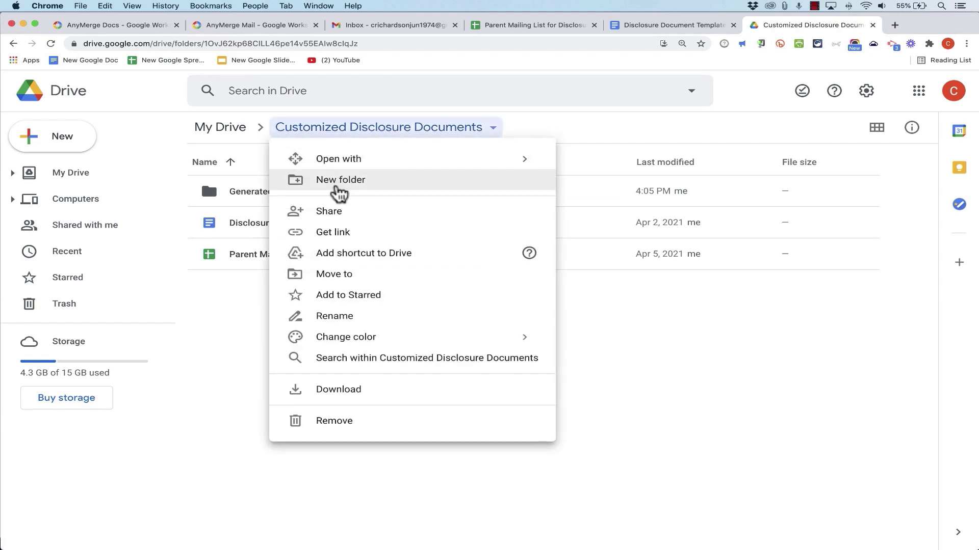
{"action": "left_click", "coordinate": [330, 213]}
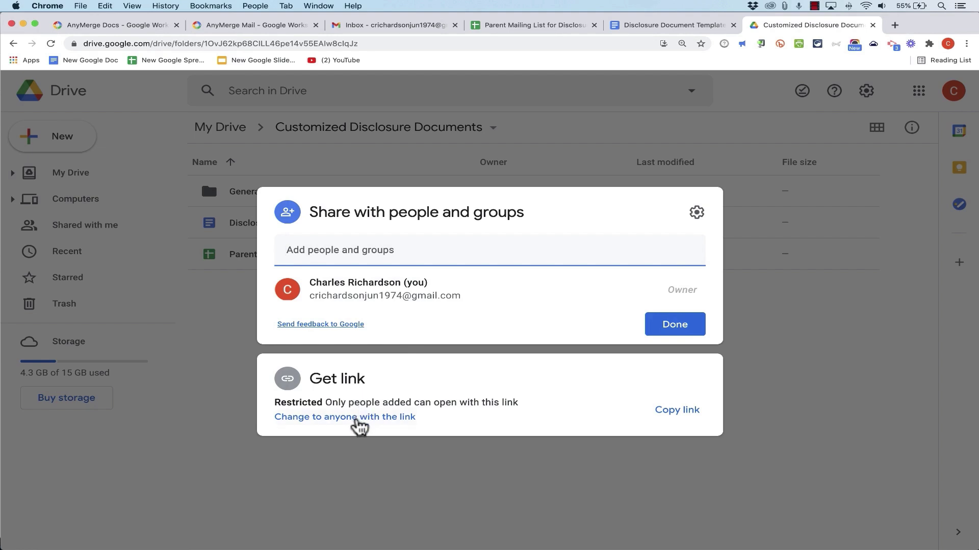
{"action": "left_click", "coordinate": [382, 423]}
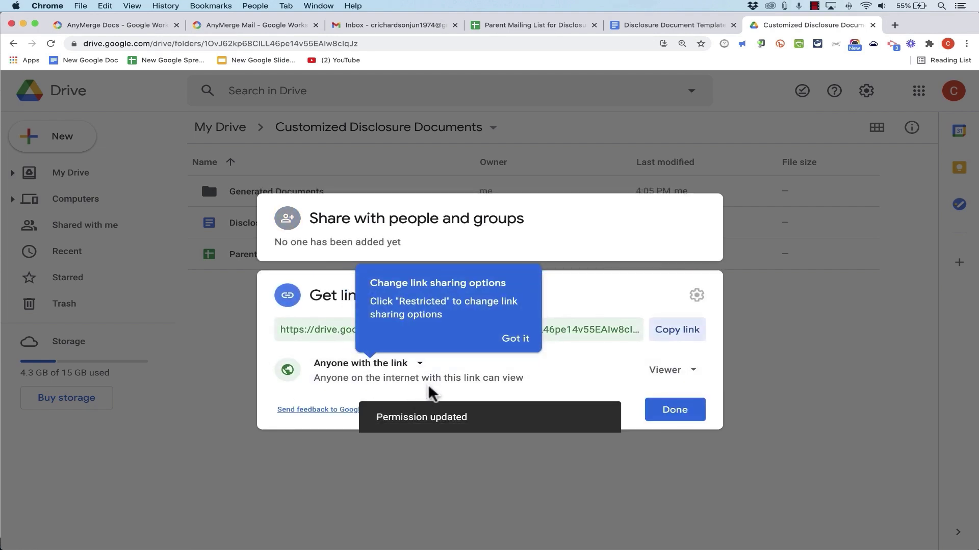
{"action": "left_click", "coordinate": [683, 418]}
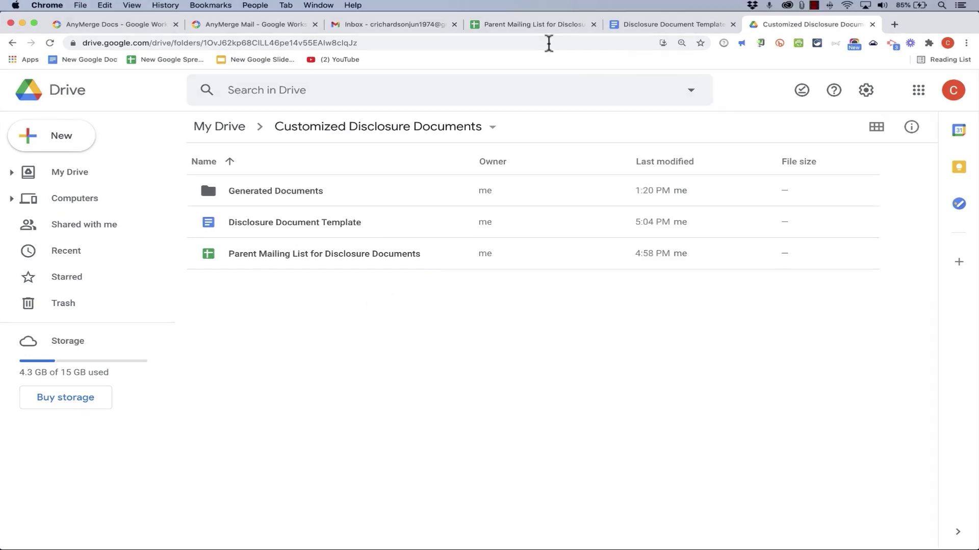
Look over the parent mailing list spreadsheet and the tagged disclosure template, ending on the spreadsheet
{"action": "left_click", "coordinate": [512, 24]}
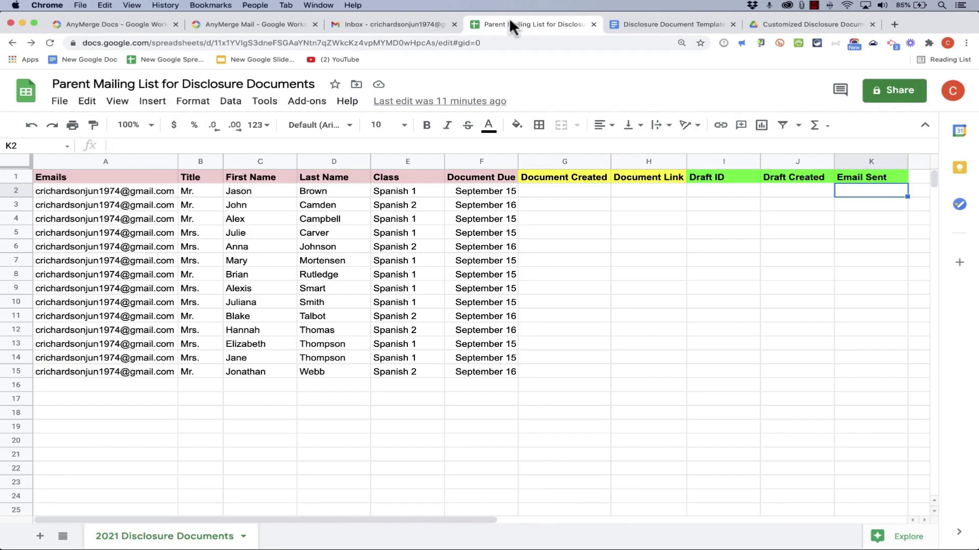
{"action": "left_click", "coordinate": [662, 19]}
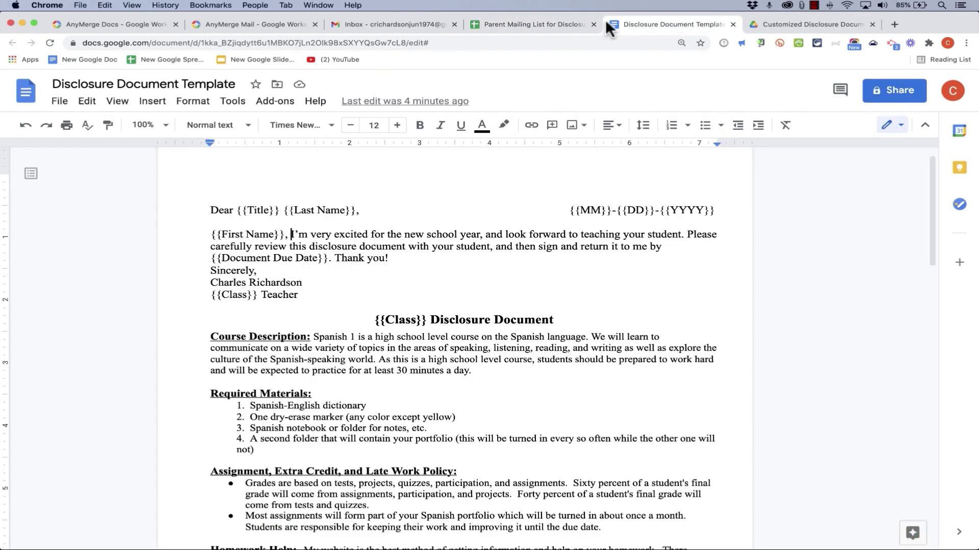
{"action": "left_click", "coordinate": [557, 22]}
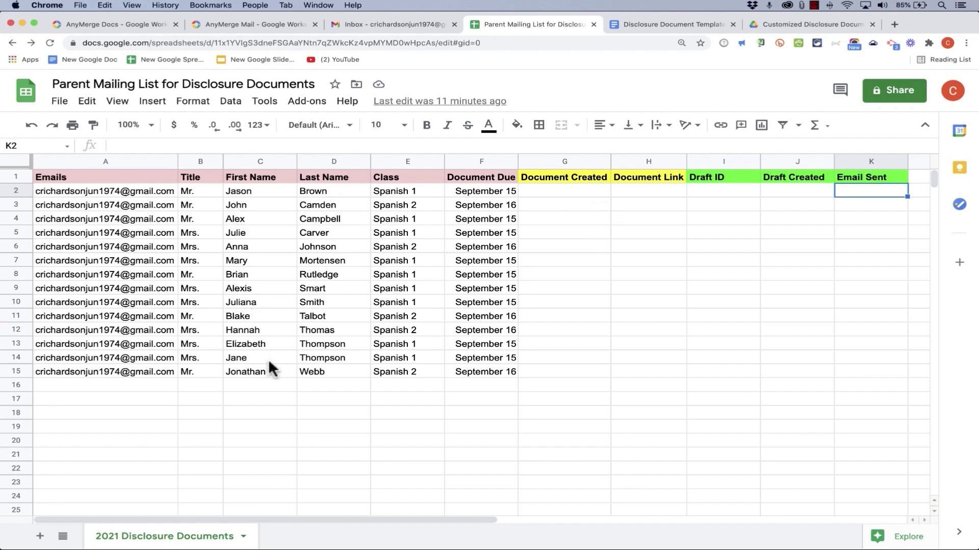
Search the add-on marketplace from the mailing list spreadsheet for AnyMerge Mail and view its listing
{"action": "left_click", "coordinate": [304, 102]}
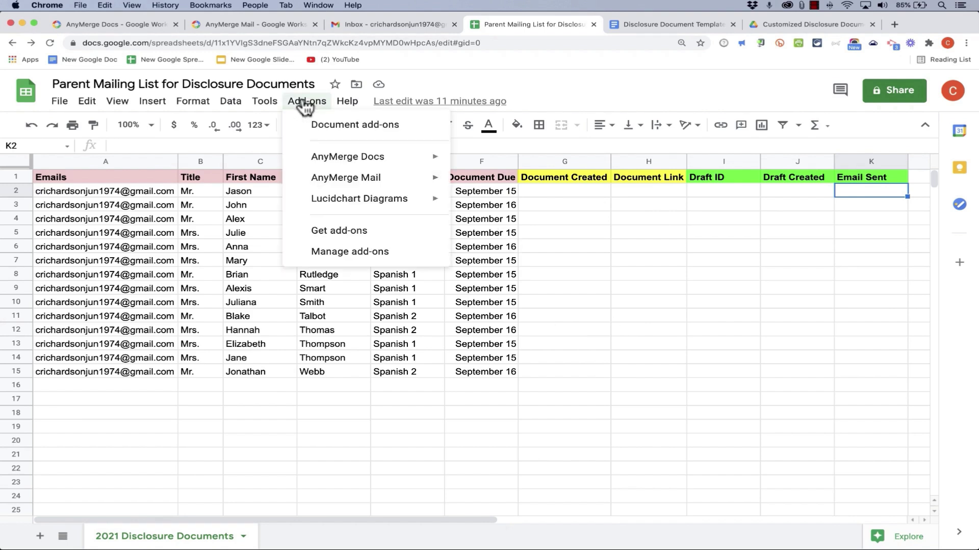
{"action": "left_click", "coordinate": [360, 232]}
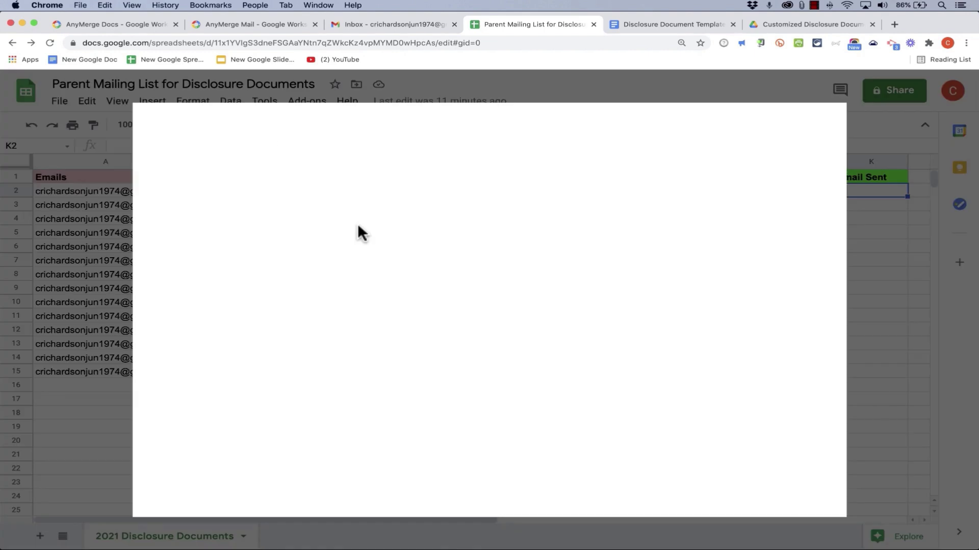
{"action": "left_click", "coordinate": [507, 134]}
{"action": "type", "text": "anymerge Mail"}
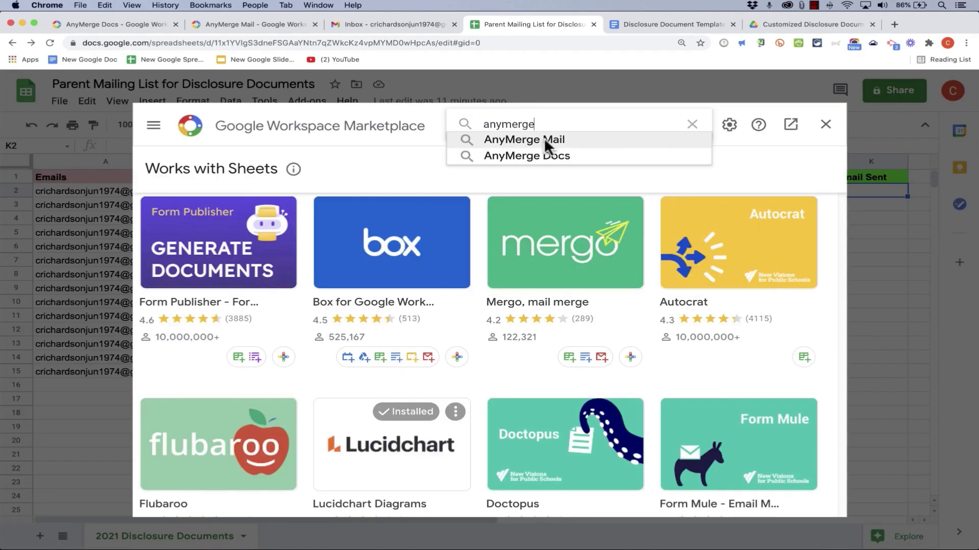
{"action": "left_click", "coordinate": [544, 139]}
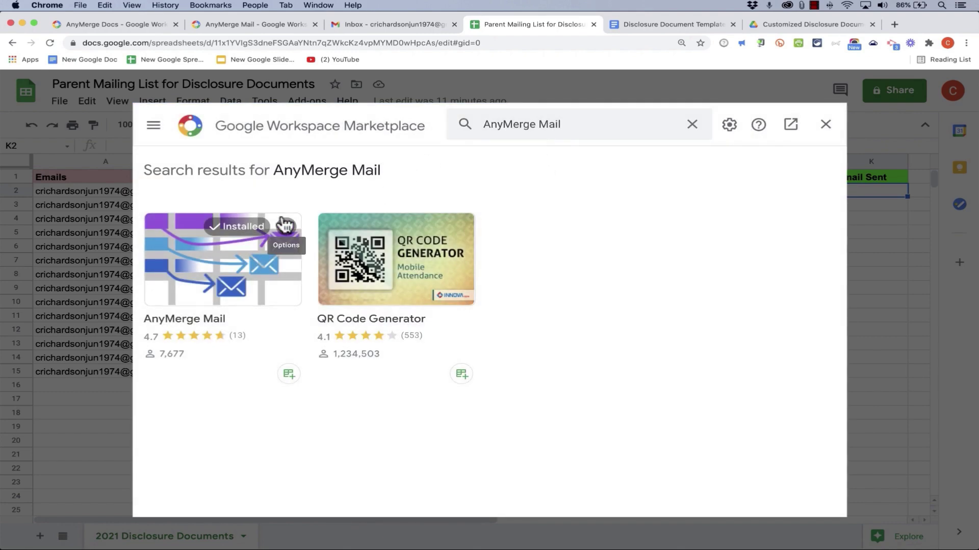
{"action": "left_click", "coordinate": [287, 227]}
{"action": "left_click", "coordinate": [286, 229]}
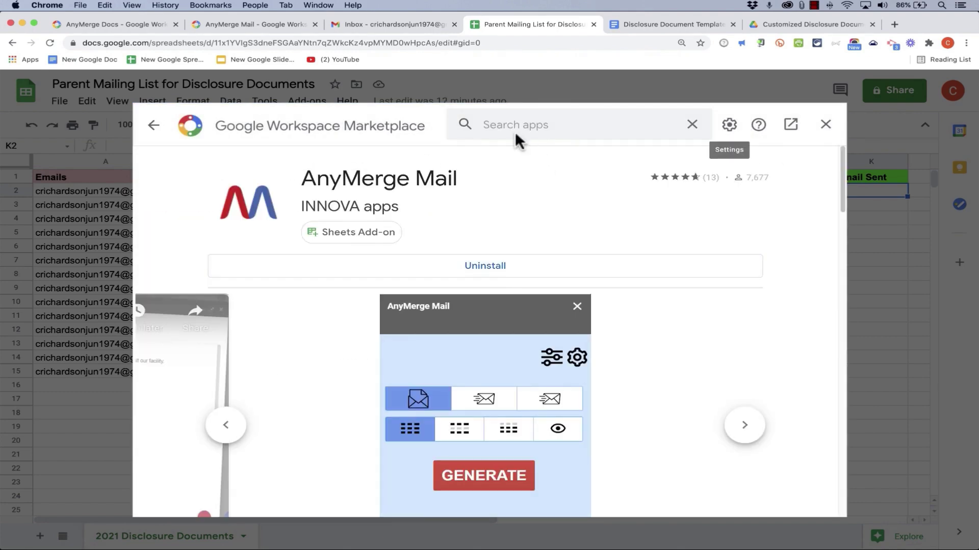
Search the marketplace for AnyMerge Docs, view its listing, and return to the mailing list spreadsheet
{"action": "left_click", "coordinate": [154, 126]}
{"action": "left_click", "coordinate": [519, 125]}
{"action": "type", "text": "AnyMerge docs"}
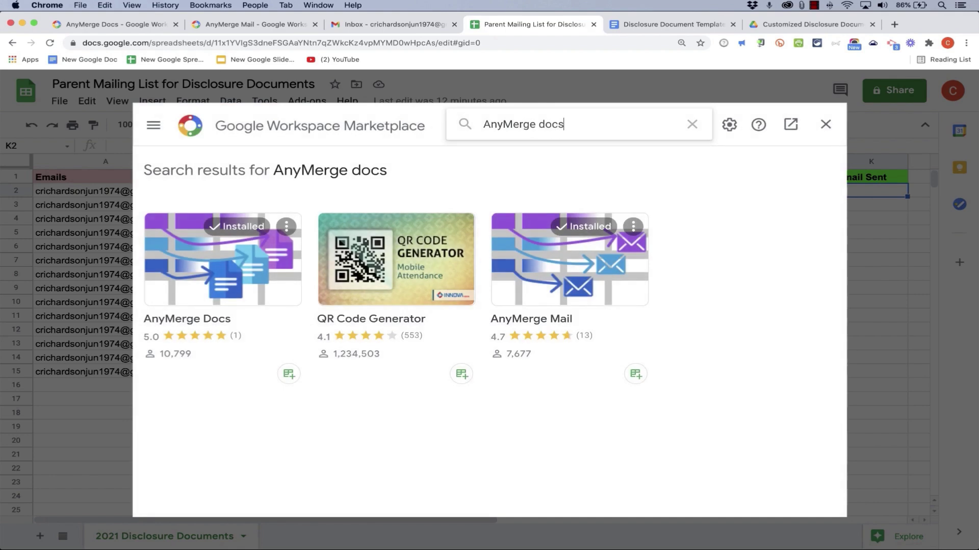
{"action": "left_click", "coordinate": [237, 250]}
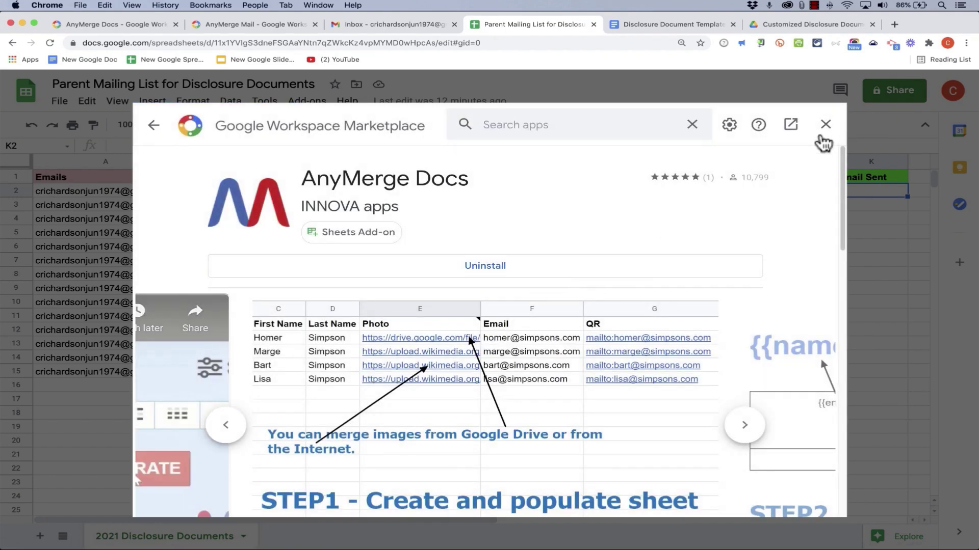
{"action": "left_click", "coordinate": [825, 124]}
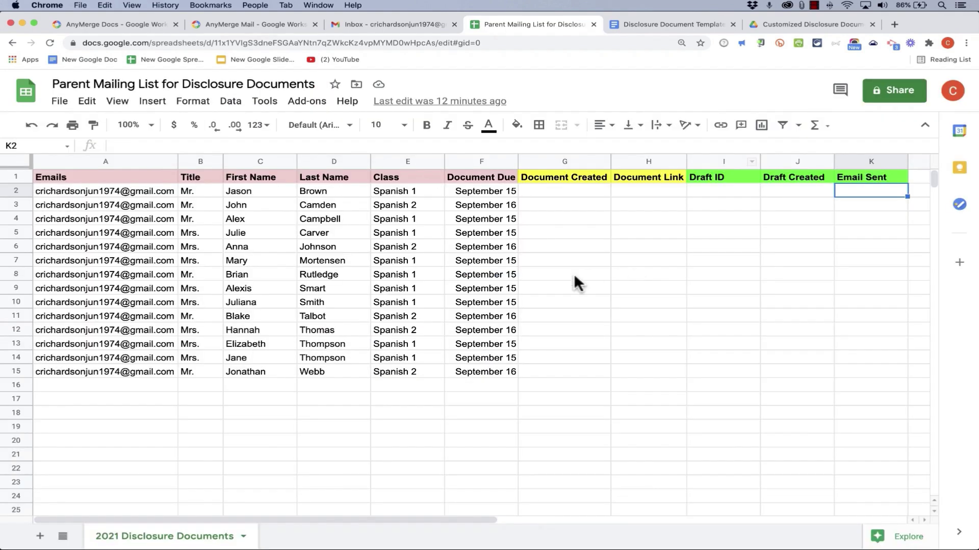
Launch the AnyMerge Docs add-on, dismiss its sale advert, and open the sheet configuration
{"action": "left_click", "coordinate": [318, 104]}
{"action": "mouse_move", "coordinate": [340, 160]}
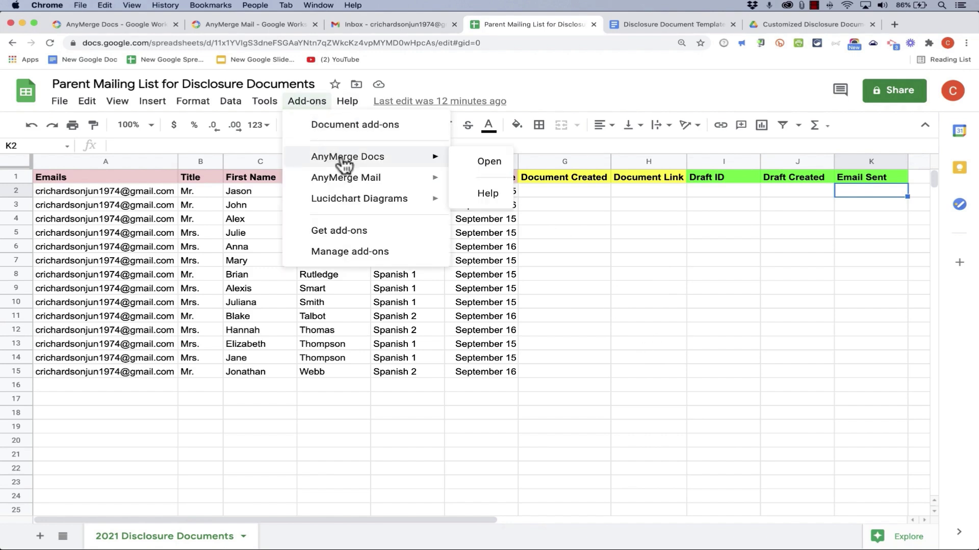
{"action": "left_click", "coordinate": [493, 162]}
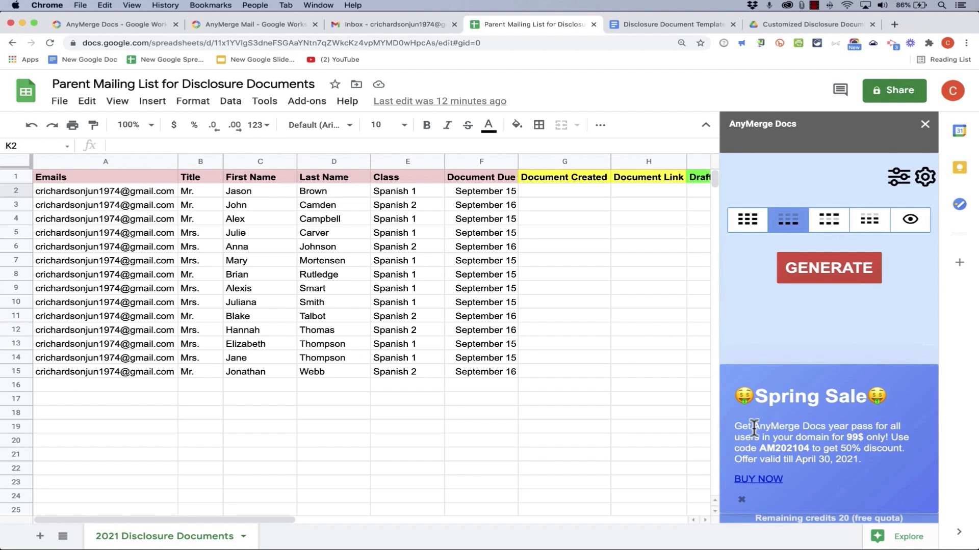
{"action": "left_click", "coordinate": [736, 501]}
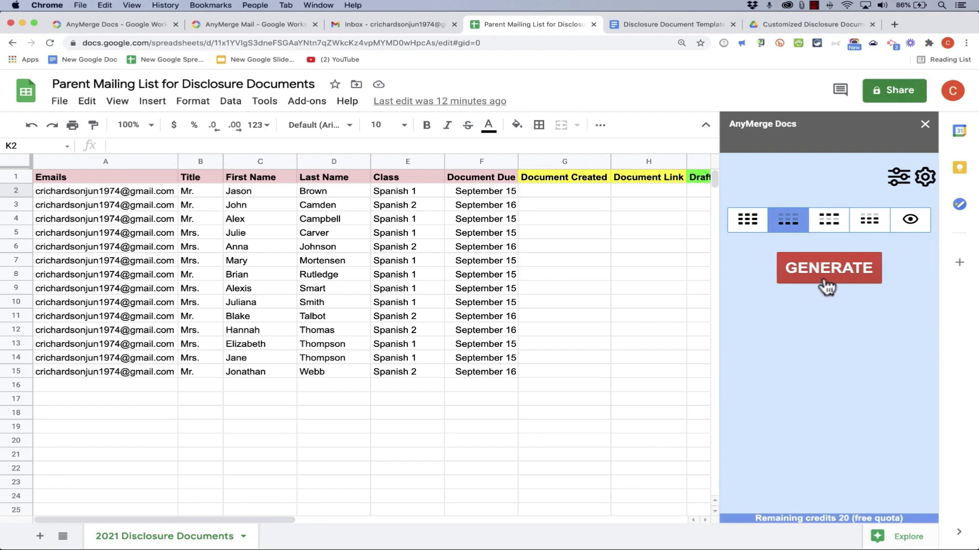
{"action": "left_click", "coordinate": [899, 179]}
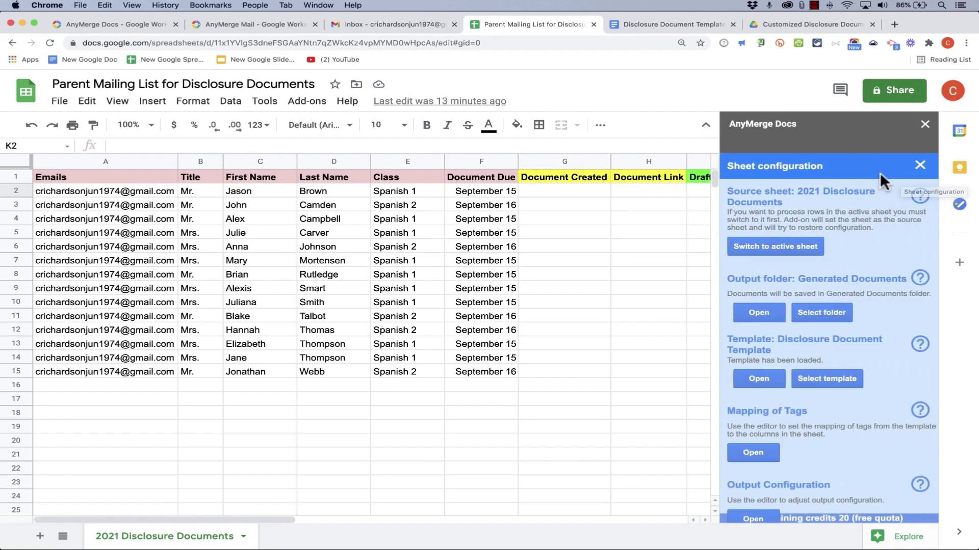
Set the AnyMerge Docs source sheet to the active sheet, 2021 Disclosure Documents
{"action": "left_click_drag", "start_coordinate": [726, 190], "coordinate": [800, 194]}
{"action": "left_click", "coordinate": [796, 194]}
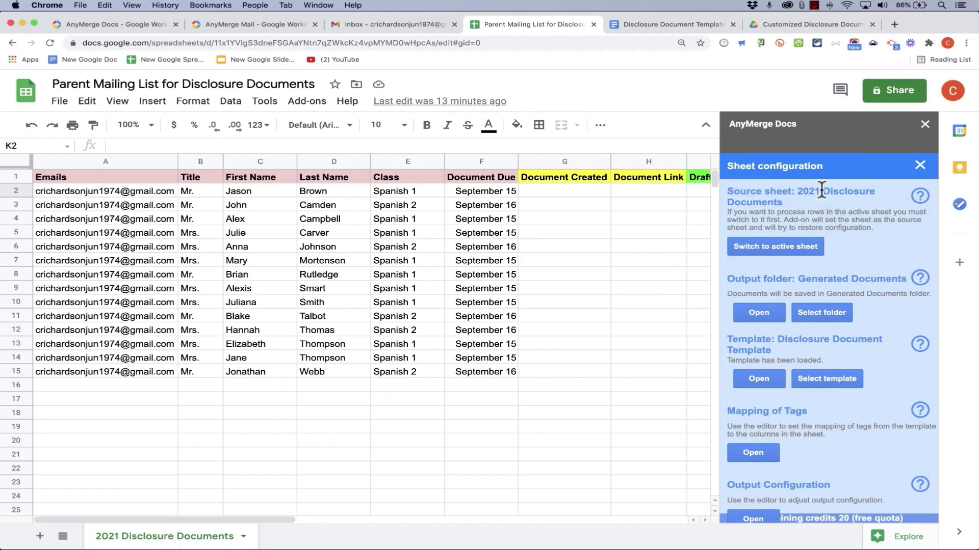
{"action": "left_click", "coordinate": [790, 252]}
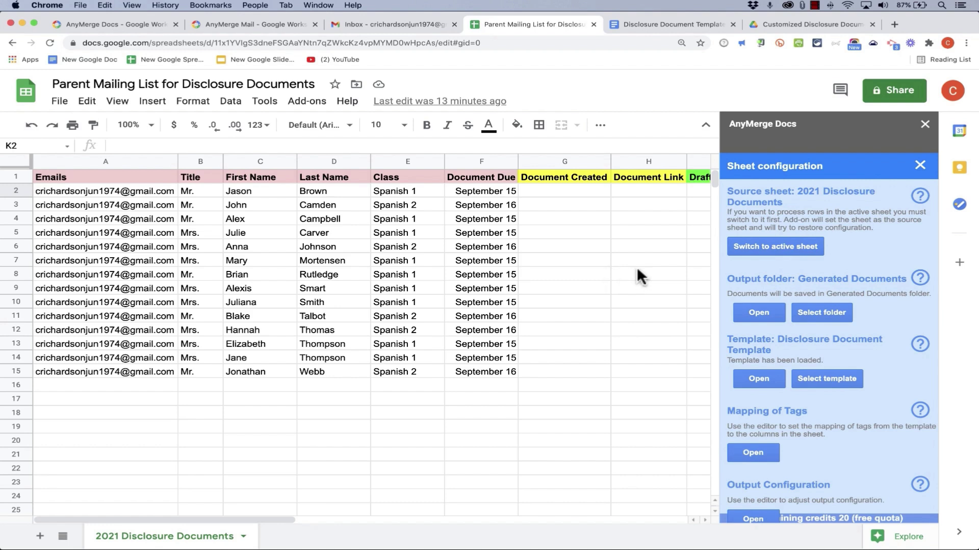
Choose the Generated Documents folder as the merge's output folder and approve sending the item to the add-on
{"action": "left_click", "coordinate": [830, 317]}
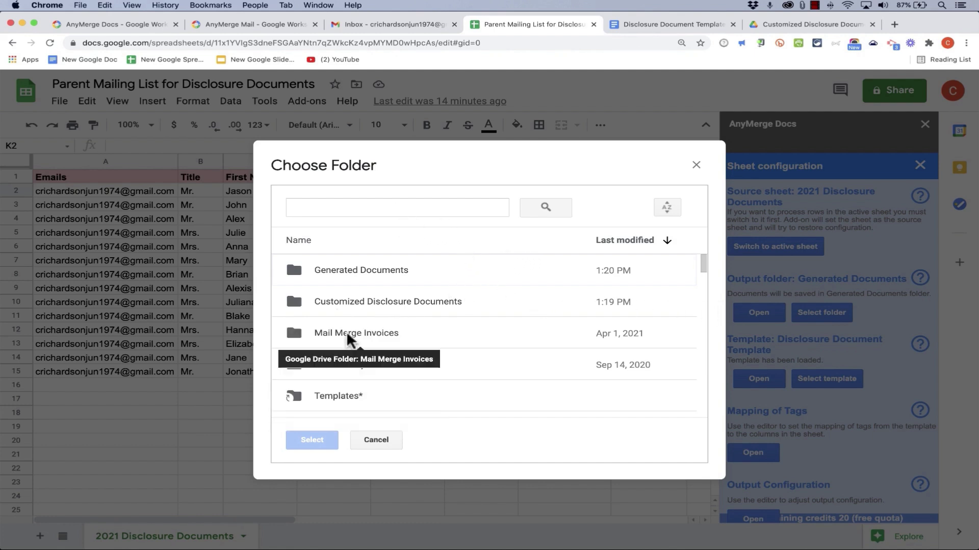
{"action": "left_click", "coordinate": [342, 275]}
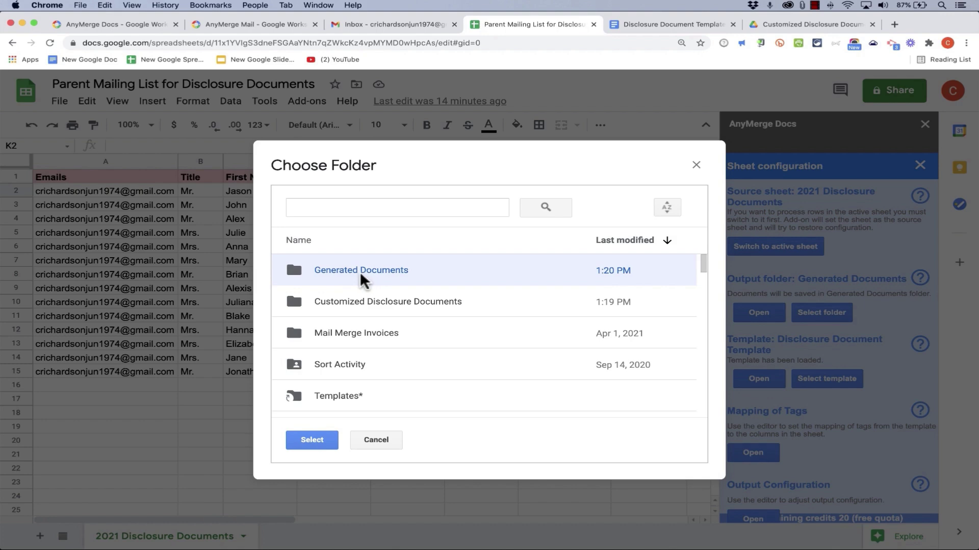
{"action": "left_click", "coordinate": [318, 445]}
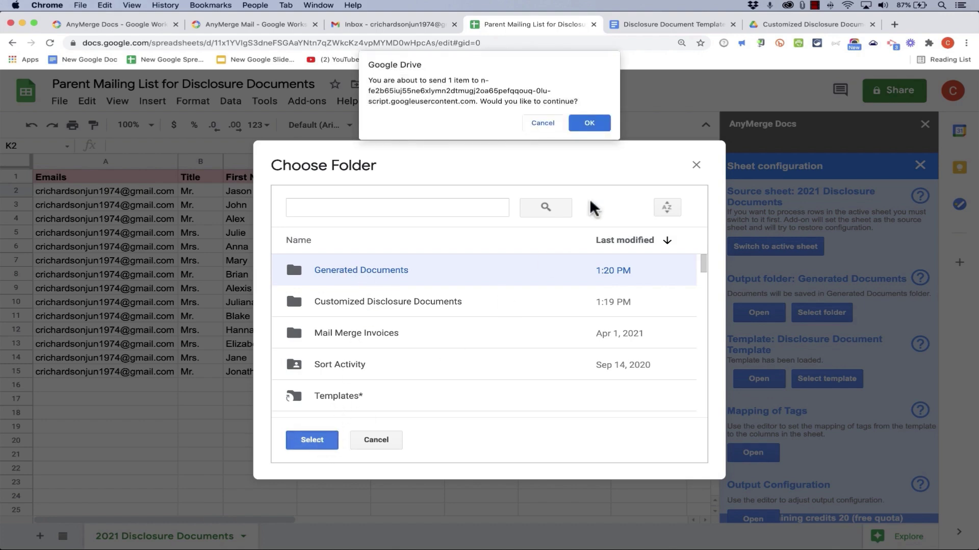
{"action": "left_click", "coordinate": [589, 122]}
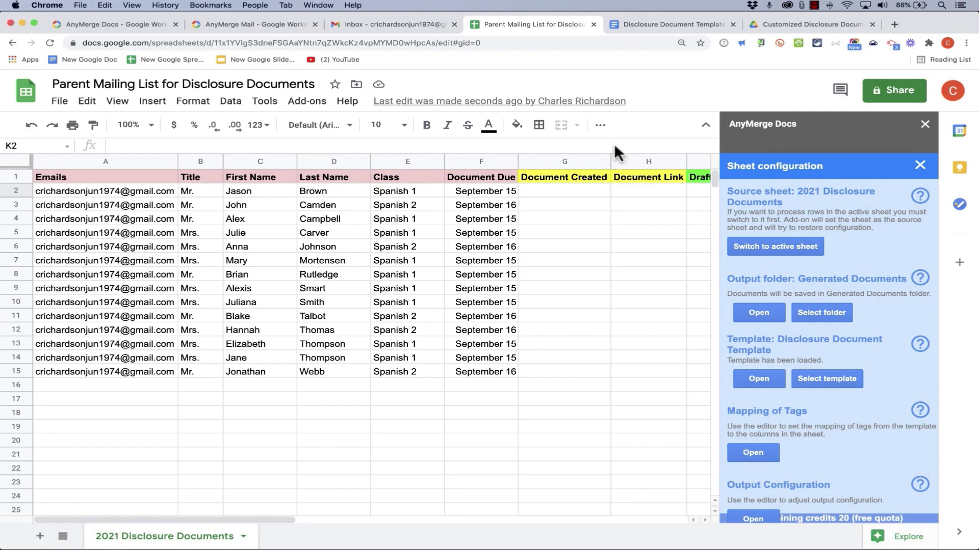
Choose Disclosure Document Template as the merge template and approve sending the item to the add-on
{"action": "left_click", "coordinate": [663, 24]}
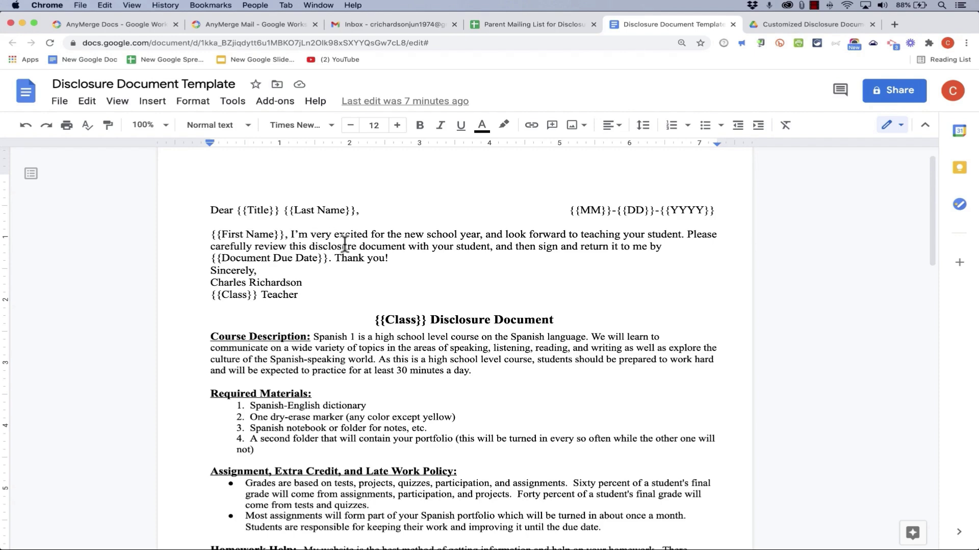
{"action": "left_click", "coordinate": [559, 21]}
{"action": "left_click", "coordinate": [811, 390]}
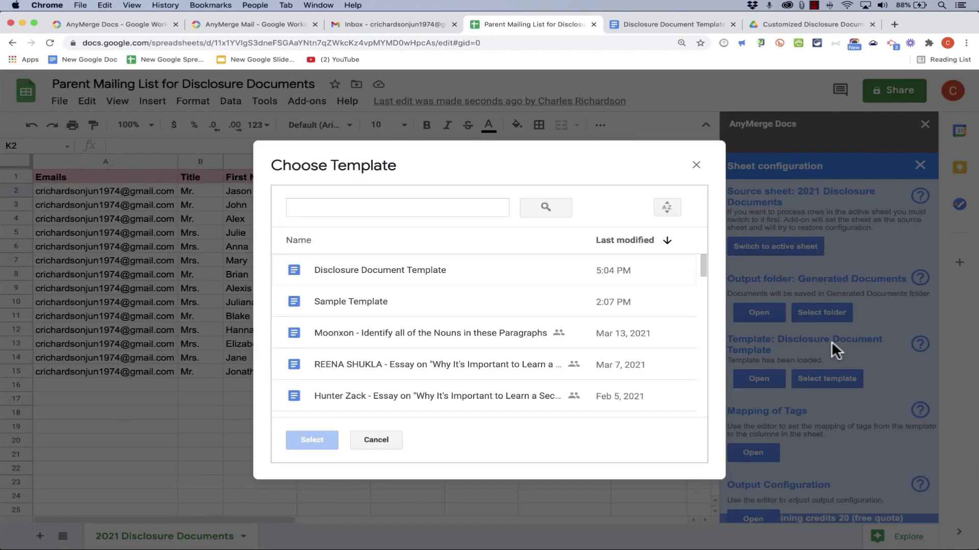
{"action": "left_click", "coordinate": [358, 264]}
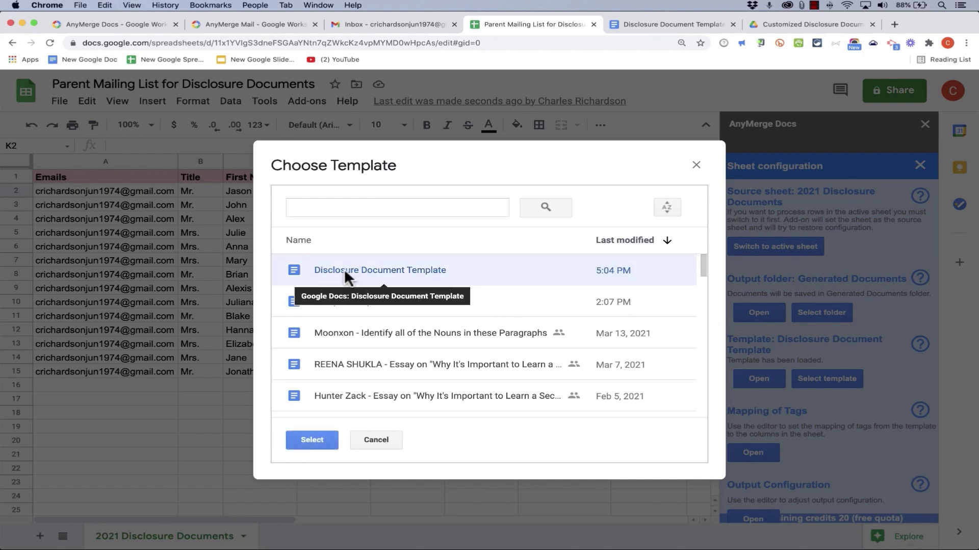
{"action": "left_click", "coordinate": [316, 437]}
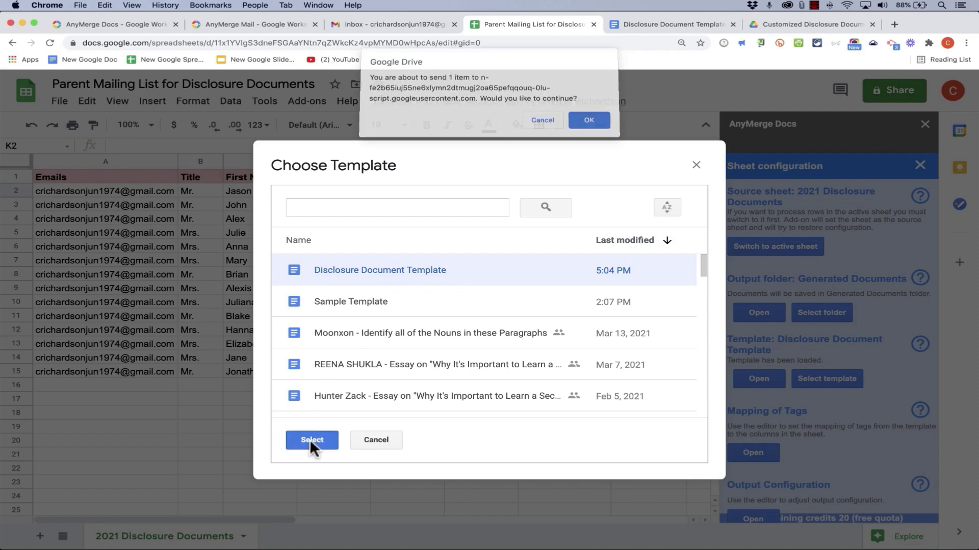
{"action": "left_click", "coordinate": [589, 122]}
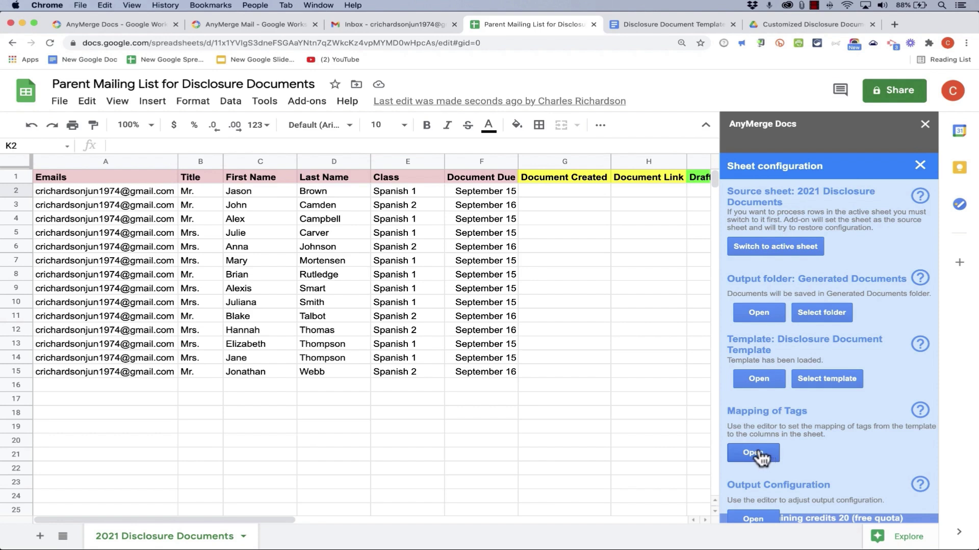
Open the tag mapping editor and compare its listed tags with those in the disclosure document template
{"action": "left_click", "coordinate": [753, 456]}
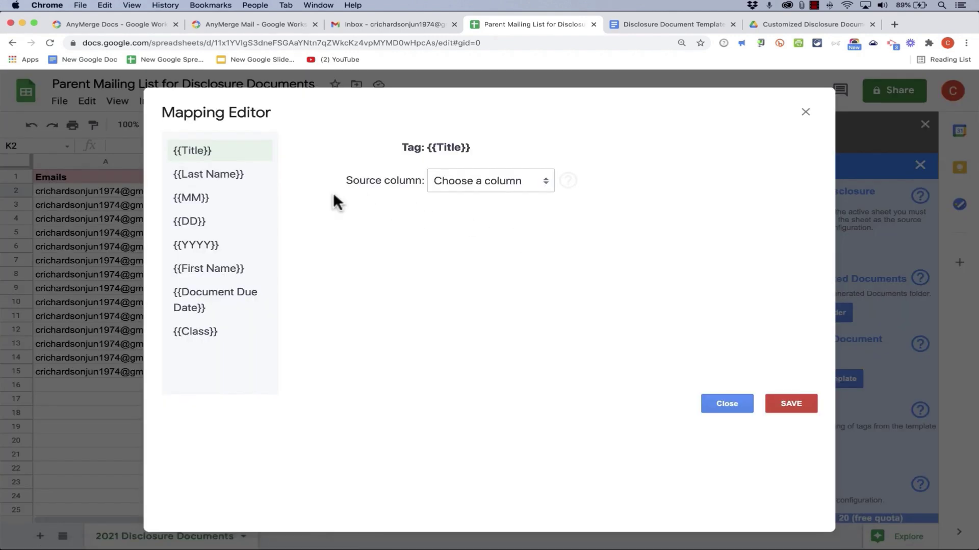
{"action": "left_click", "coordinate": [650, 23]}
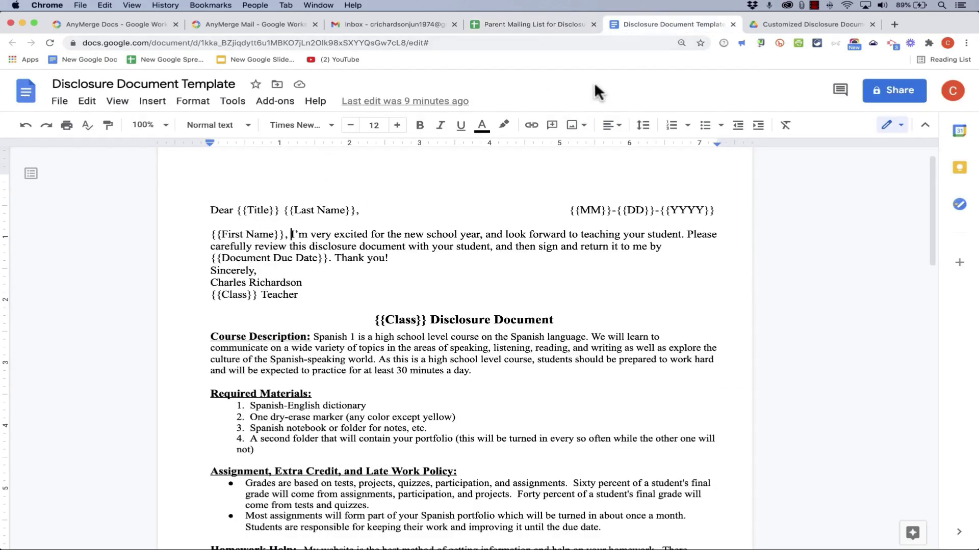
{"action": "left_click", "coordinate": [518, 26]}
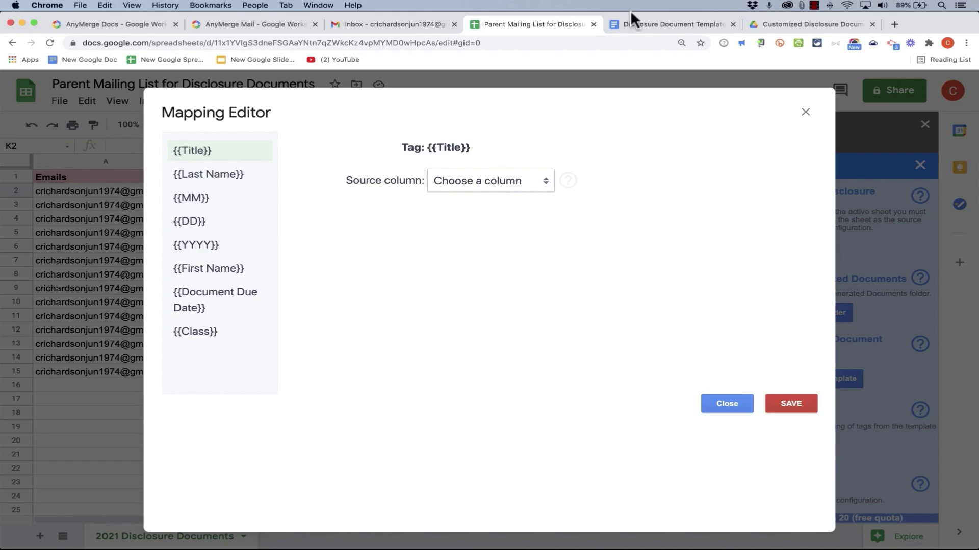
{"action": "left_click", "coordinate": [641, 18]}
{"action": "left_click", "coordinate": [492, 20]}
Map the {{Title}} tag to the Title column, merged as Text
{"action": "left_click", "coordinate": [482, 181]}
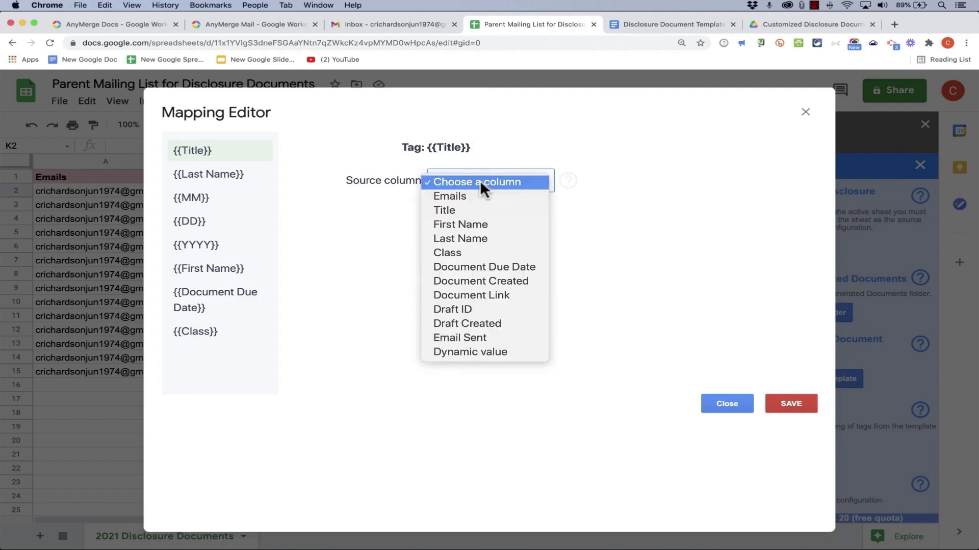
{"action": "left_click", "coordinate": [489, 210]}
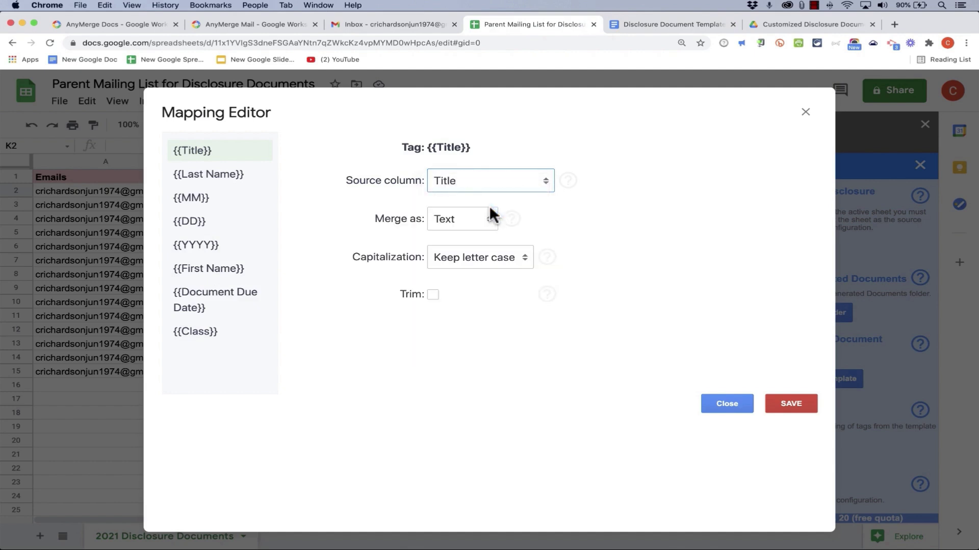
{"action": "left_click", "coordinate": [466, 219]}
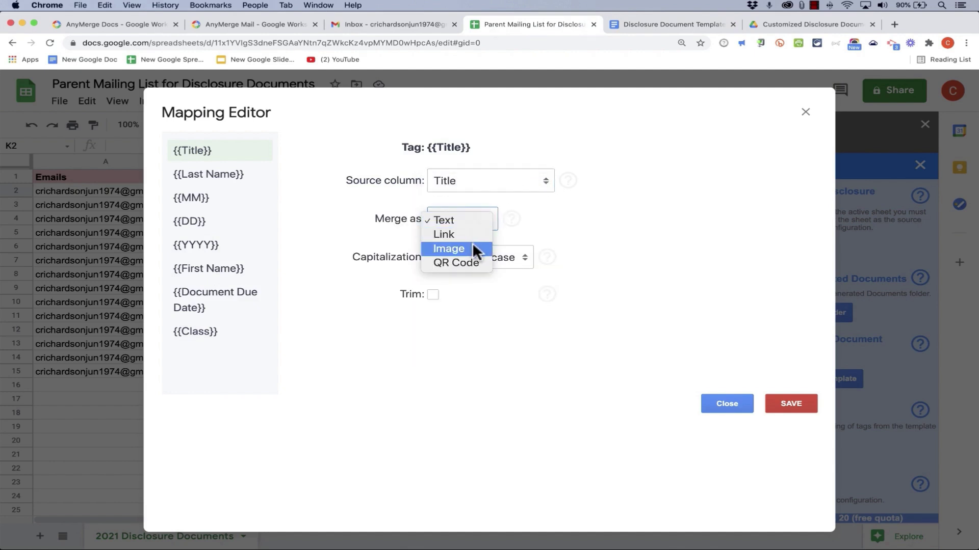
{"action": "left_click", "coordinate": [458, 219]}
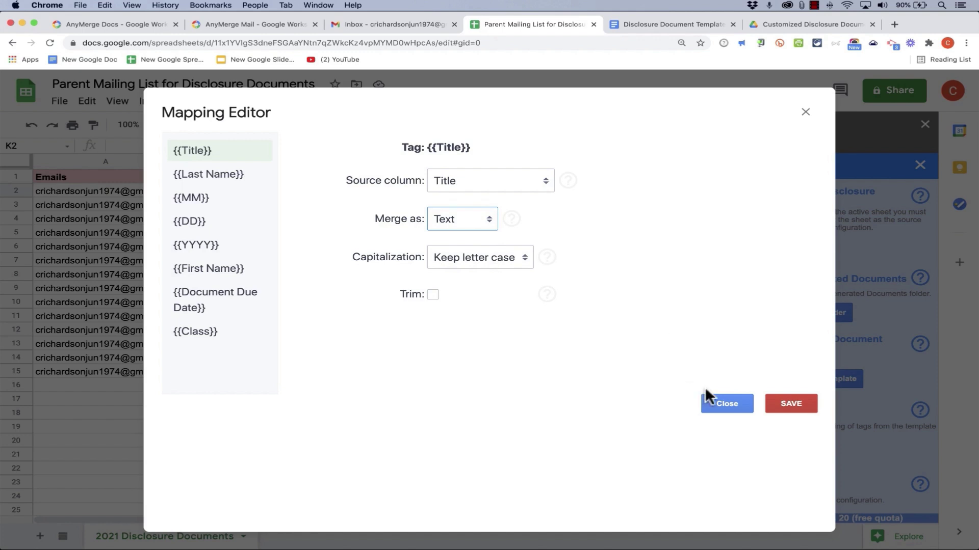
Check the {{Last Name}} tag in the template document and map it to the Last Name column
{"action": "left_click", "coordinate": [216, 180]}
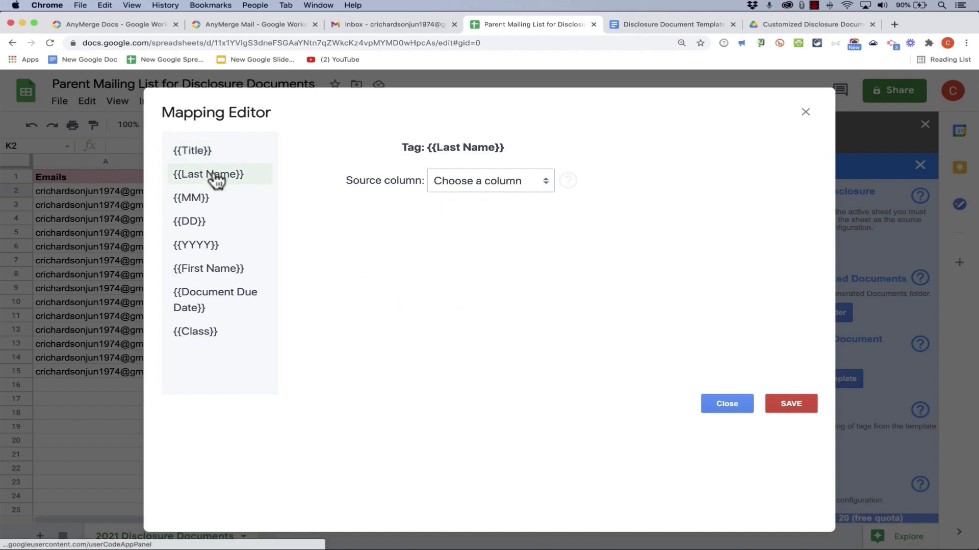
{"action": "left_click", "coordinate": [645, 24]}
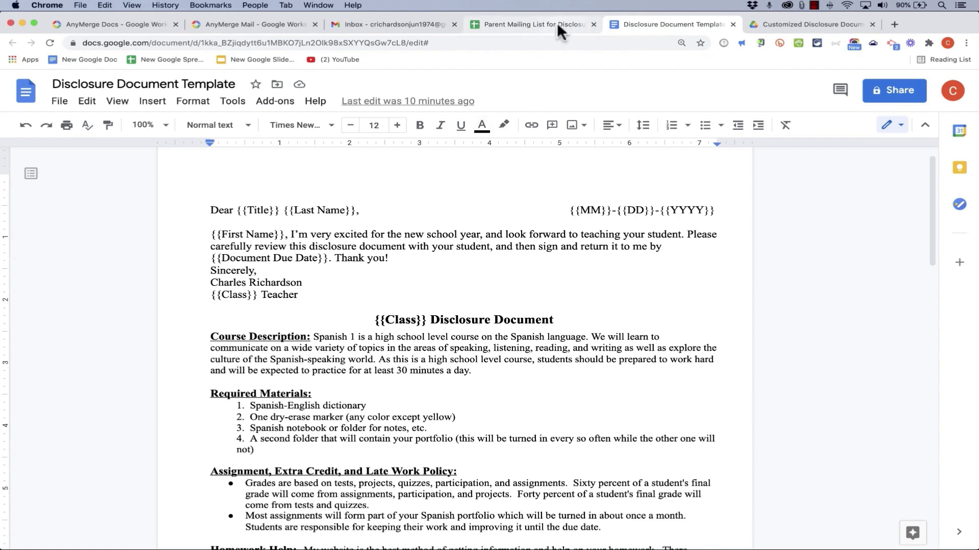
{"action": "left_click", "coordinate": [557, 24]}
{"action": "left_click", "coordinate": [528, 185]}
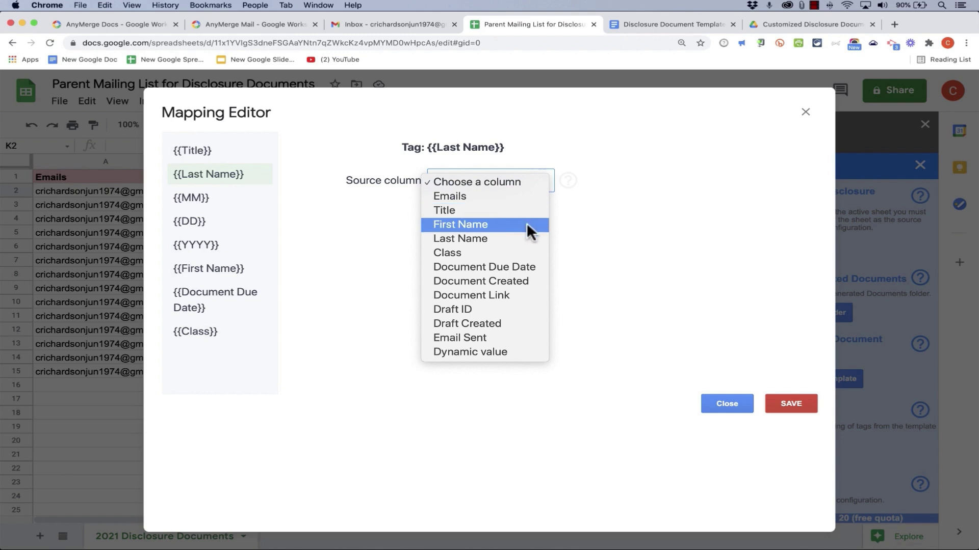
{"action": "left_click", "coordinate": [528, 240]}
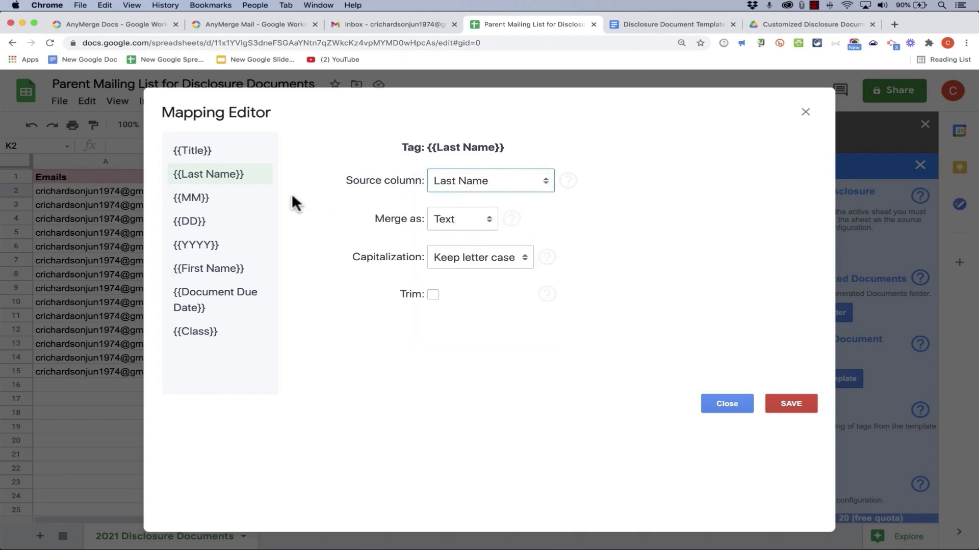
Map the {{MM}} tag to a dynamic value of Month
{"action": "left_click", "coordinate": [213, 200]}
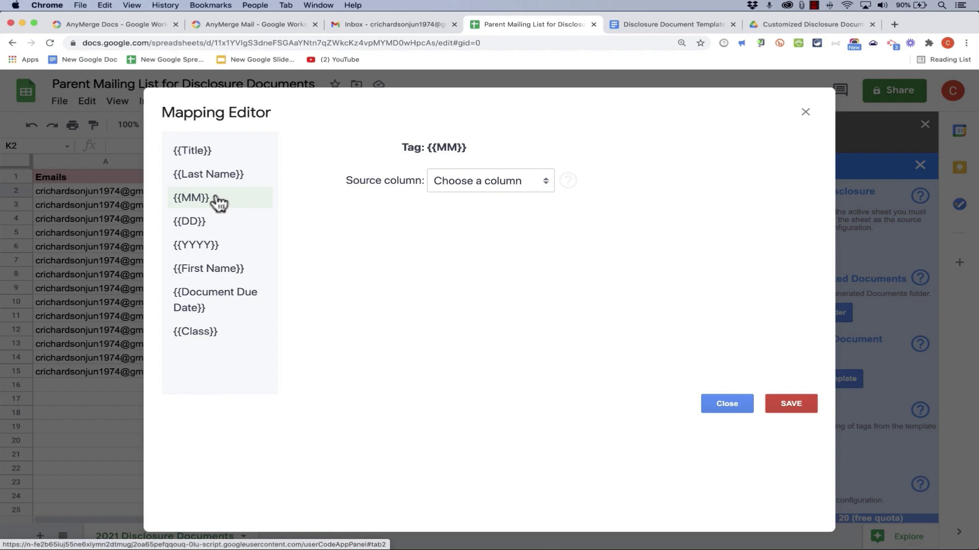
{"action": "left_click", "coordinate": [505, 180]}
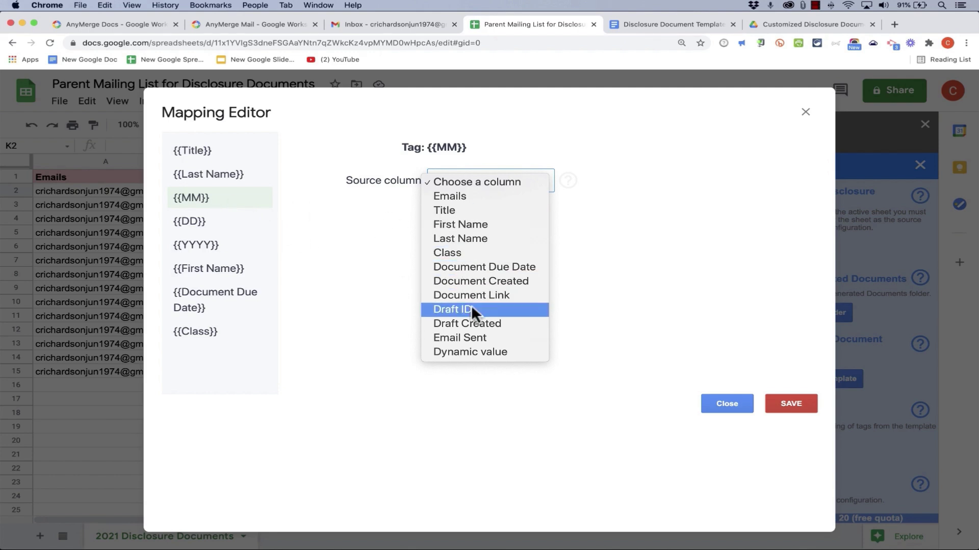
{"action": "left_click", "coordinate": [460, 353]}
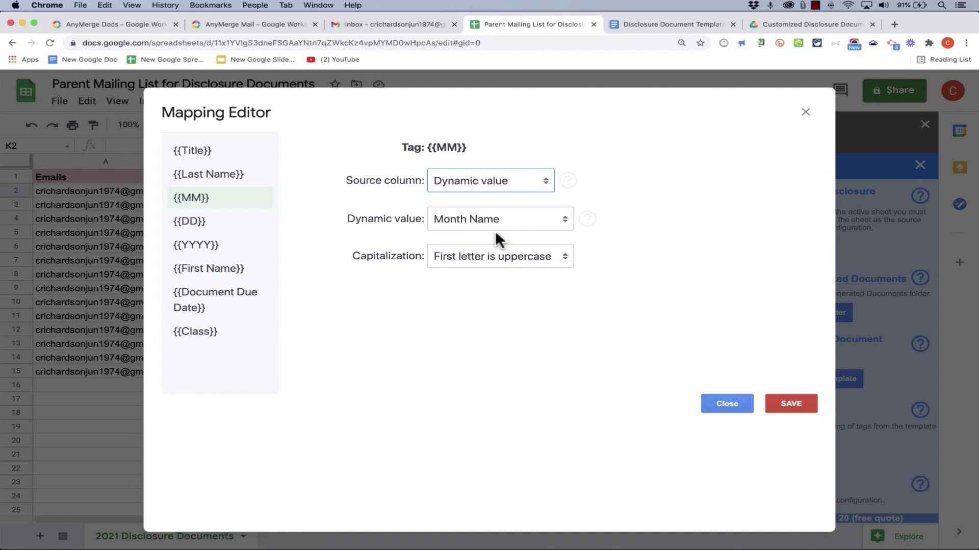
{"action": "left_click", "coordinate": [466, 224]}
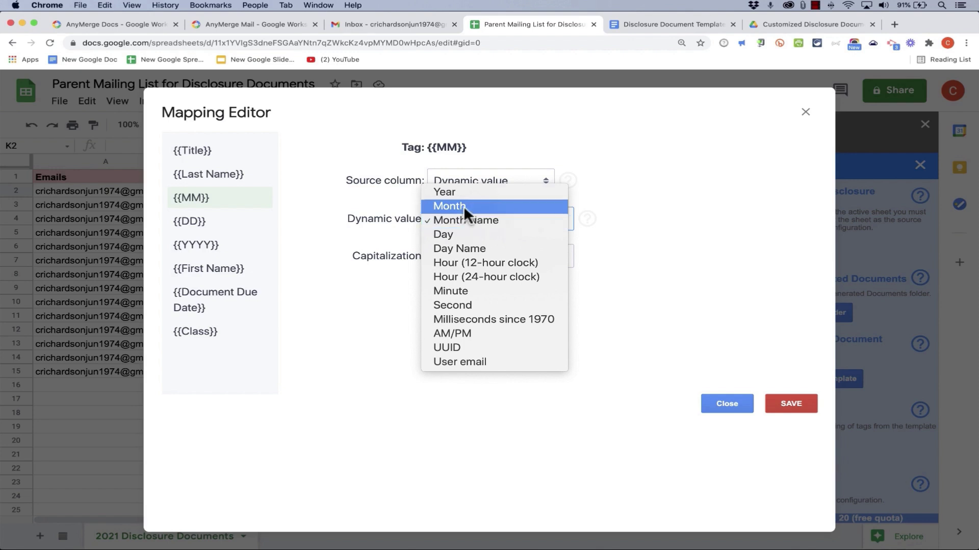
{"action": "left_click", "coordinate": [463, 206]}
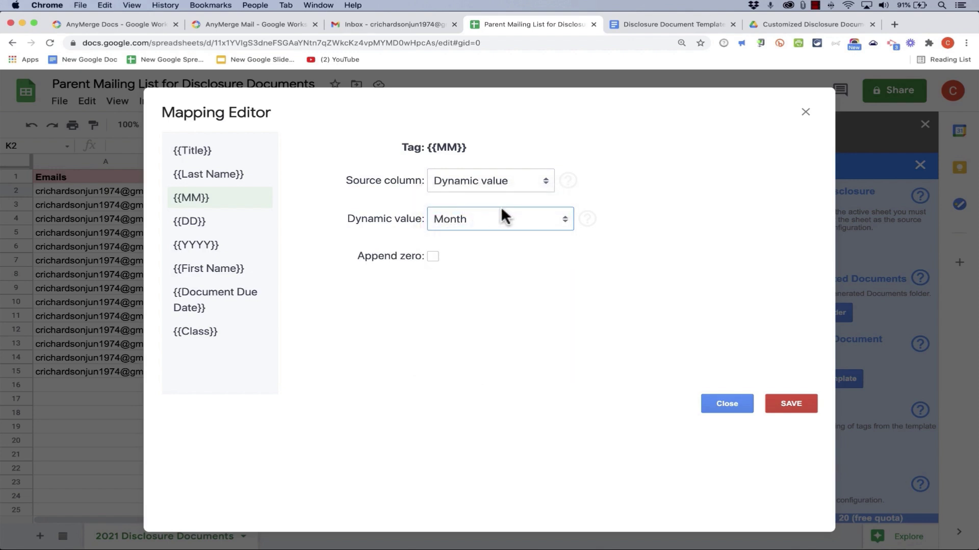
Map the {{DD}} tag to the dynamic value Day and the {{YYYY}} tag to the dynamic value Year
{"action": "left_click", "coordinate": [211, 223]}
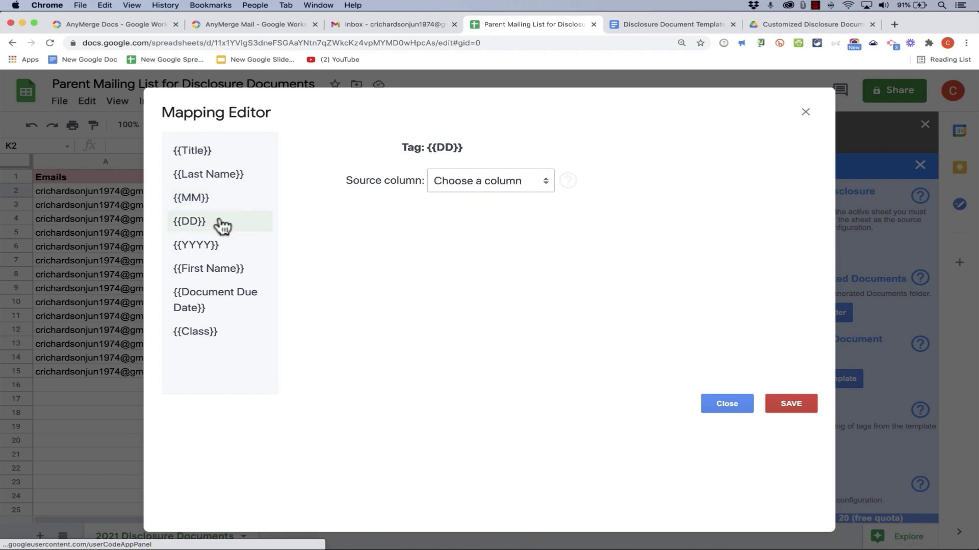
{"action": "left_click", "coordinate": [480, 195]}
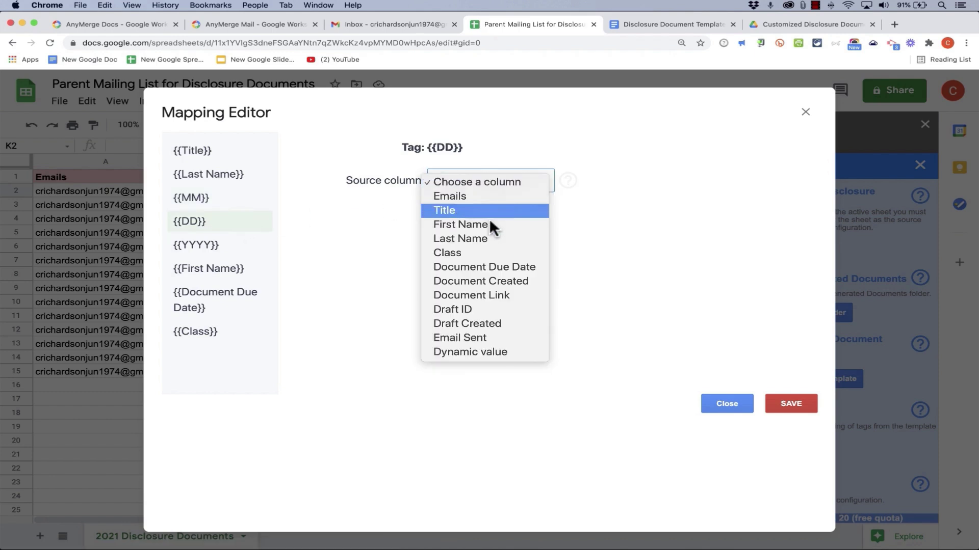
{"action": "left_click", "coordinate": [514, 349]}
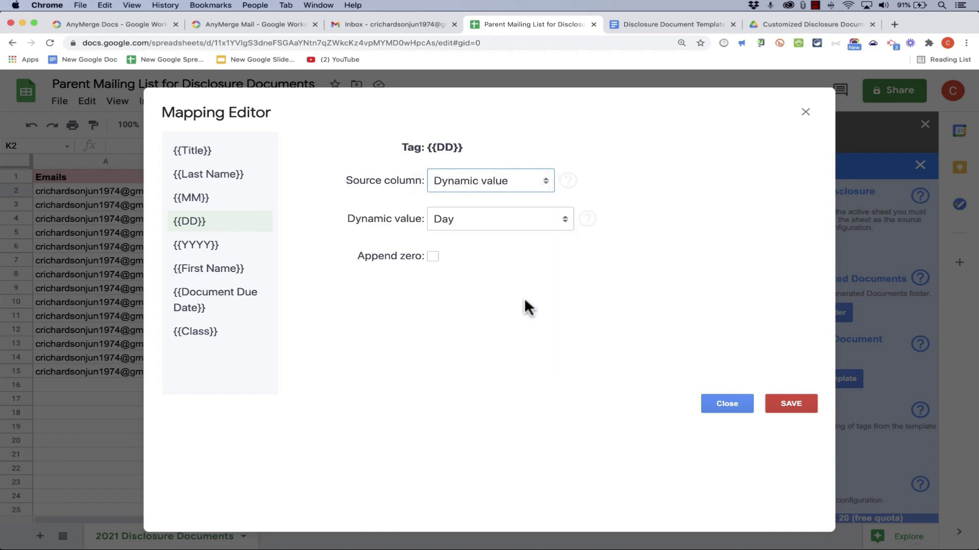
{"action": "left_click", "coordinate": [196, 245]}
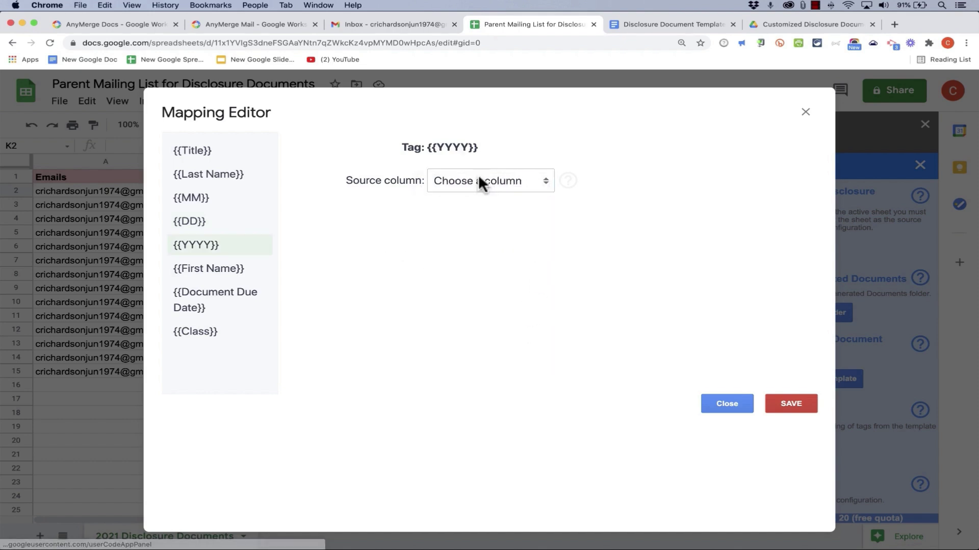
{"action": "left_click", "coordinate": [479, 181]}
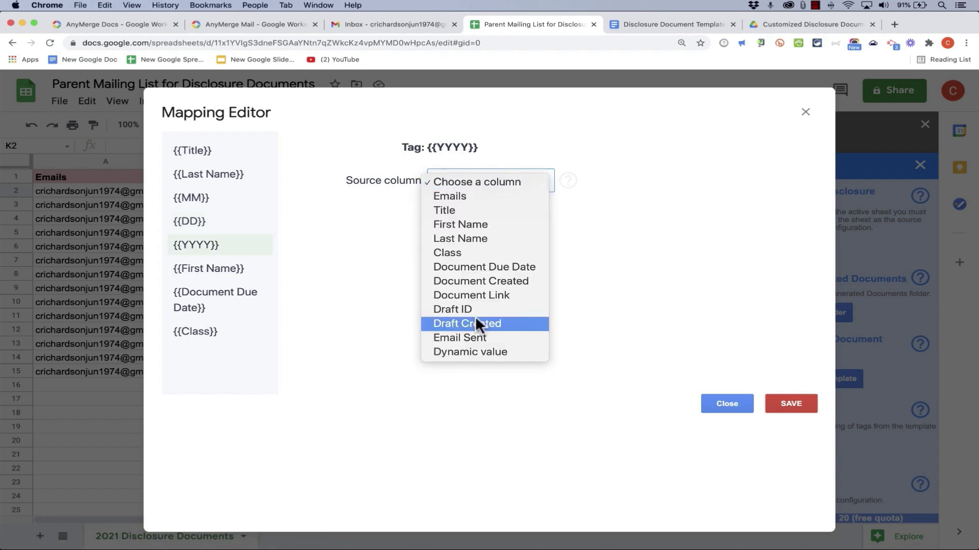
{"action": "left_click", "coordinate": [503, 353]}
{"action": "left_click", "coordinate": [458, 221]}
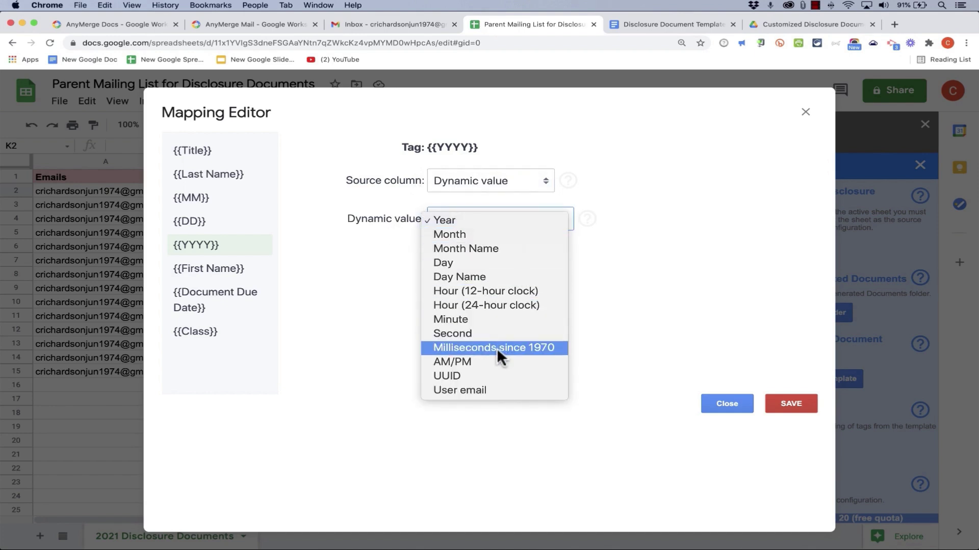
{"action": "left_click", "coordinate": [461, 388]}
Map the {{First Name}} tag to the First Name column and {{Document Due Date}} to the Document Due Date column
{"action": "left_click", "coordinate": [229, 270]}
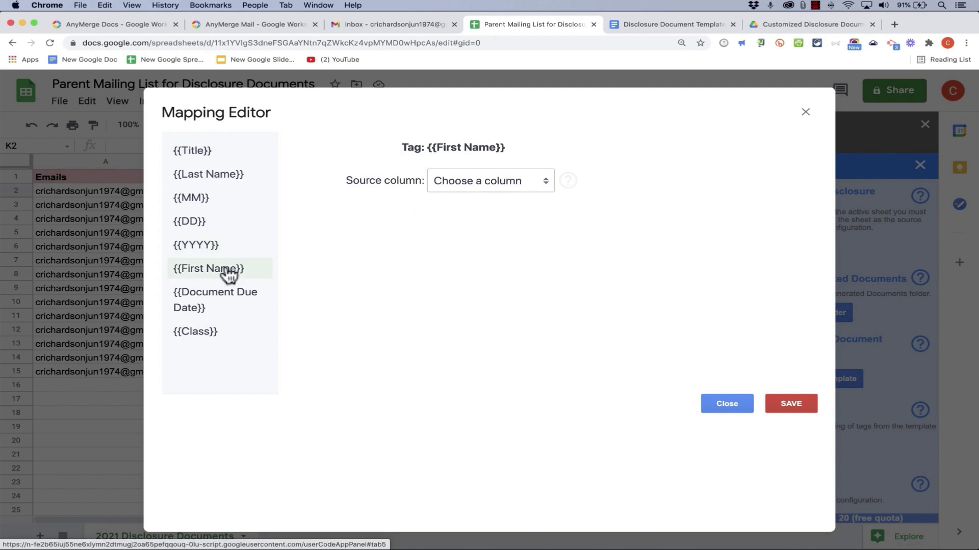
{"action": "left_click", "coordinate": [451, 179]}
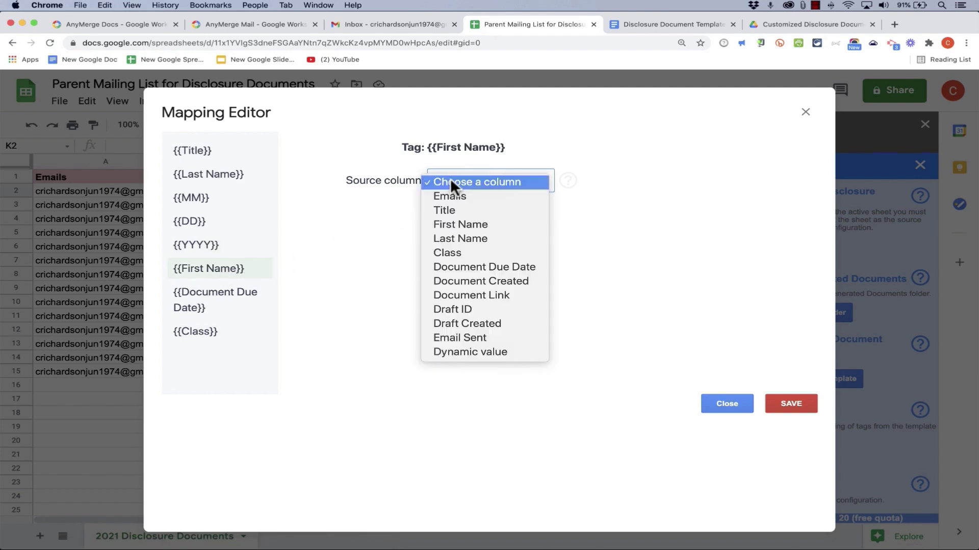
{"action": "left_click", "coordinate": [453, 224]}
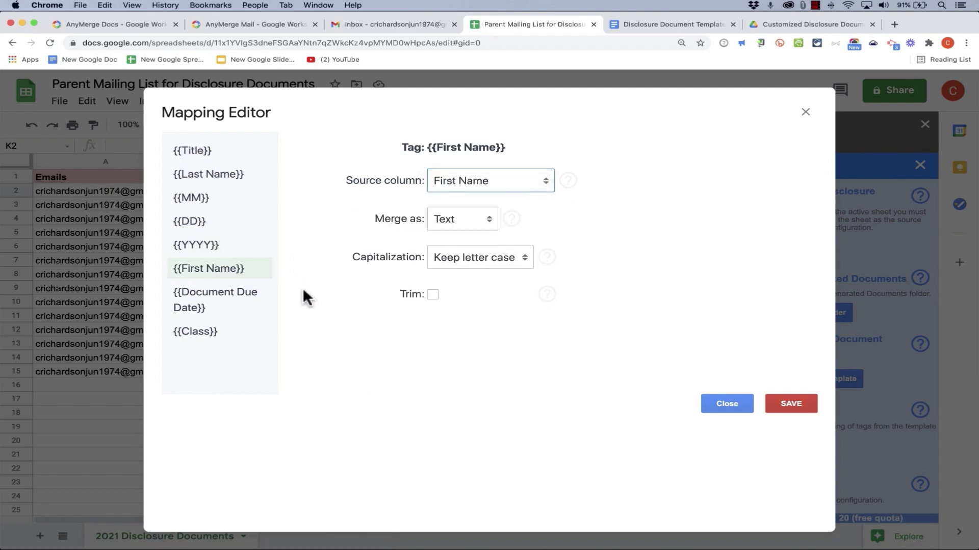
{"action": "left_click", "coordinate": [219, 305]}
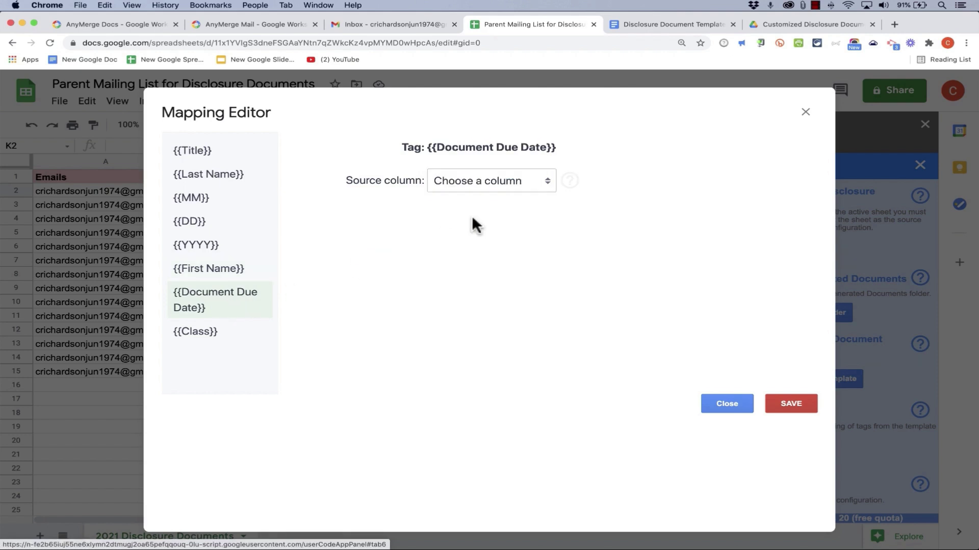
{"action": "left_click", "coordinate": [497, 180]}
{"action": "left_click", "coordinate": [511, 266]}
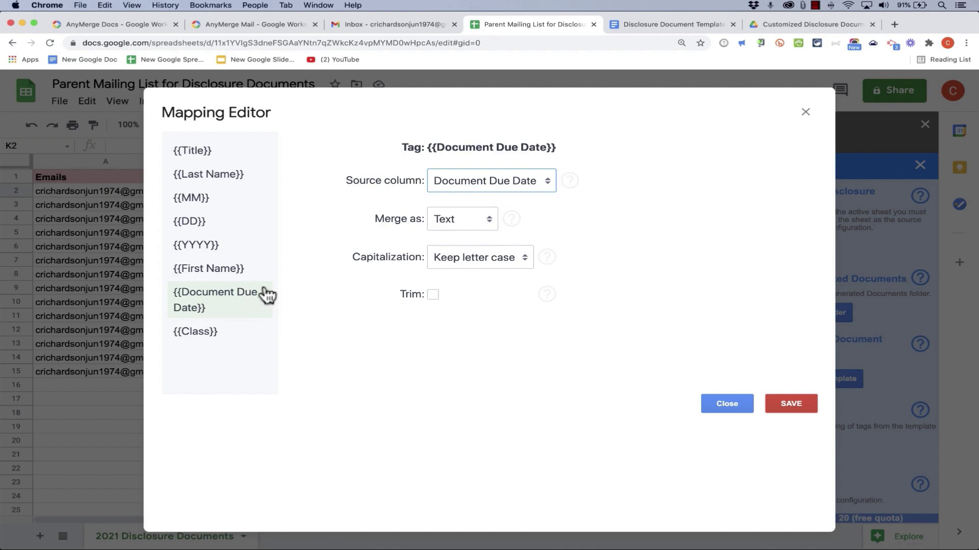
Map the {{Class}} tag to the Class column of the mailing list
{"action": "left_click", "coordinate": [214, 334]}
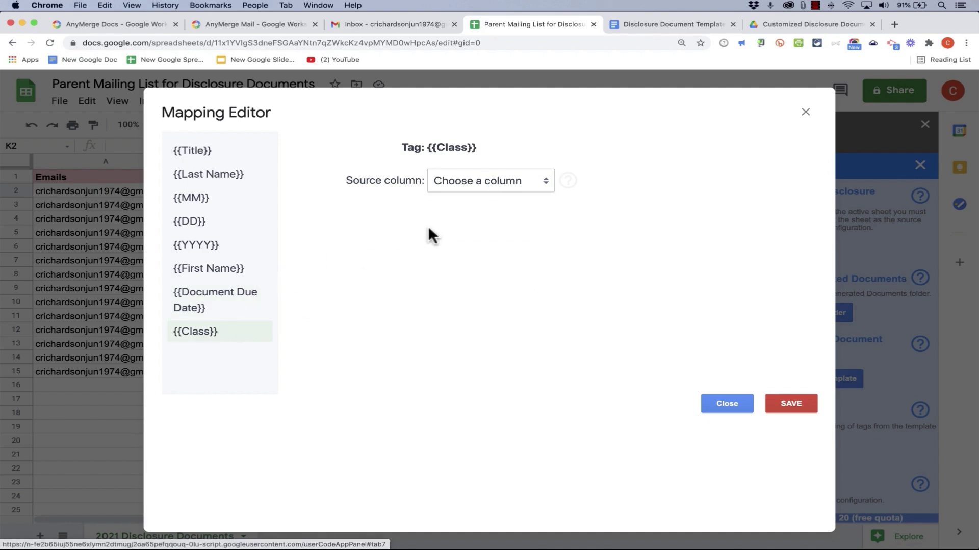
{"action": "left_click", "coordinate": [455, 182]}
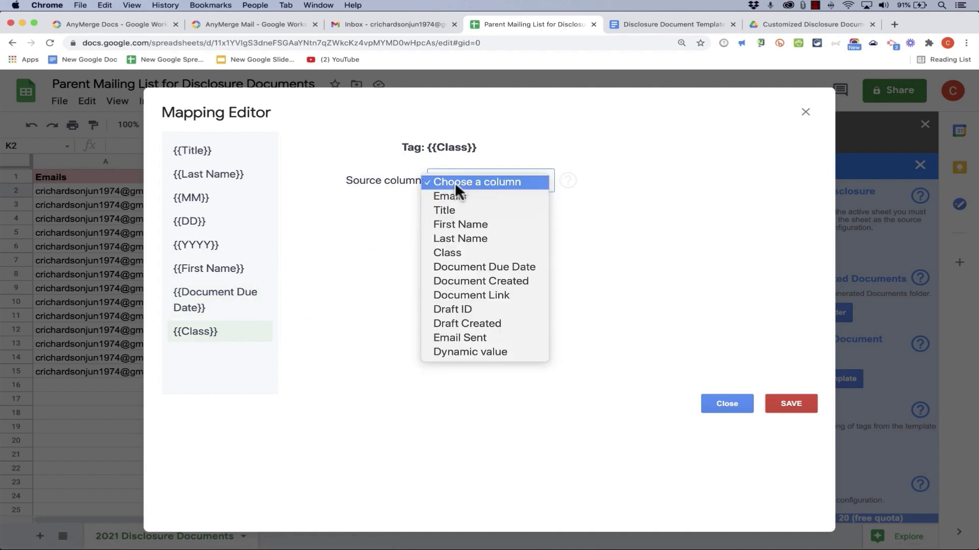
{"action": "left_click", "coordinate": [443, 253]}
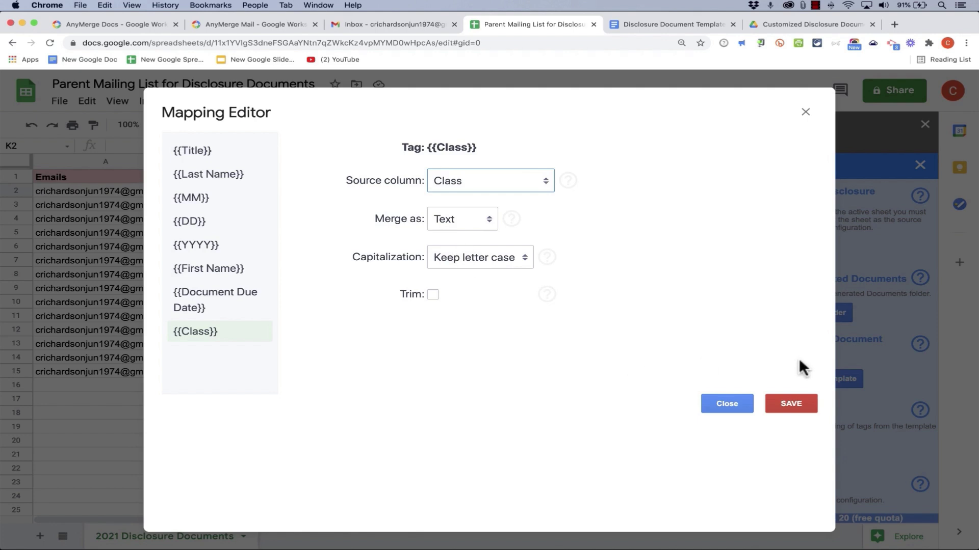
Save the tag mappings and set the output document name's source column to Last Name in the output configuration
{"action": "left_click", "coordinate": [790, 404]}
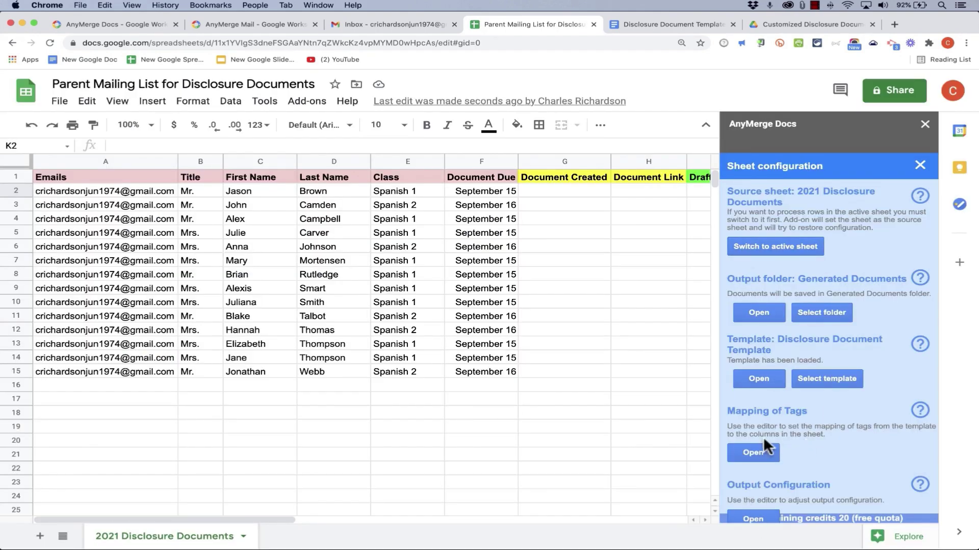
{"action": "left_click", "coordinate": [754, 522]}
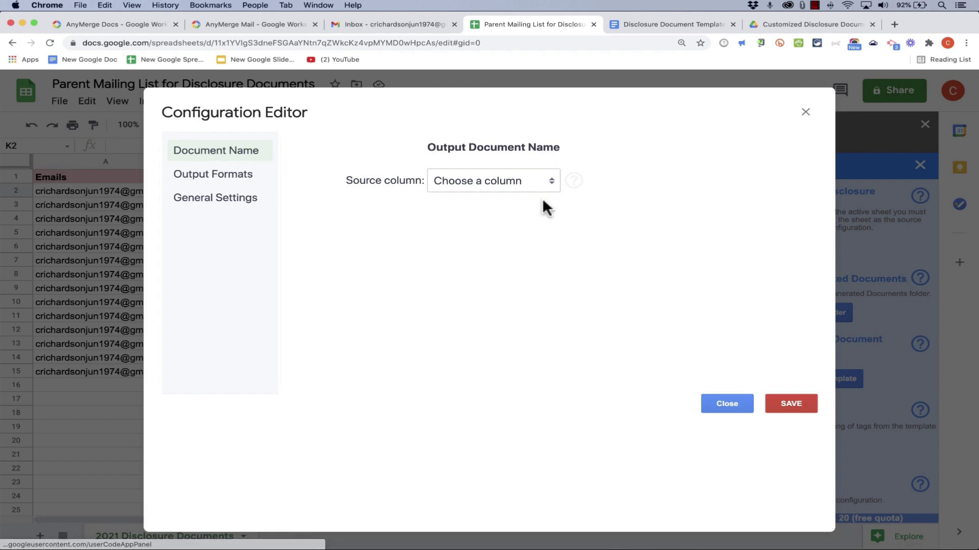
{"action": "left_click", "coordinate": [661, 21]}
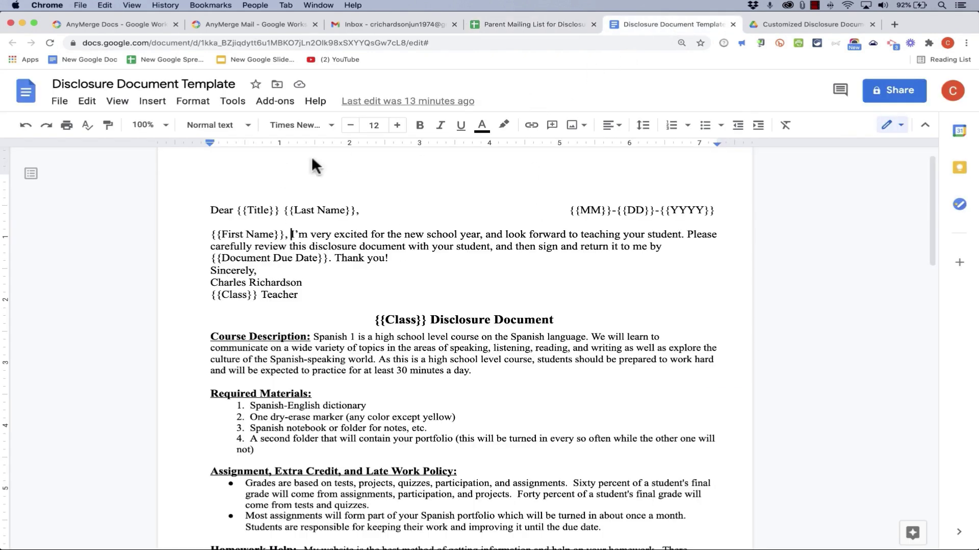
{"action": "left_click", "coordinate": [525, 22]}
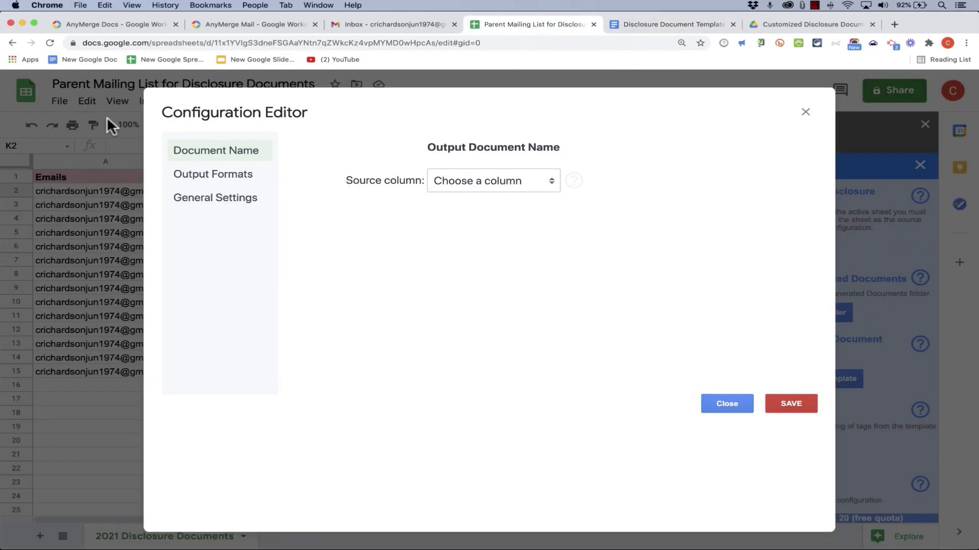
{"action": "left_click", "coordinate": [513, 181]}
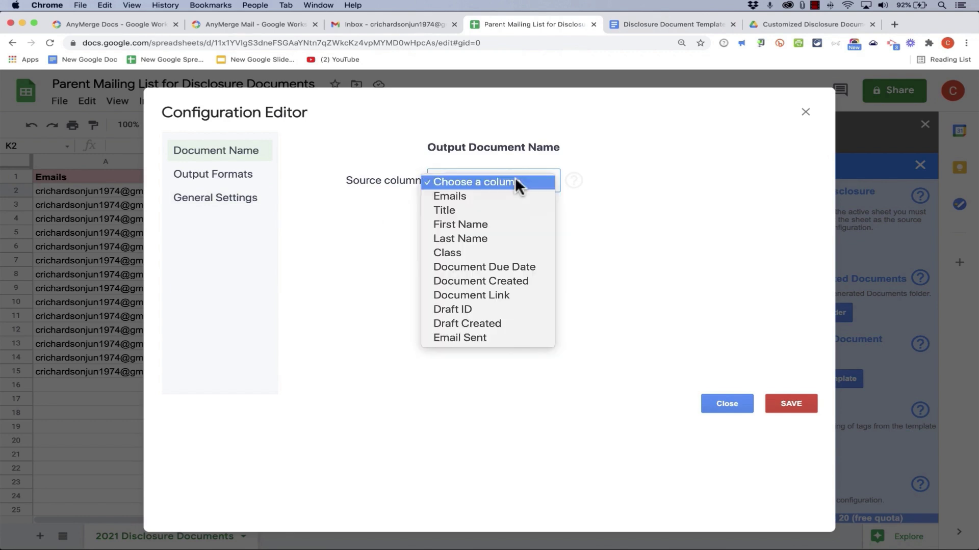
{"action": "left_click", "coordinate": [461, 236]}
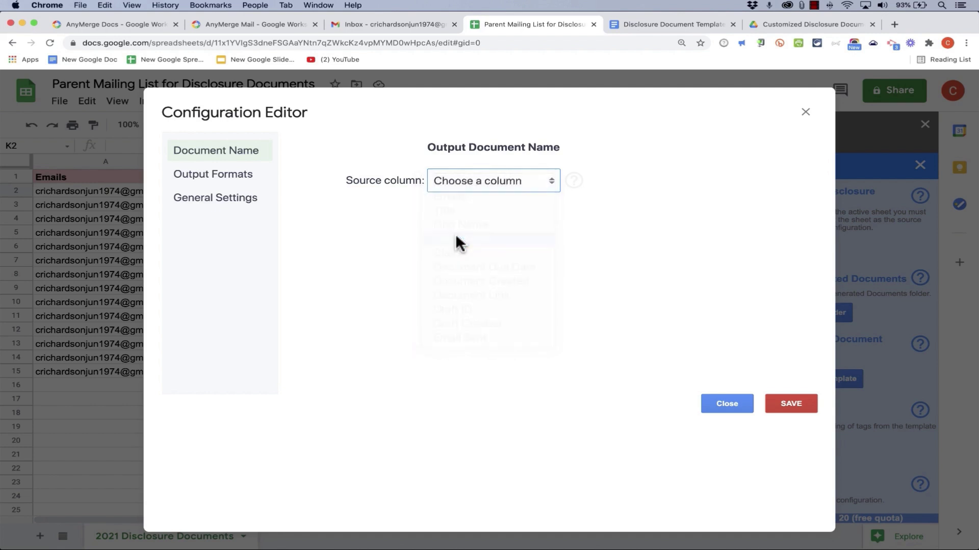
Set the output format to PDF only, with its URL inserted in the Document Link column
{"action": "left_click", "coordinate": [239, 182]}
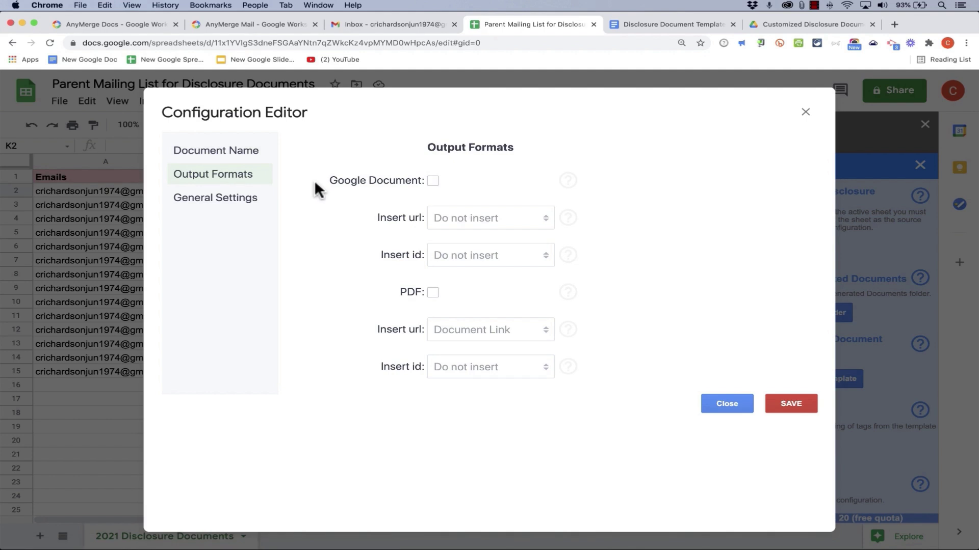
{"action": "left_click", "coordinate": [433, 182]}
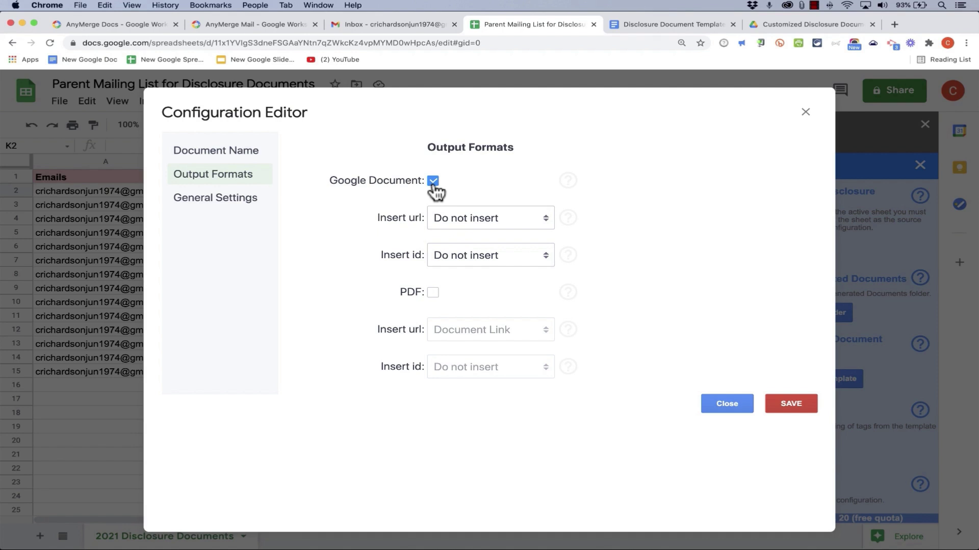
{"action": "left_click", "coordinate": [433, 182]}
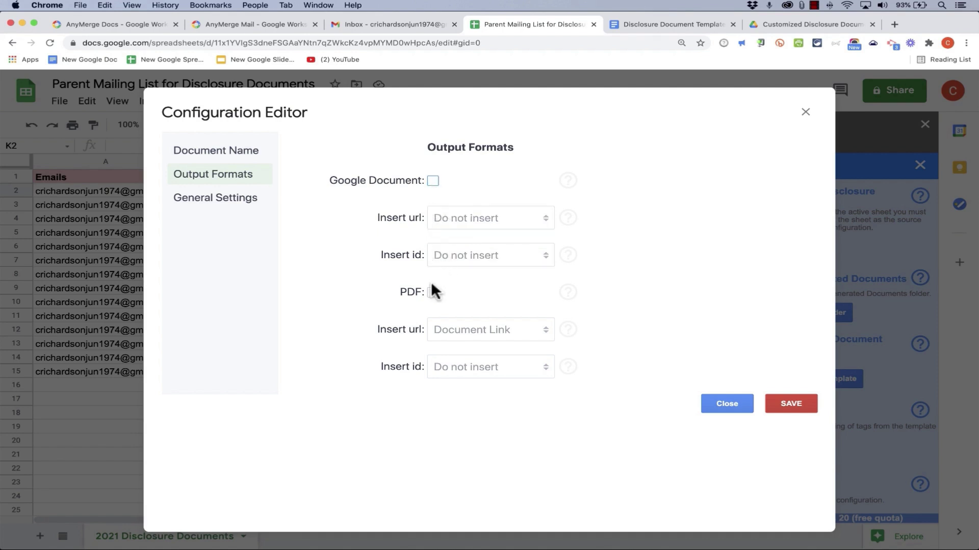
{"action": "left_click", "coordinate": [432, 293]}
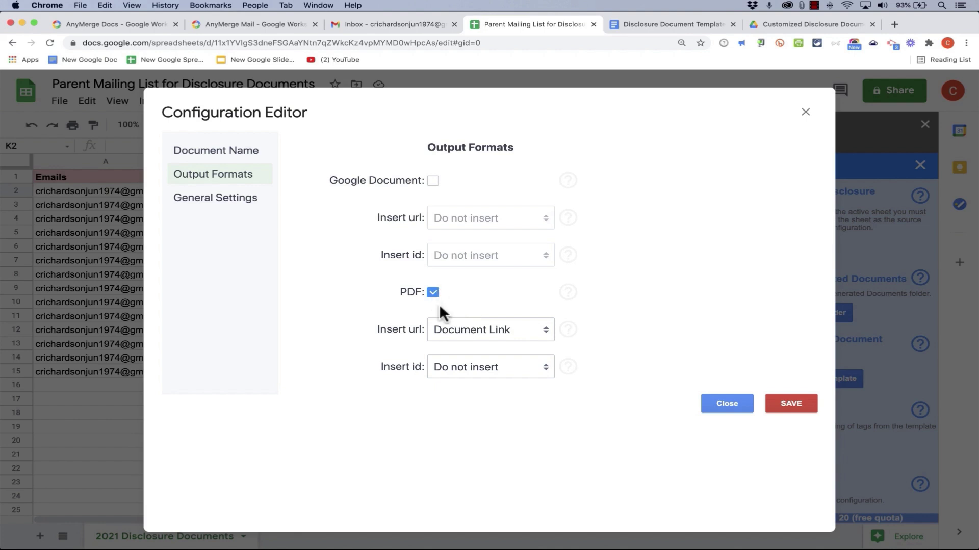
{"action": "left_click", "coordinate": [462, 327]}
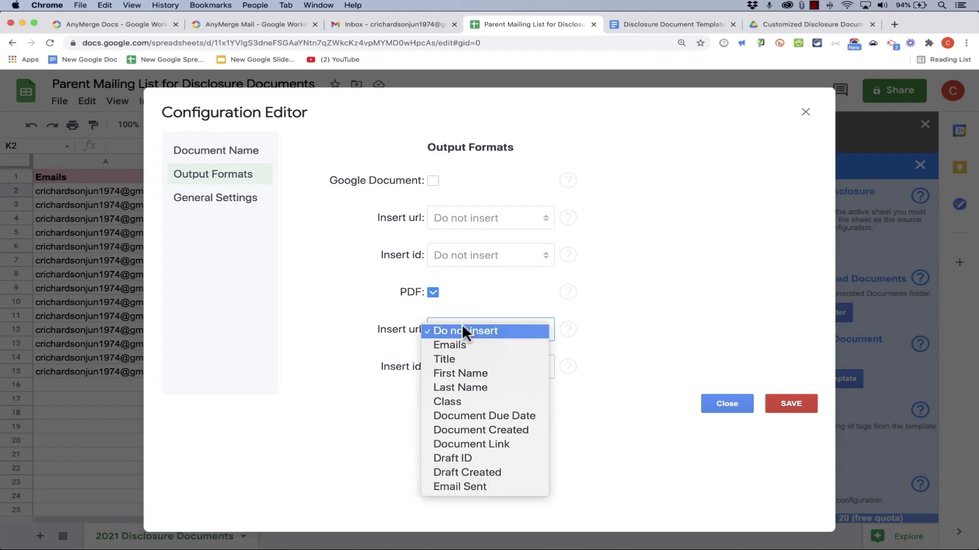
{"action": "left_click", "coordinate": [352, 337]}
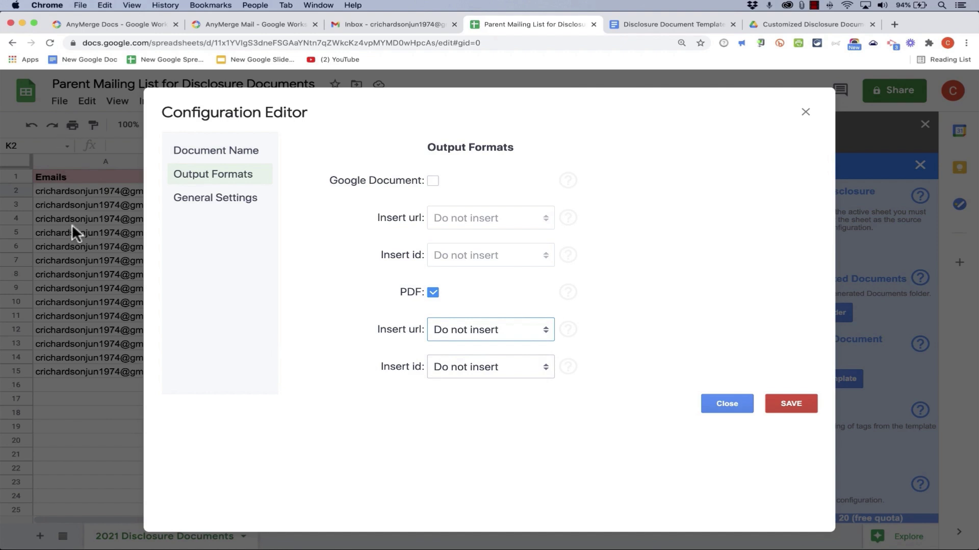
{"action": "left_click", "coordinate": [488, 329]}
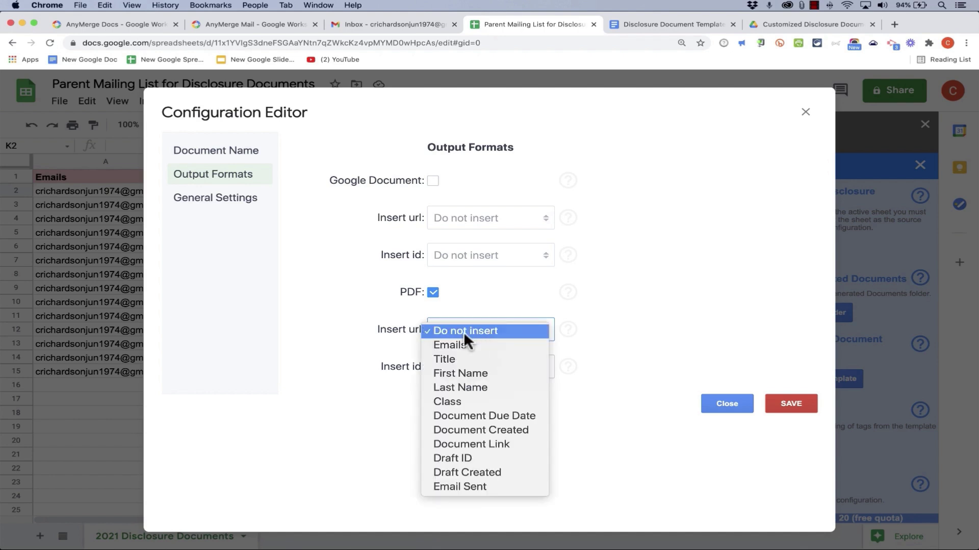
{"action": "left_click", "coordinate": [509, 445]}
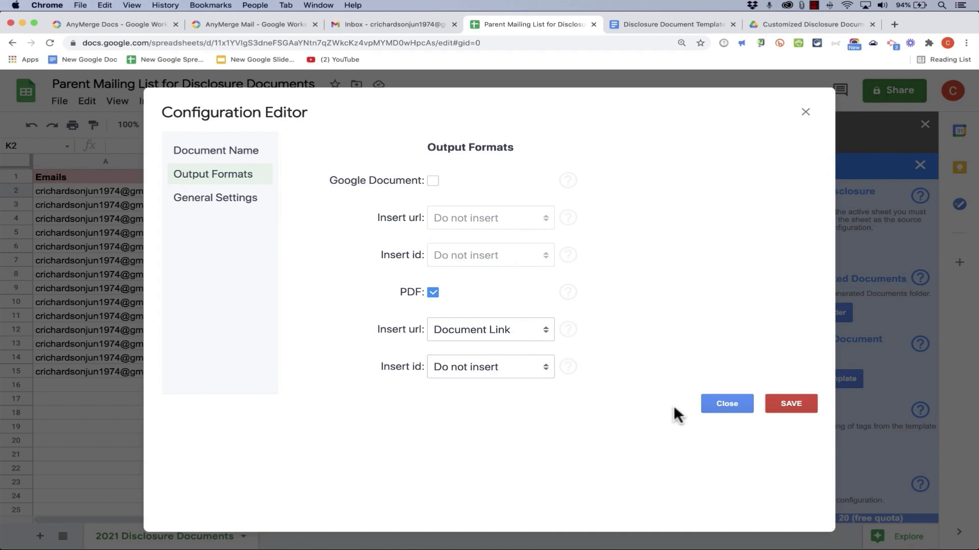
Set the timestamp to be inserted in the Document Created column and save the output configuration
{"action": "left_click", "coordinate": [233, 204]}
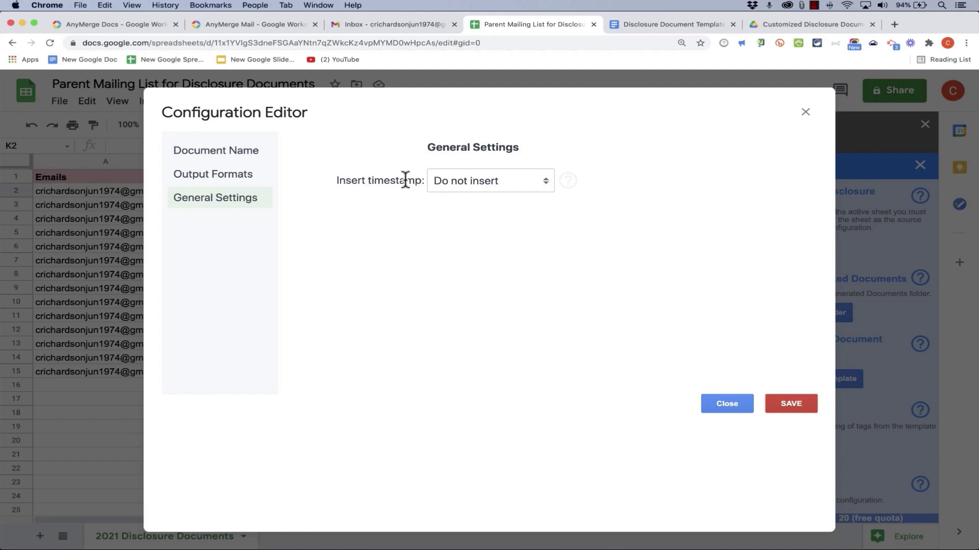
{"action": "left_click", "coordinate": [485, 182]}
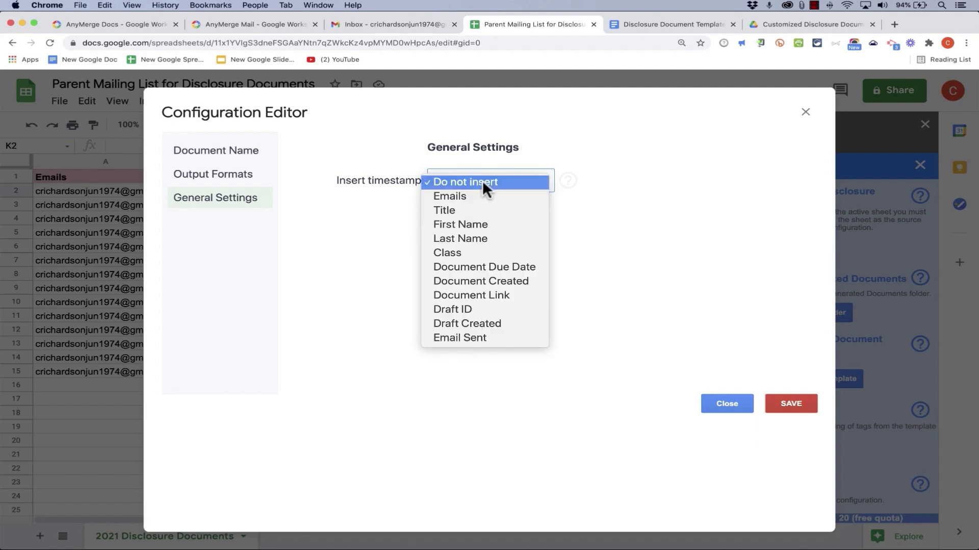
{"action": "left_click", "coordinate": [508, 283]}
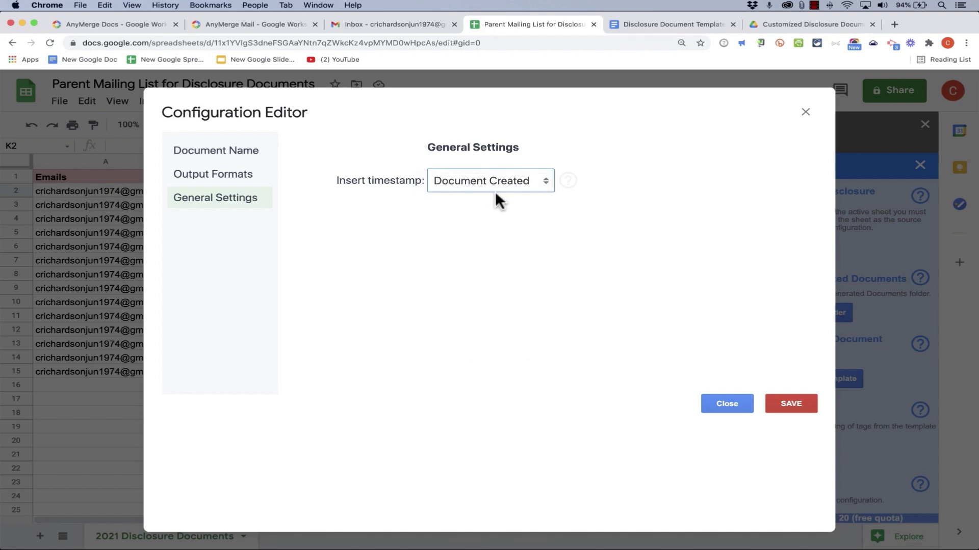
{"action": "left_click", "coordinate": [790, 403]}
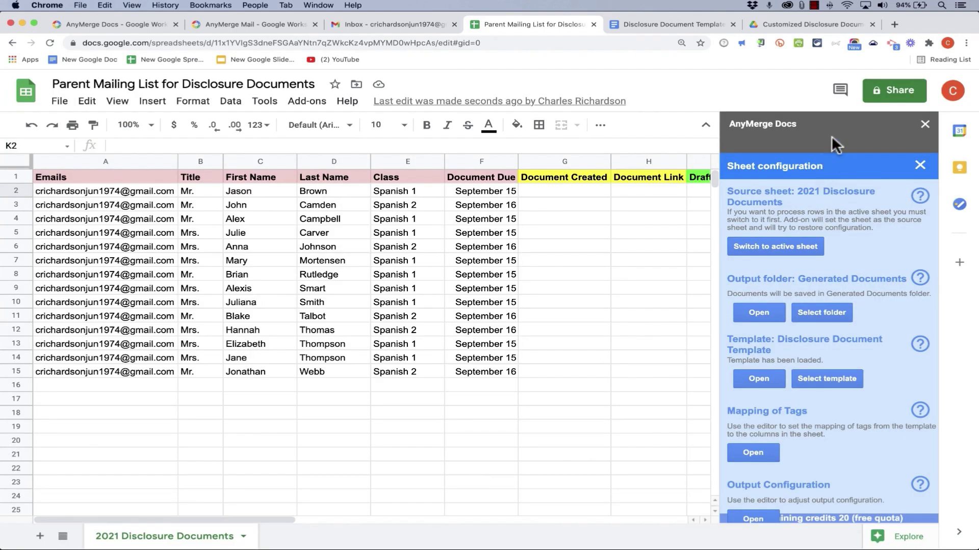
Leave the sheet configuration and set the add-on to process the entire sheet
{"action": "left_click", "coordinate": [919, 165]}
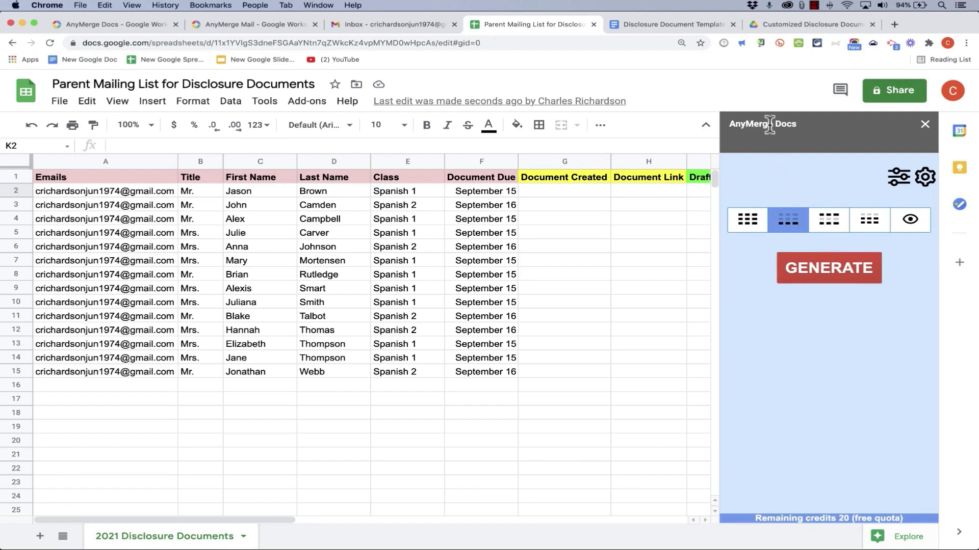
{"action": "left_click", "coordinate": [754, 223]}
{"action": "left_click", "coordinate": [821, 223]}
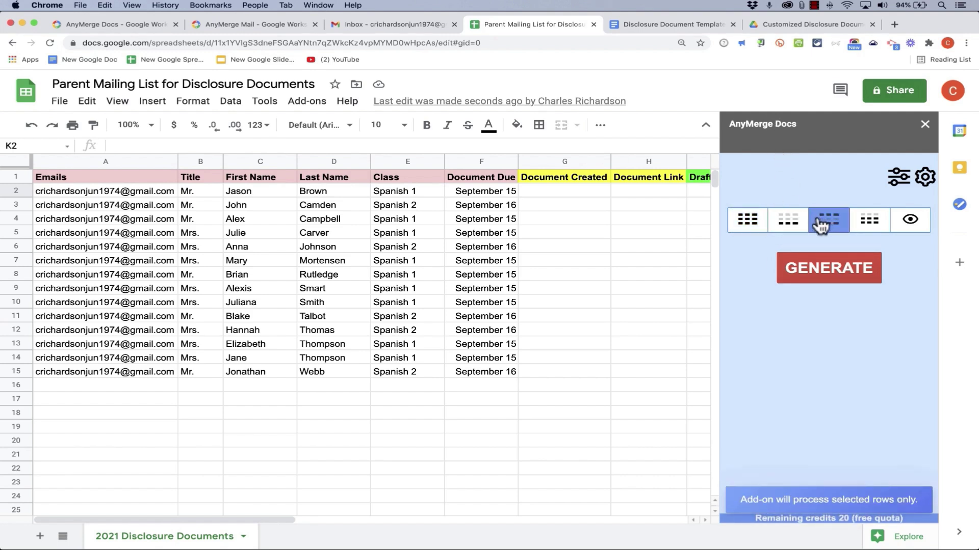
{"action": "left_click", "coordinate": [872, 225]}
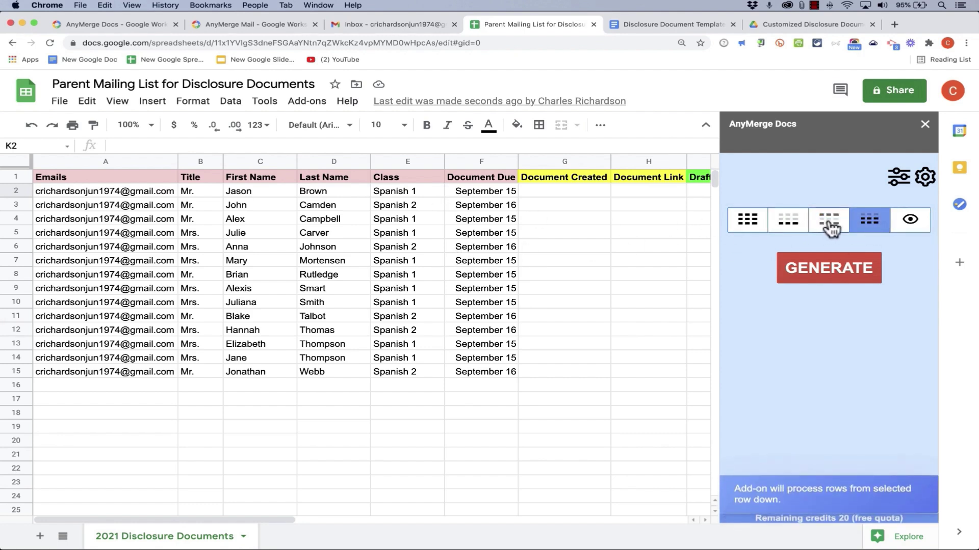
{"action": "left_click", "coordinate": [830, 225]}
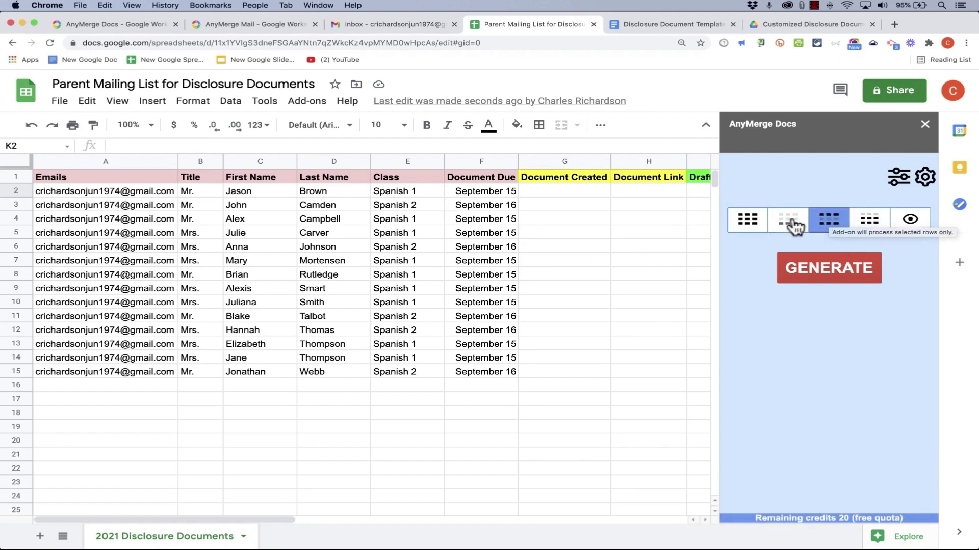
{"action": "left_click", "coordinate": [749, 223]}
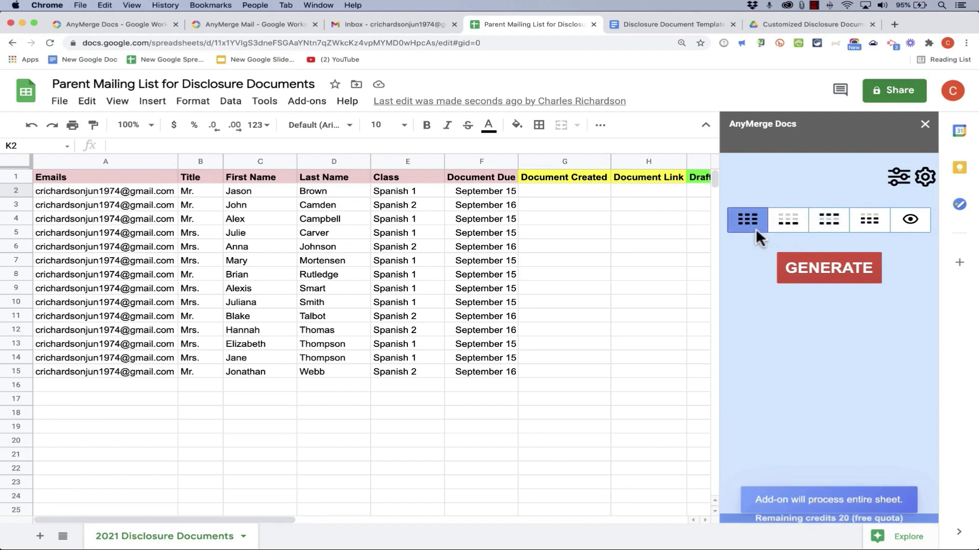
Generate the documents for all rows and close the AnyMerge Docs add-on once processing is done
{"action": "left_click", "coordinate": [837, 268]}
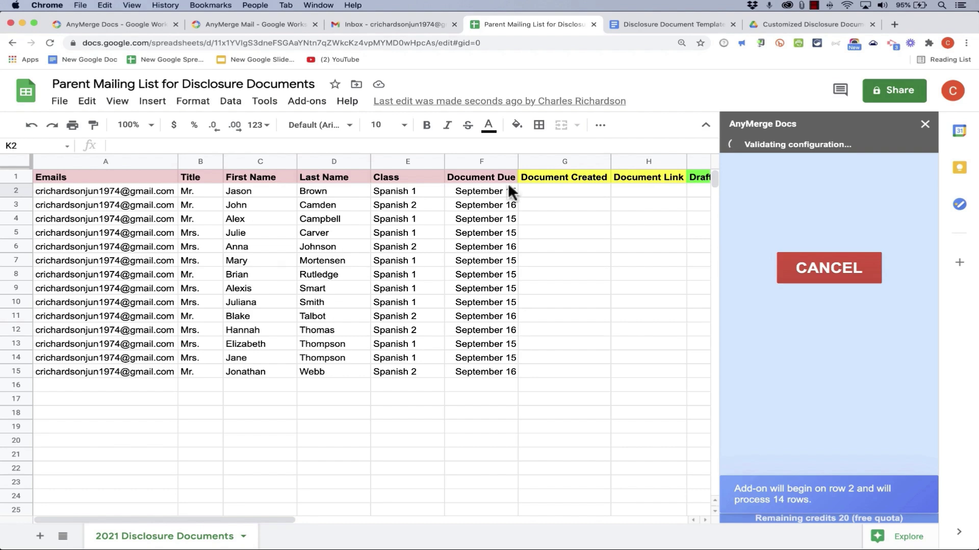
{"action": "left_click", "coordinate": [672, 26]}
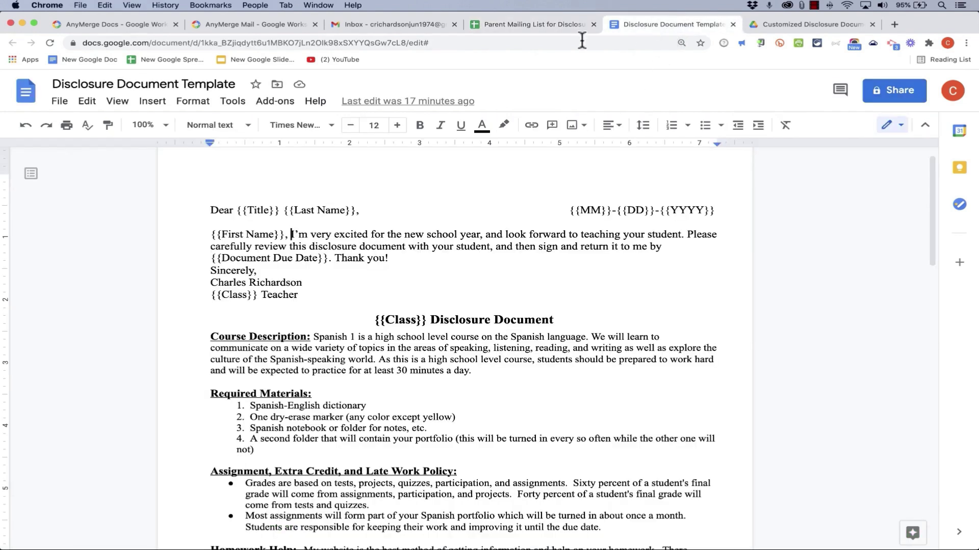
{"action": "left_click", "coordinate": [552, 26]}
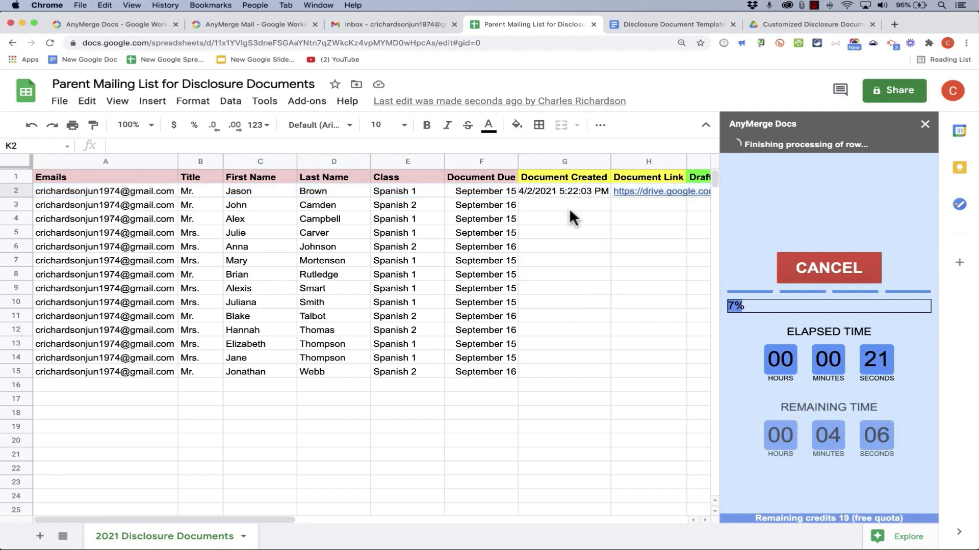
{"action": "left_click", "coordinate": [564, 190]}
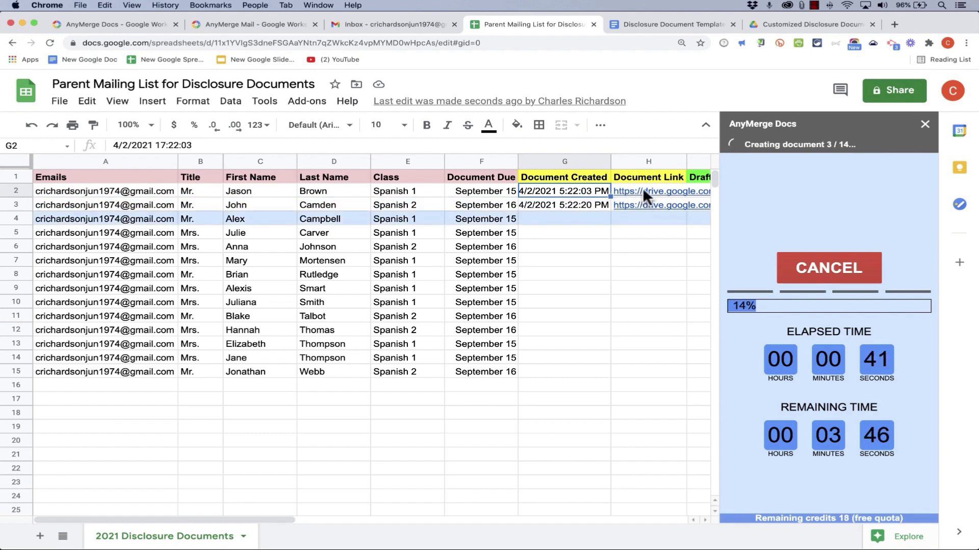
{"action": "mouse_move", "coordinate": [642, 191]}
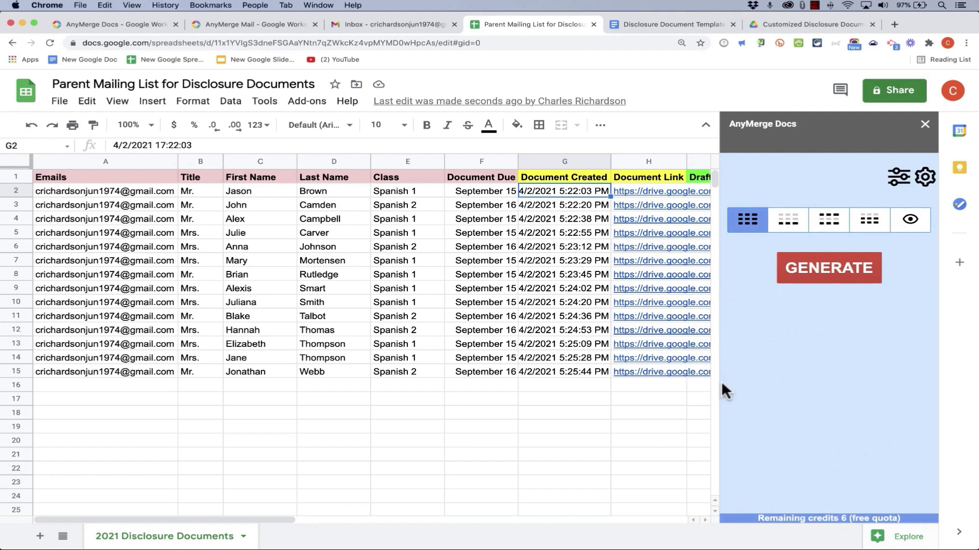
{"action": "left_click", "coordinate": [925, 126]}
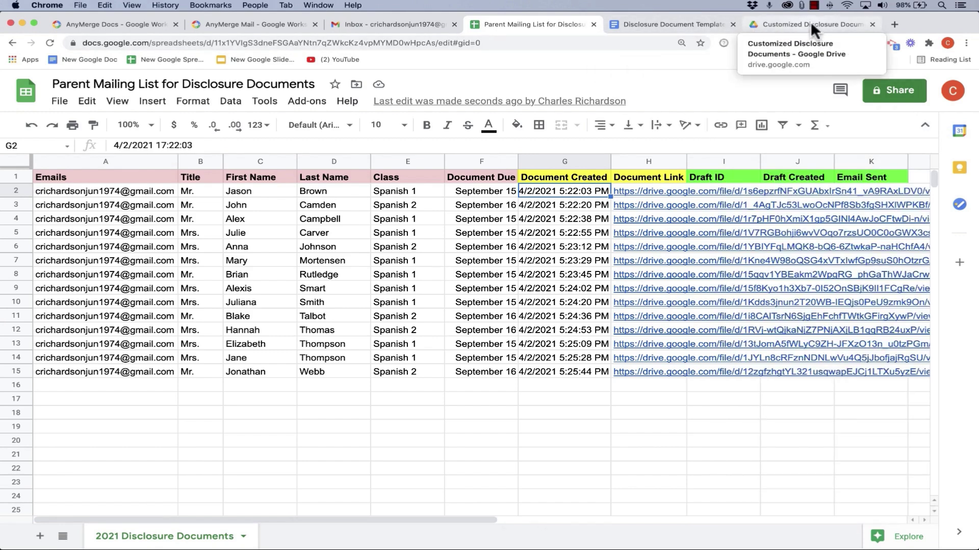
Switch to Google Drive and examine the Generated Documents folder, previewing the first PDF to check its merged greeting, date and class
{"action": "left_click", "coordinate": [811, 26]}
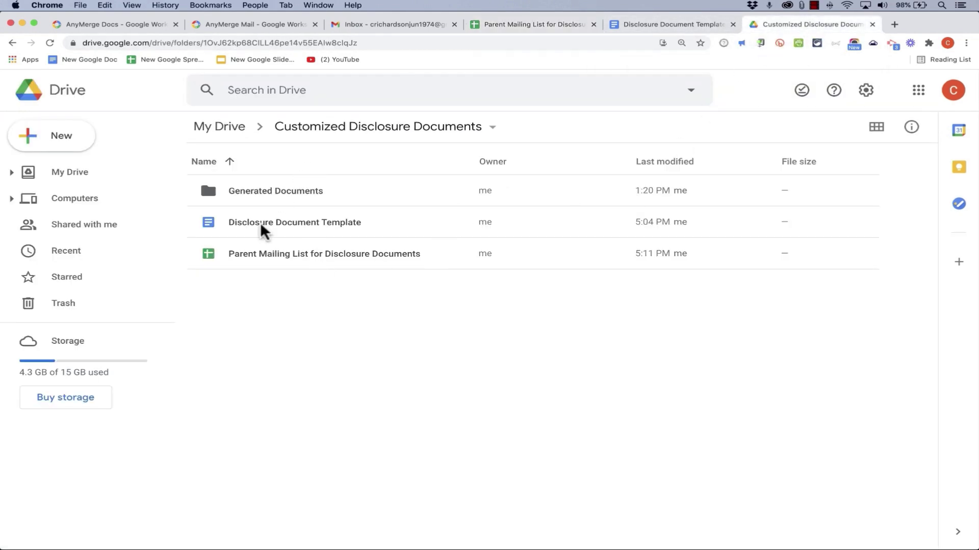
{"action": "double_click", "coordinate": [261, 189]}
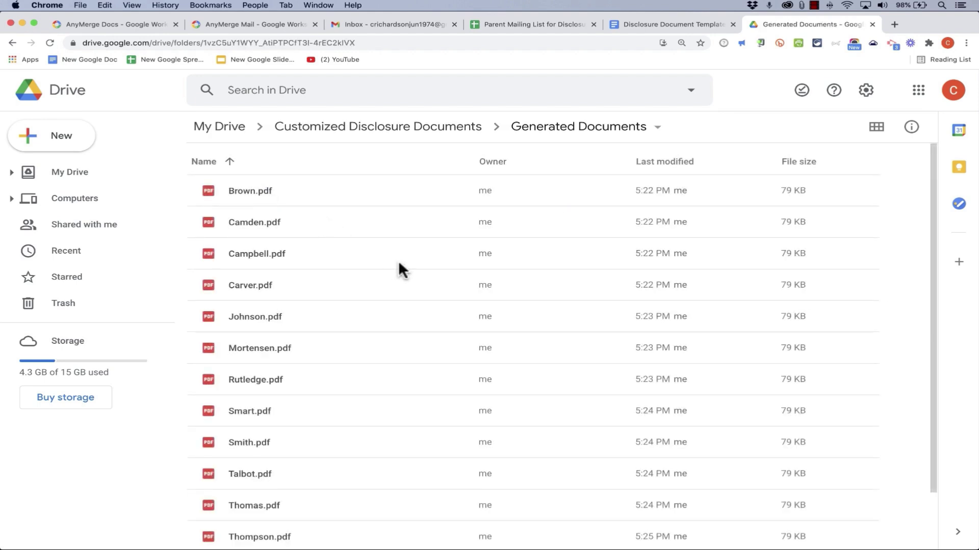
{"action": "scroll", "coordinate": [442, 264], "scroll_direction": "down", "scroll_amount": 2}
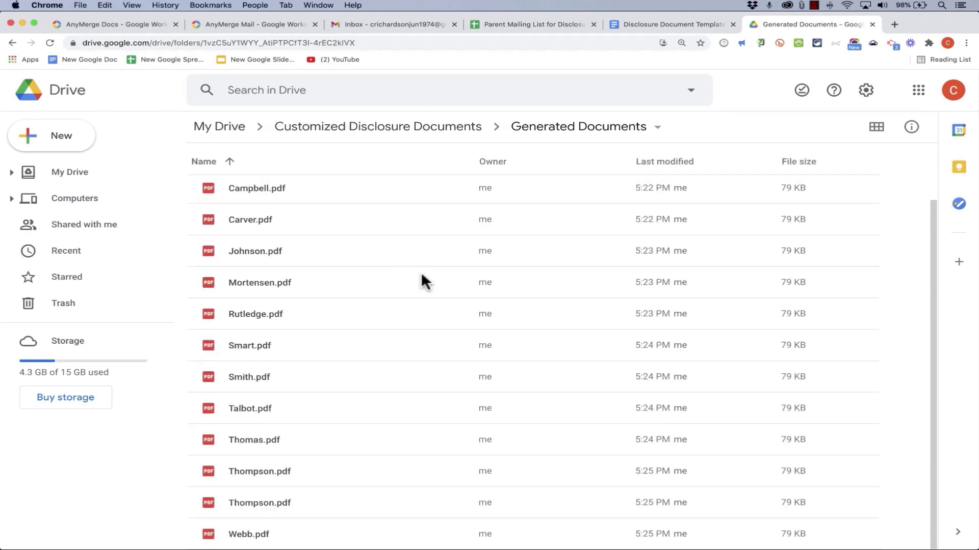
{"action": "scroll", "coordinate": [416, 322], "scroll_direction": "up", "scroll_amount": 2}
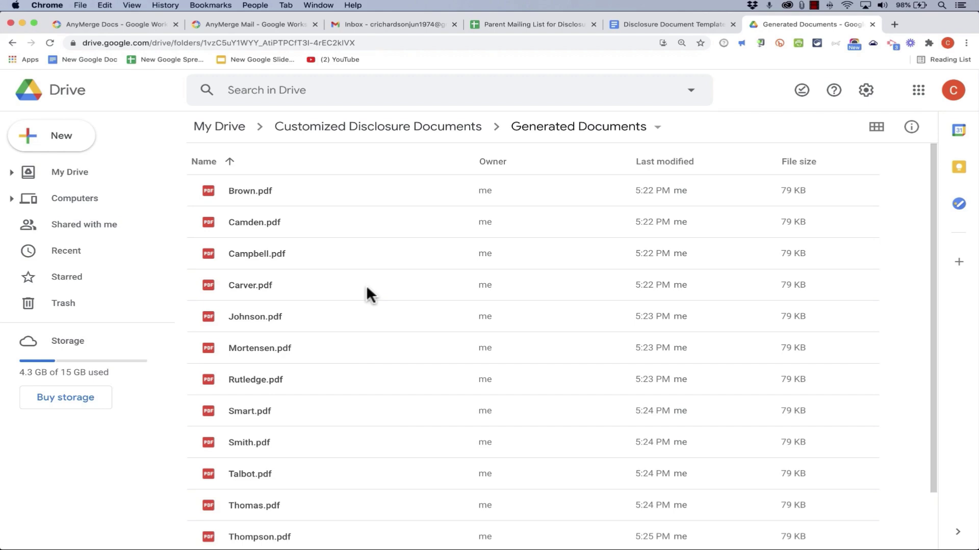
{"action": "double_click", "coordinate": [258, 190]}
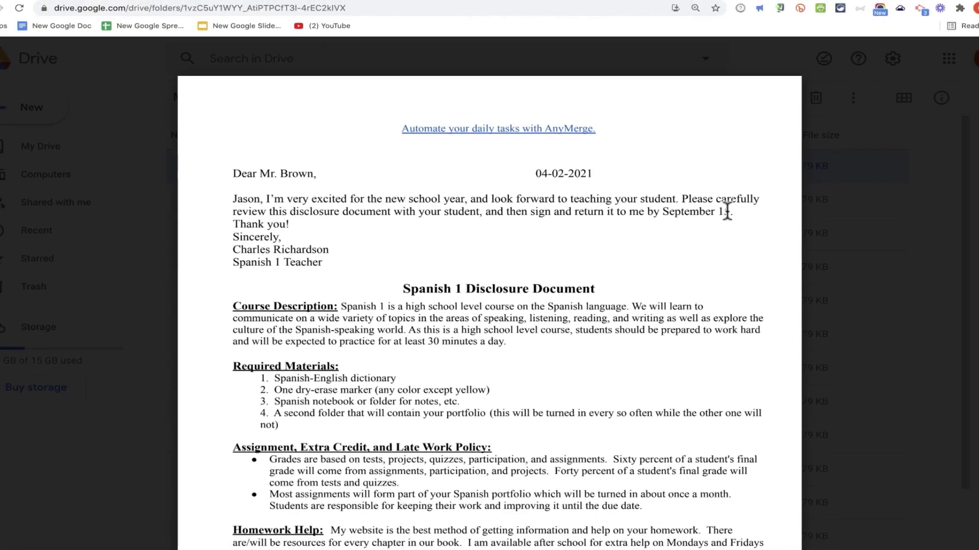
{"action": "left_click", "coordinate": [873, 223]}
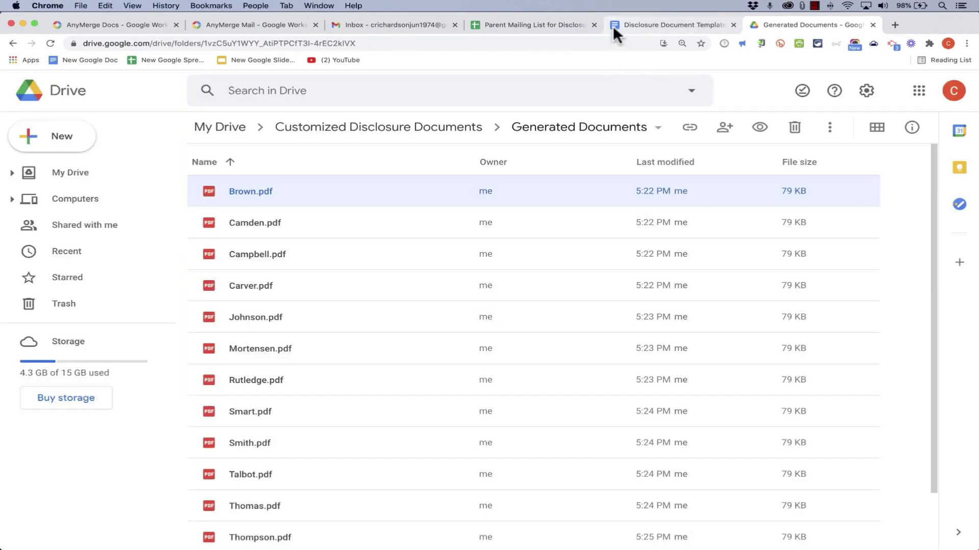
Preview the second generated PDF in Drive and check its merged due date and class title
{"action": "left_click", "coordinate": [547, 22]}
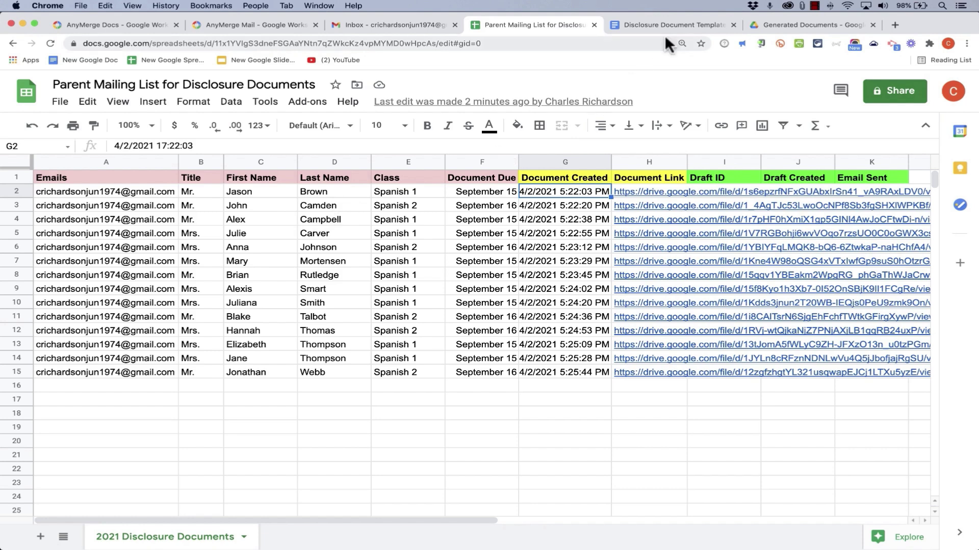
{"action": "left_click", "coordinate": [782, 23]}
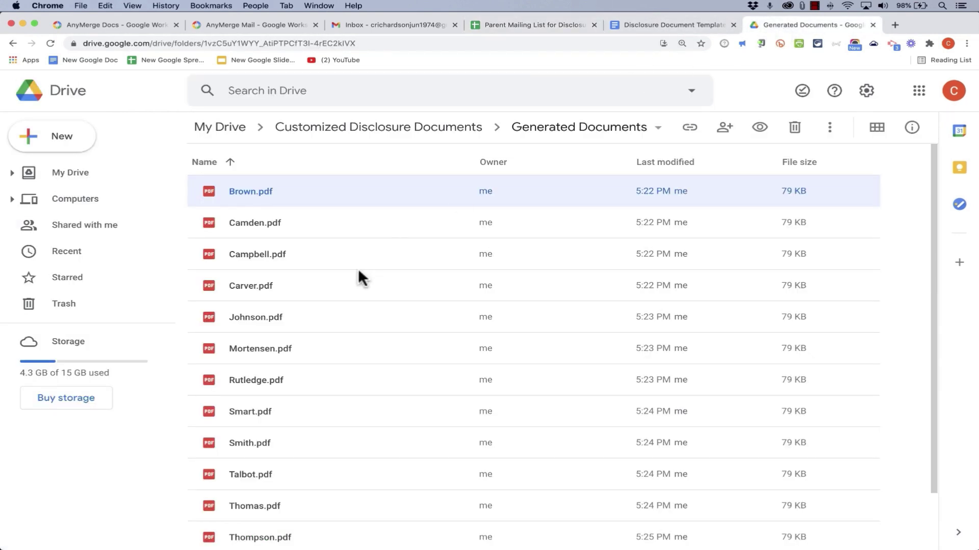
{"action": "double_click", "coordinate": [251, 223]}
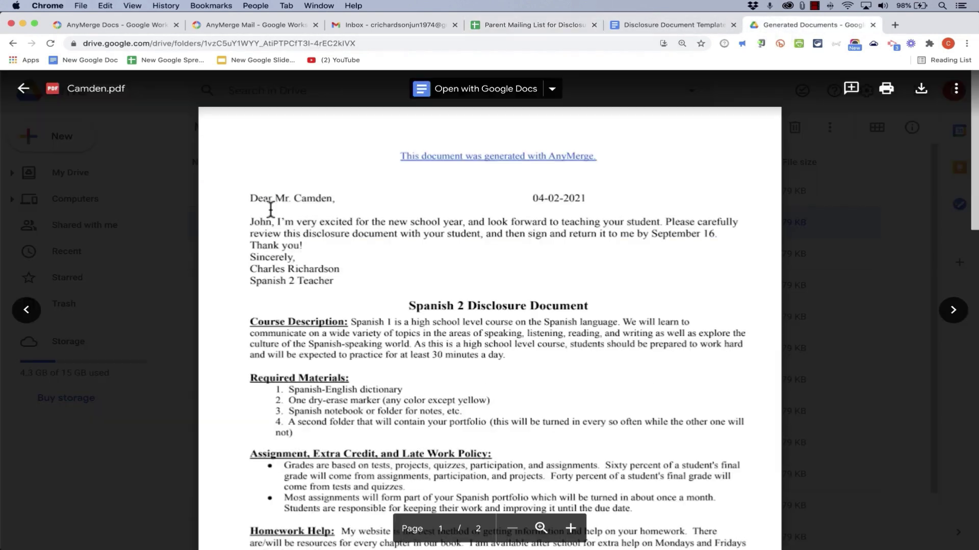
{"action": "left_click_drag", "start_coordinate": [654, 234], "coordinate": [706, 236]}
{"action": "left_click_drag", "start_coordinate": [409, 306], "coordinate": [465, 307]}
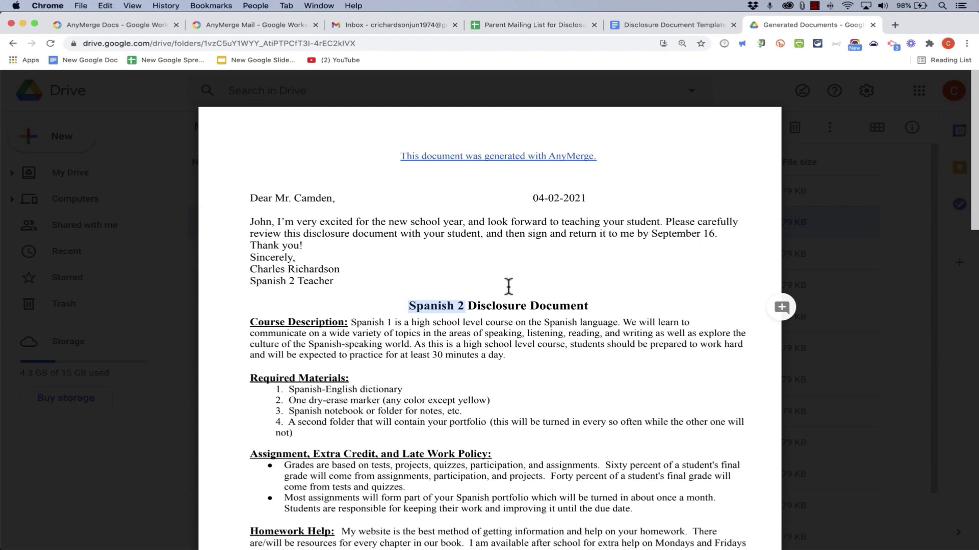
{"action": "key", "text": "Escape"}
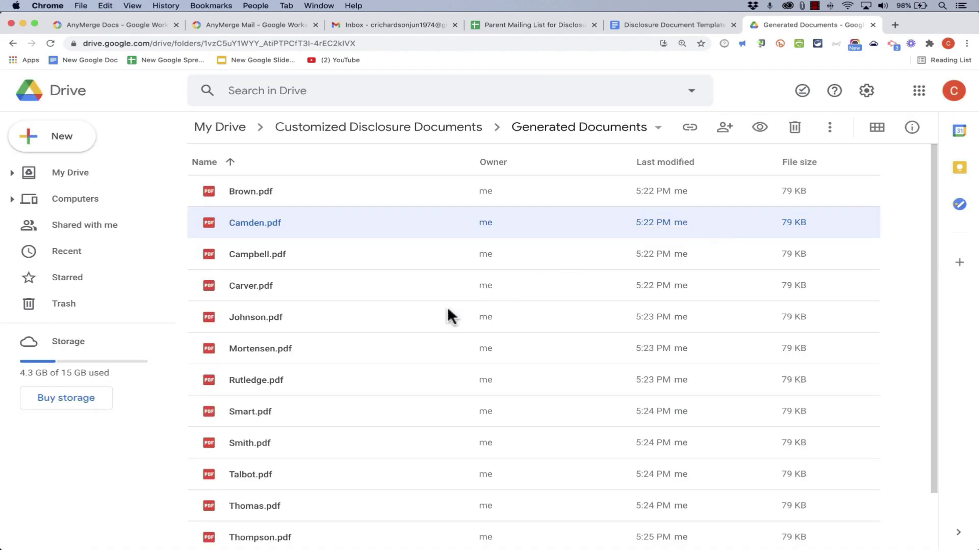
Review the list of generated PDFs in Drive and compare it with the mailing list's Document Created and Document Link columns
{"action": "scroll", "coordinate": [446, 311], "scroll_direction": "down", "scroll_amount": 3}
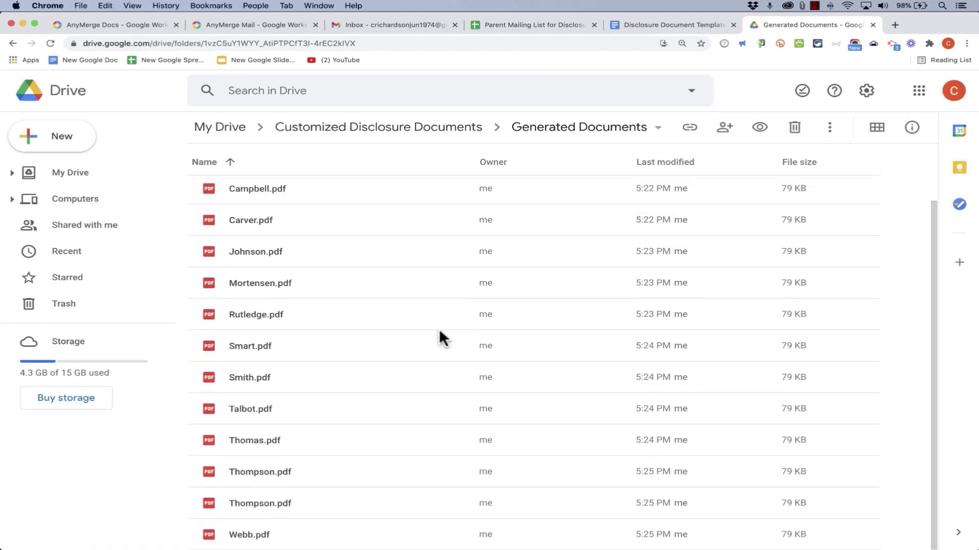
{"action": "scroll", "coordinate": [439, 328], "scroll_direction": "up", "scroll_amount": 3}
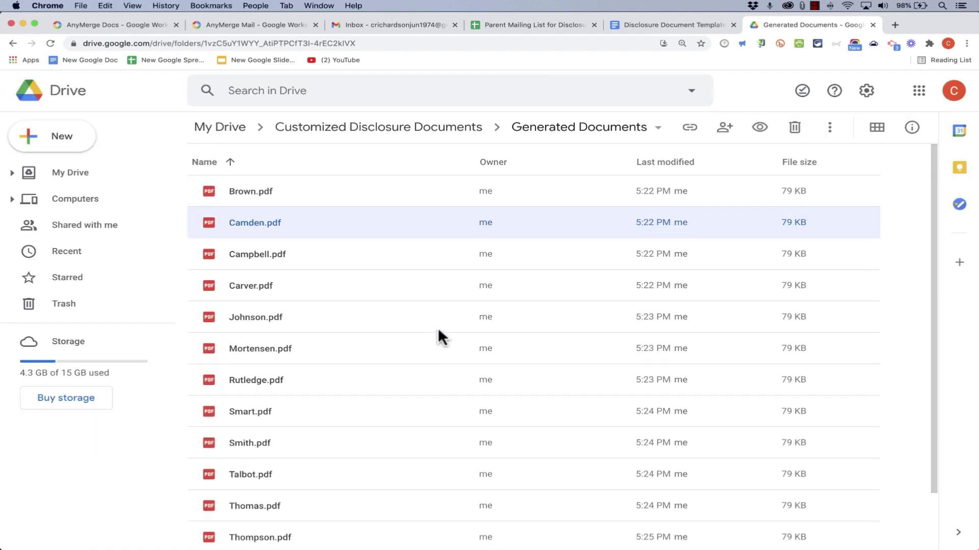
{"action": "left_click", "coordinate": [549, 24]}
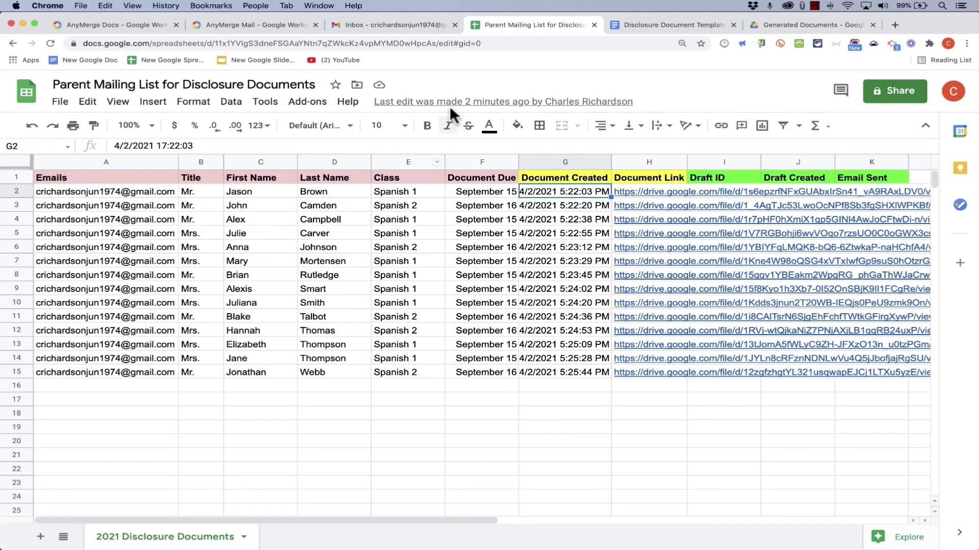
{"action": "left_click", "coordinate": [779, 22]}
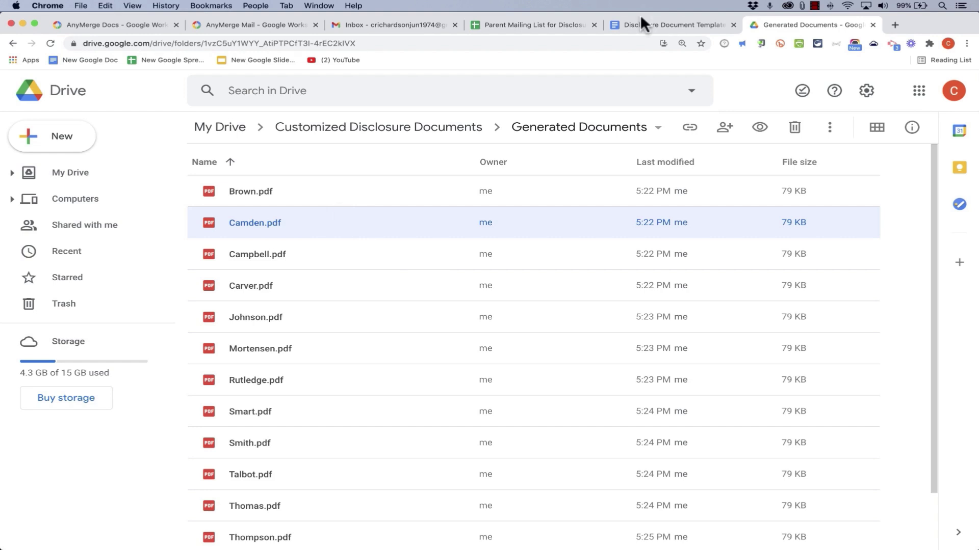
{"action": "left_click", "coordinate": [573, 25]}
{"action": "mouse_move", "coordinate": [660, 194]}
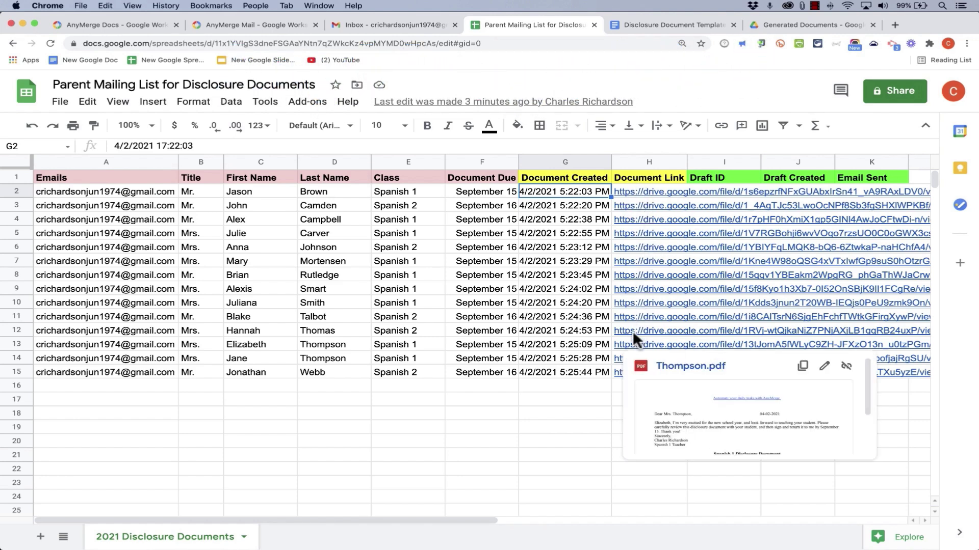
Open the AnyMerge Mail add-on, dismiss its sale offer, and set the active 2021 Disclosure Documents sheet as source in the sheet configuration
{"action": "left_click", "coordinate": [308, 104]}
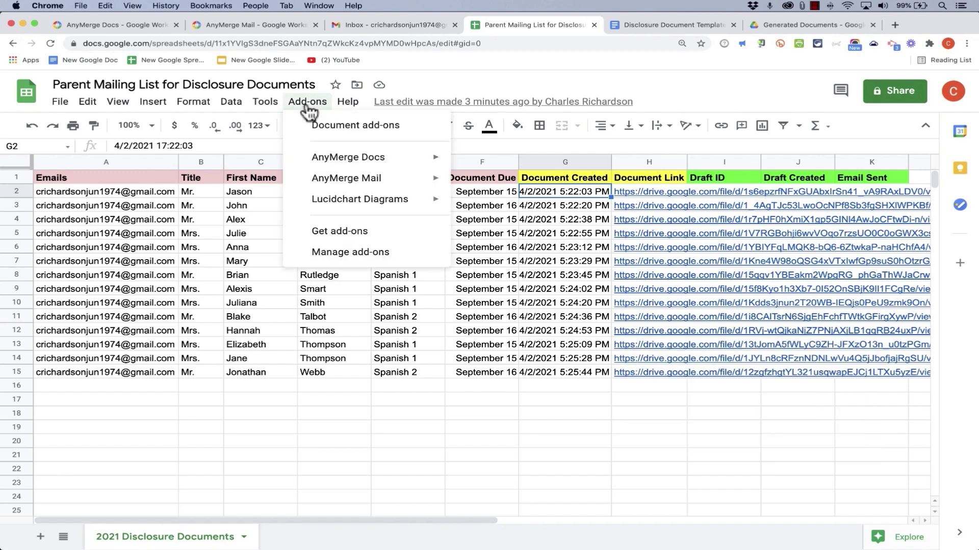
{"action": "mouse_move", "coordinate": [371, 179]}
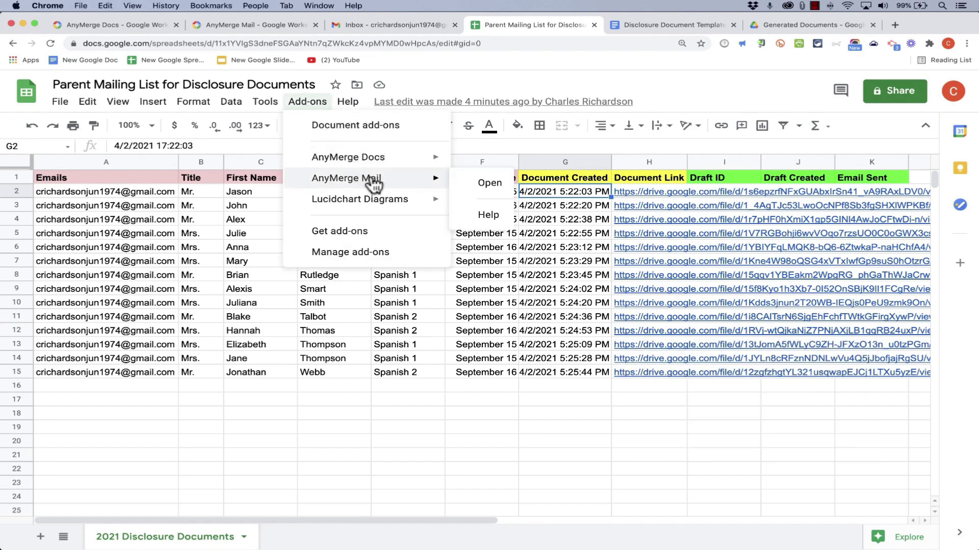
{"action": "left_click", "coordinate": [489, 183]}
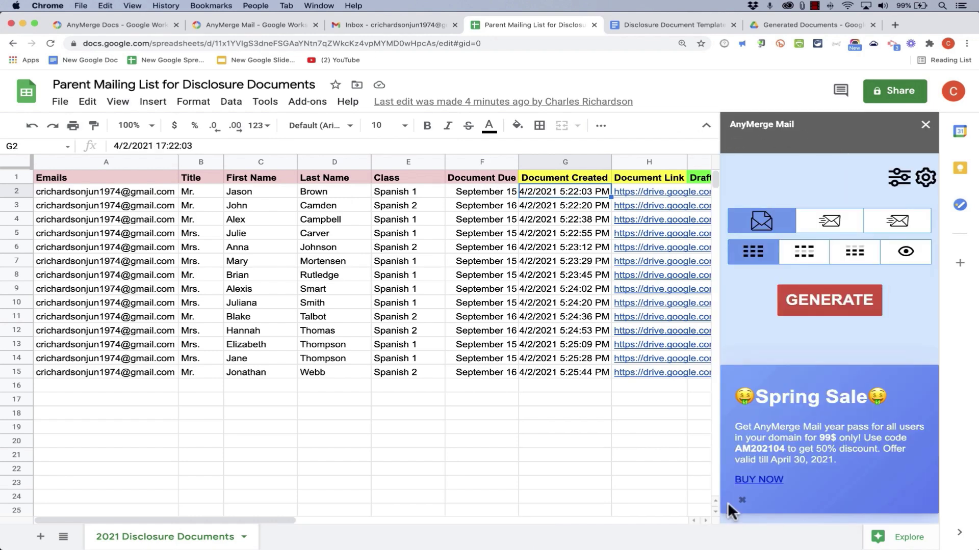
{"action": "left_click", "coordinate": [742, 501]}
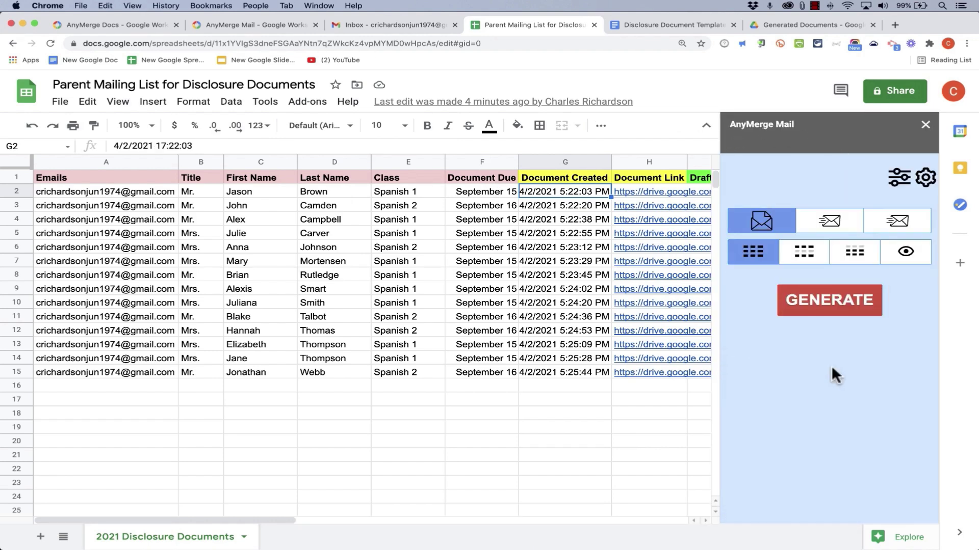
{"action": "left_click", "coordinate": [901, 177]}
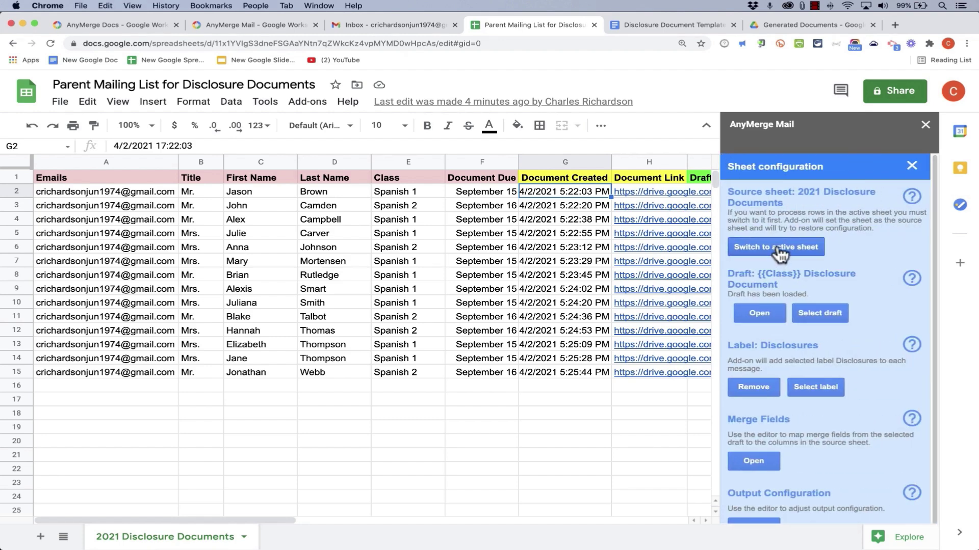
{"action": "left_click", "coordinate": [766, 248]}
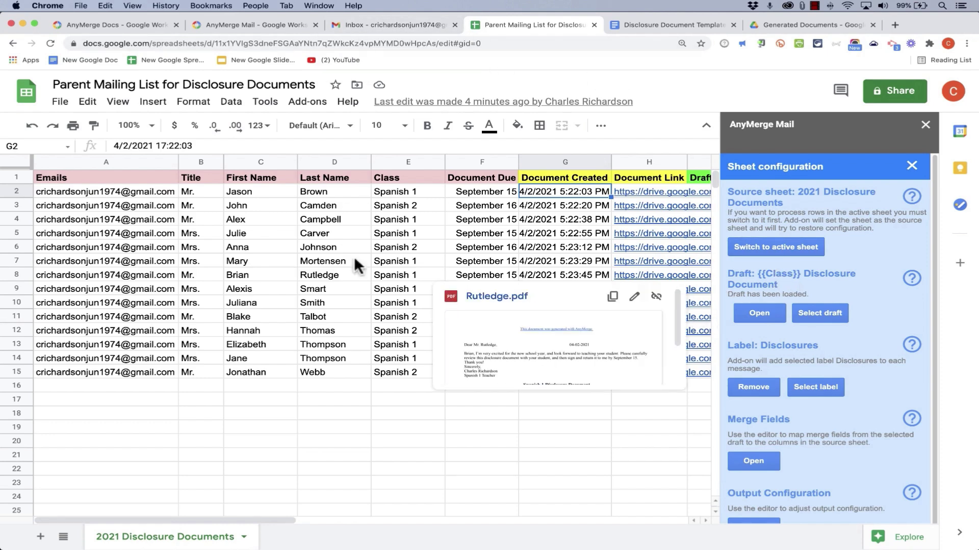
Switch to Gmail and examine the merge fields in the {{Class}} Disclosure Document draft, comparing them with the Disclosure Document Template
{"action": "left_click", "coordinate": [400, 25]}
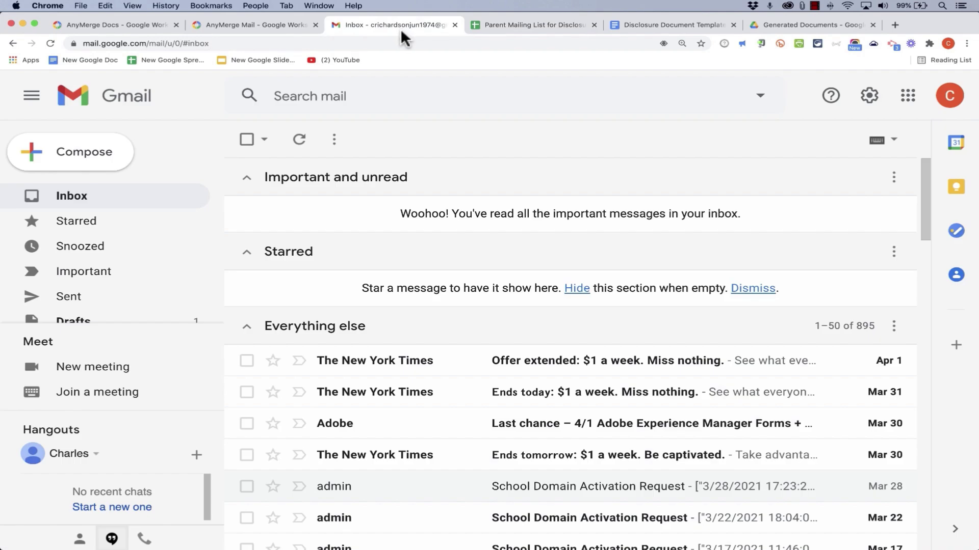
{"action": "left_click", "coordinate": [79, 322]}
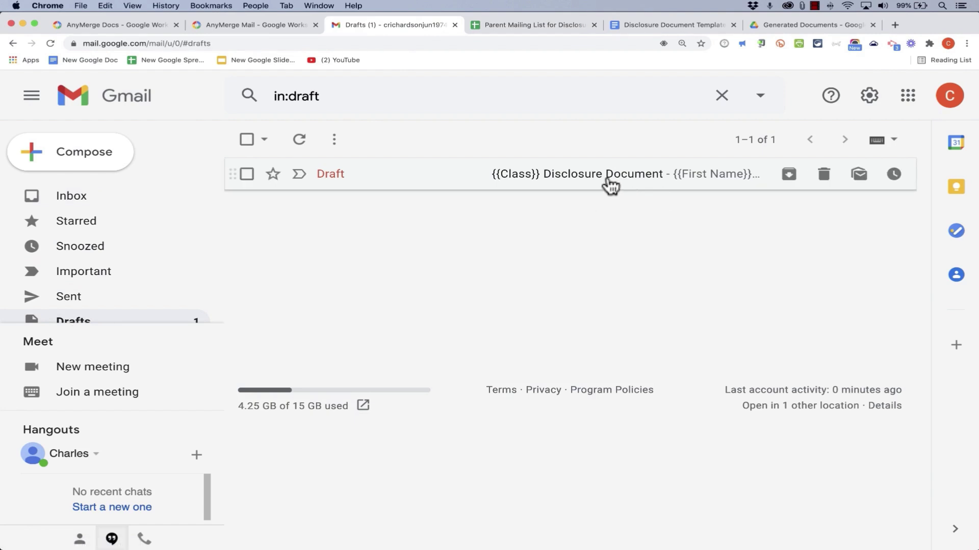
{"action": "left_click", "coordinate": [609, 181]}
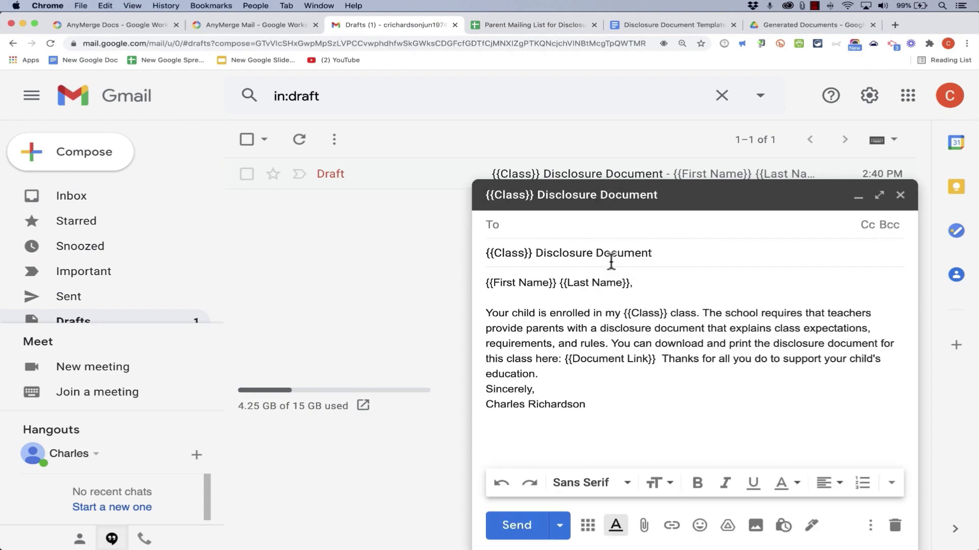
{"action": "left_click", "coordinate": [650, 26]}
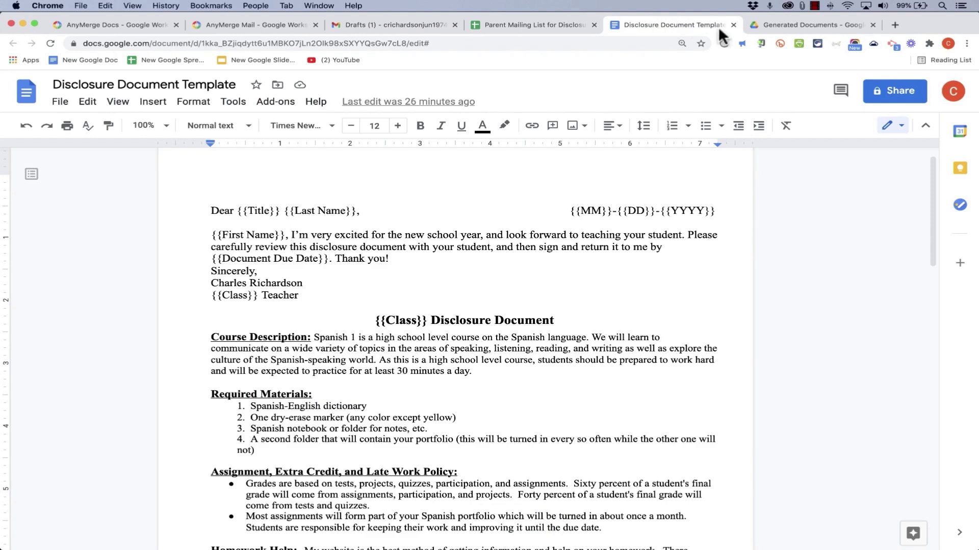
{"action": "left_click", "coordinate": [424, 23]}
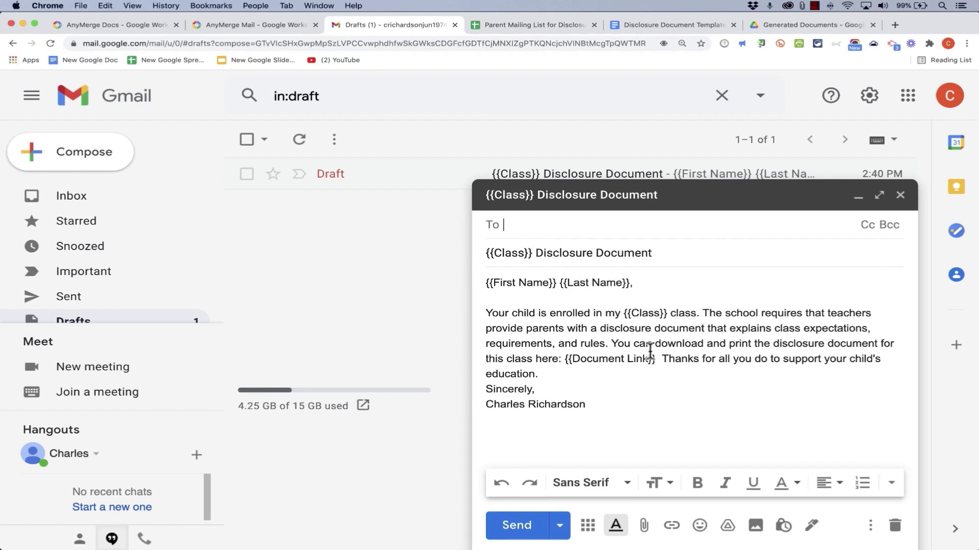
{"action": "left_click", "coordinate": [514, 25]}
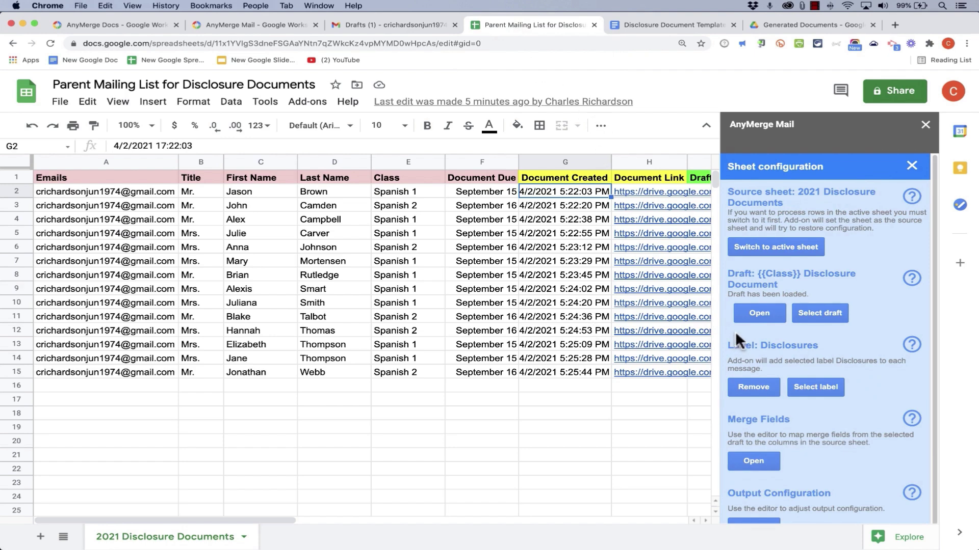
{"action": "left_click", "coordinate": [409, 31]}
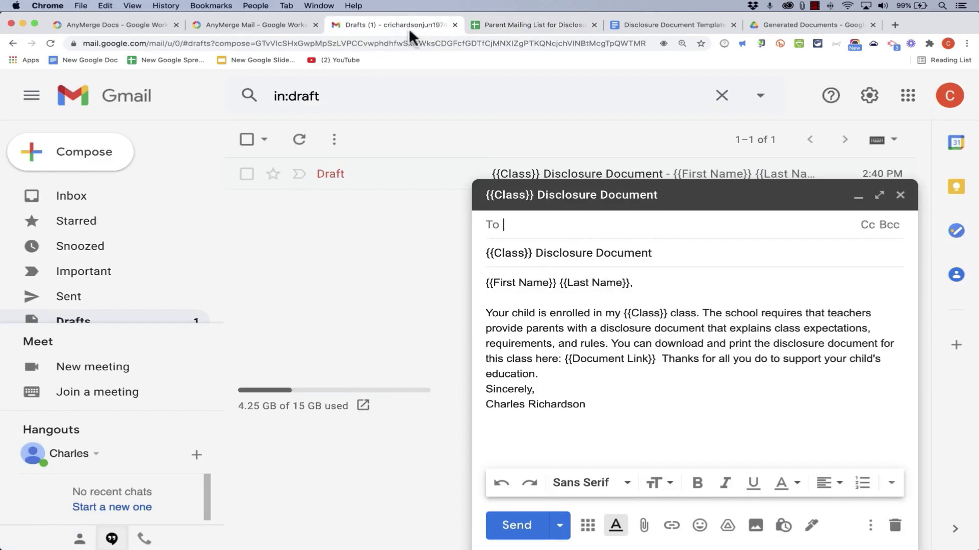
{"action": "left_click", "coordinate": [91, 155]}
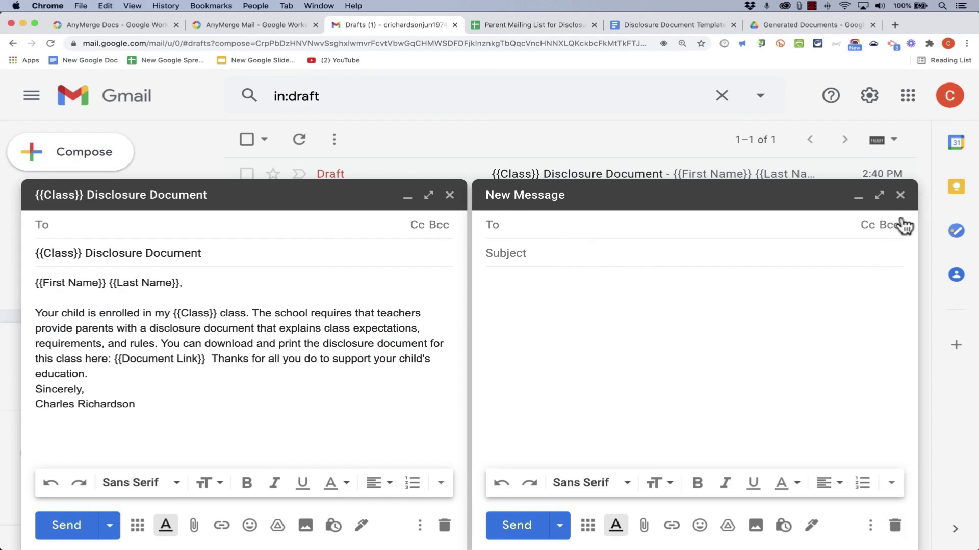
{"action": "left_click", "coordinate": [900, 195]}
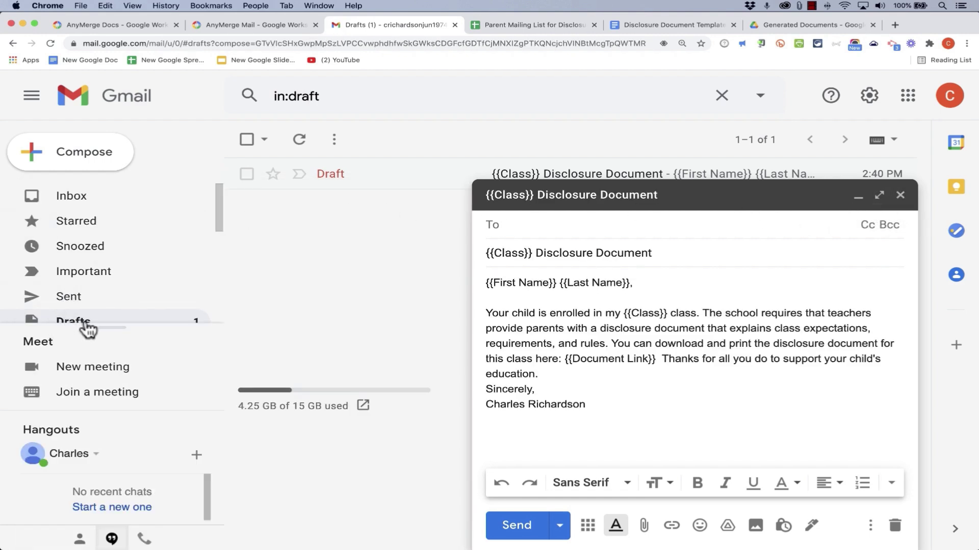
{"action": "left_click", "coordinate": [900, 195]}
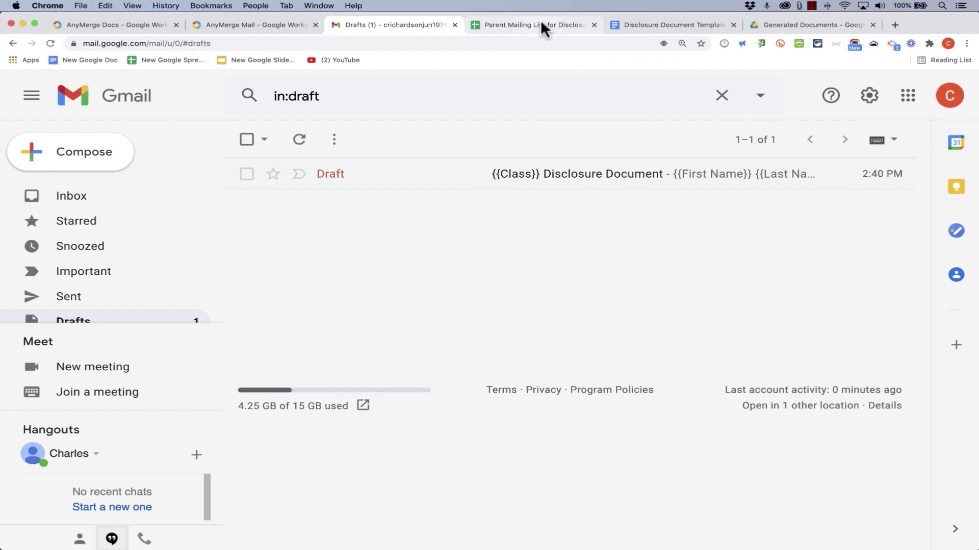
Return to the mailing list spreadsheet and select {{Class}} Disclosure Document as the AnyMerge Mail draft
{"action": "left_click", "coordinate": [526, 25]}
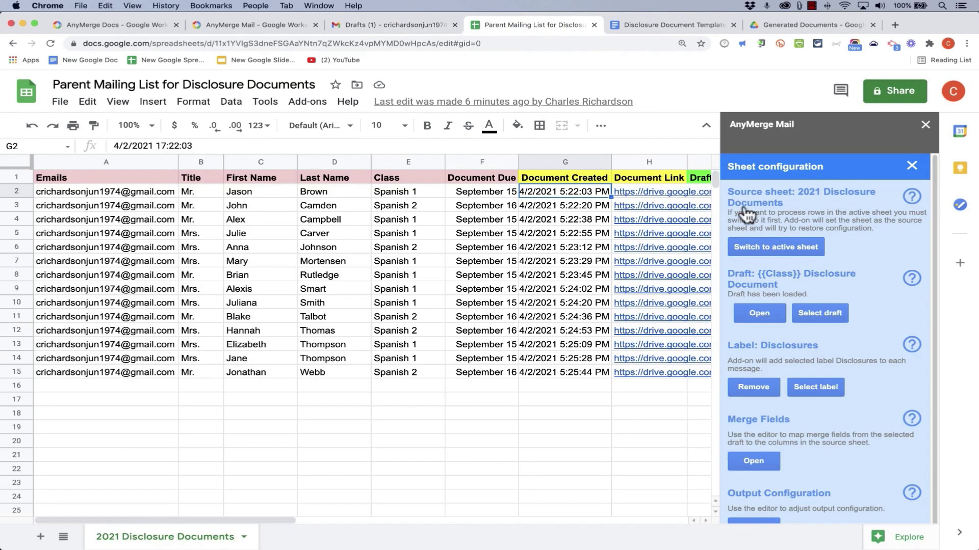
{"action": "left_click", "coordinate": [821, 314]}
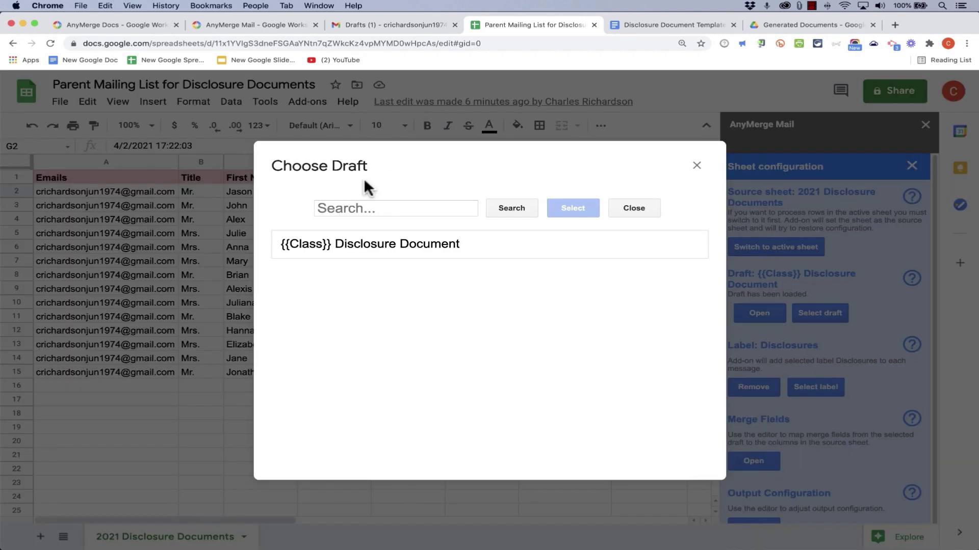
{"action": "left_click", "coordinate": [390, 244]}
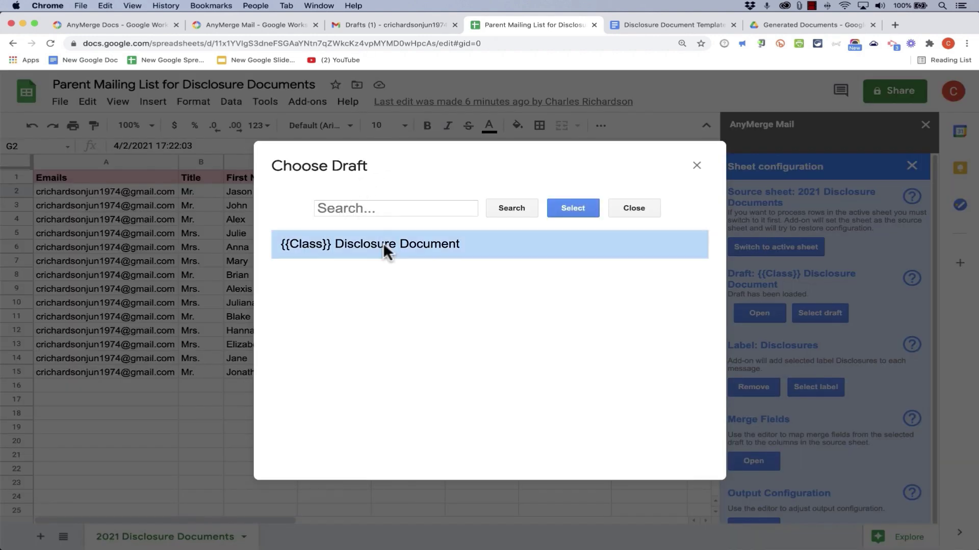
{"action": "left_click", "coordinate": [567, 208]}
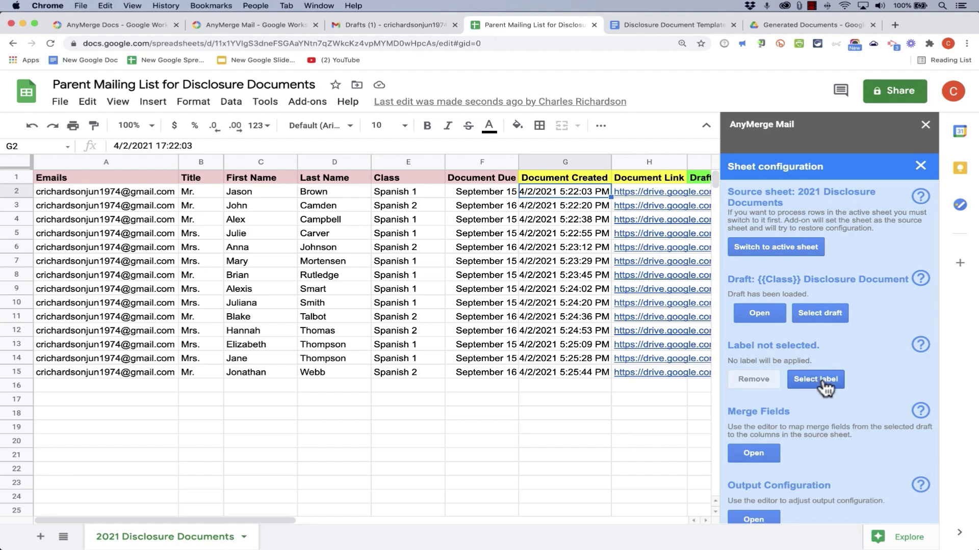
Select Disclosures as the label that AnyMerge Mail applies to each message
{"action": "left_click", "coordinate": [820, 387]}
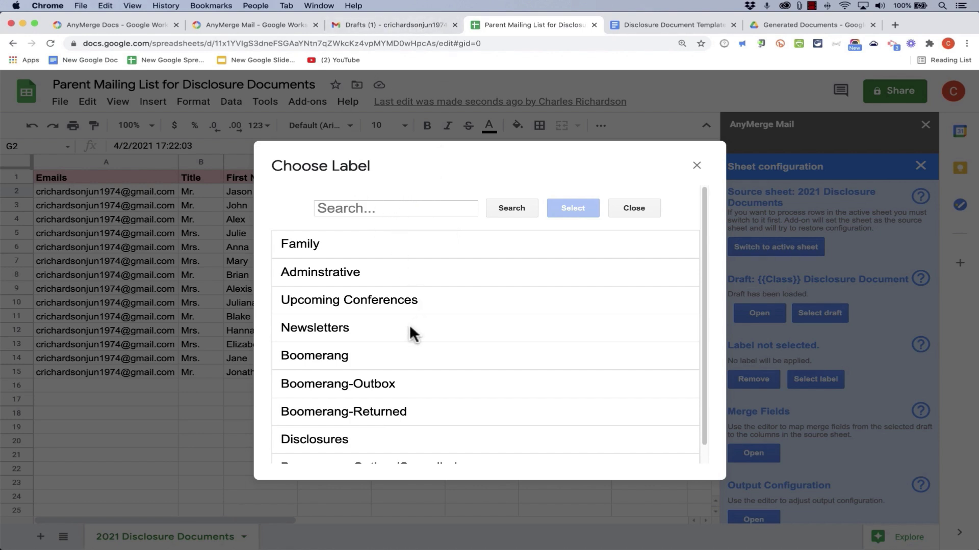
{"action": "scroll", "coordinate": [413, 334], "scroll_direction": "down", "scroll_amount": 1}
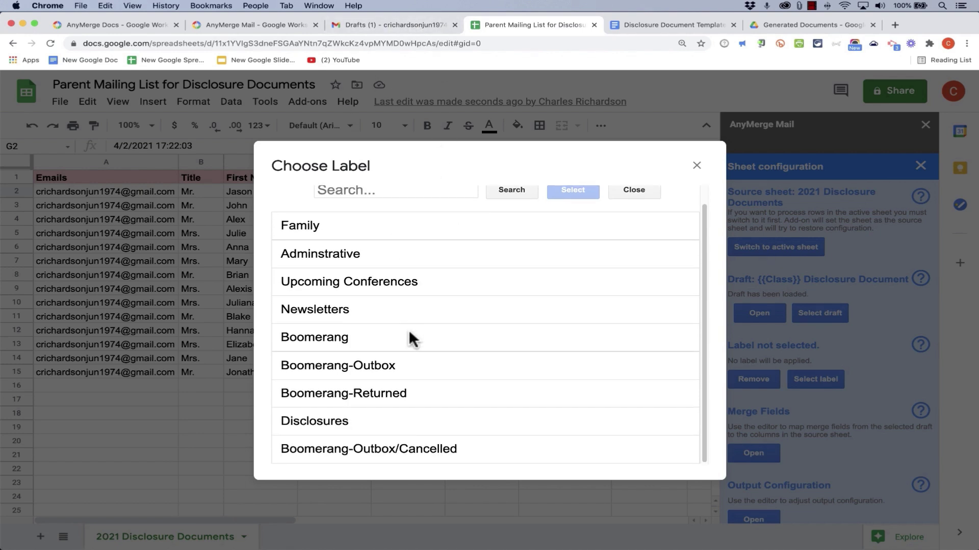
{"action": "left_click", "coordinate": [326, 426]}
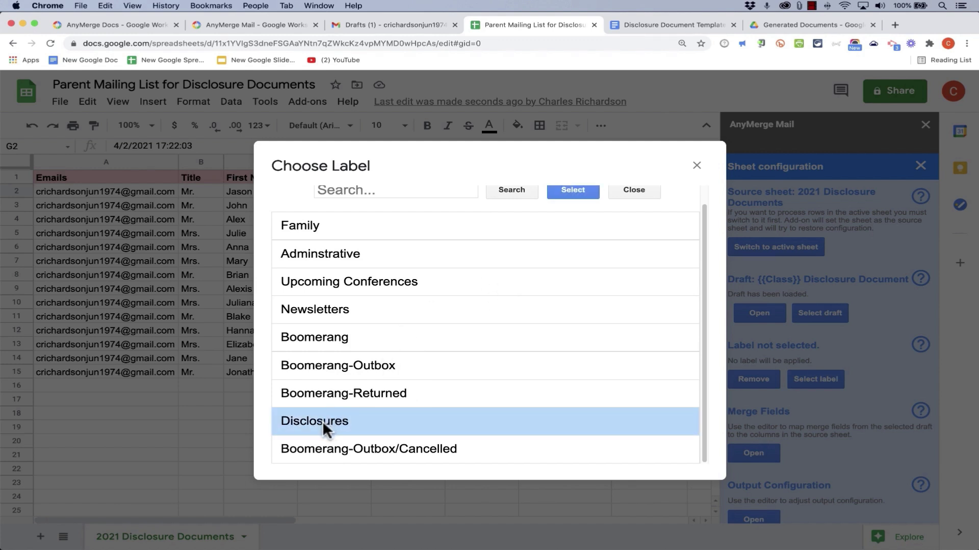
{"action": "left_click", "coordinate": [571, 192]}
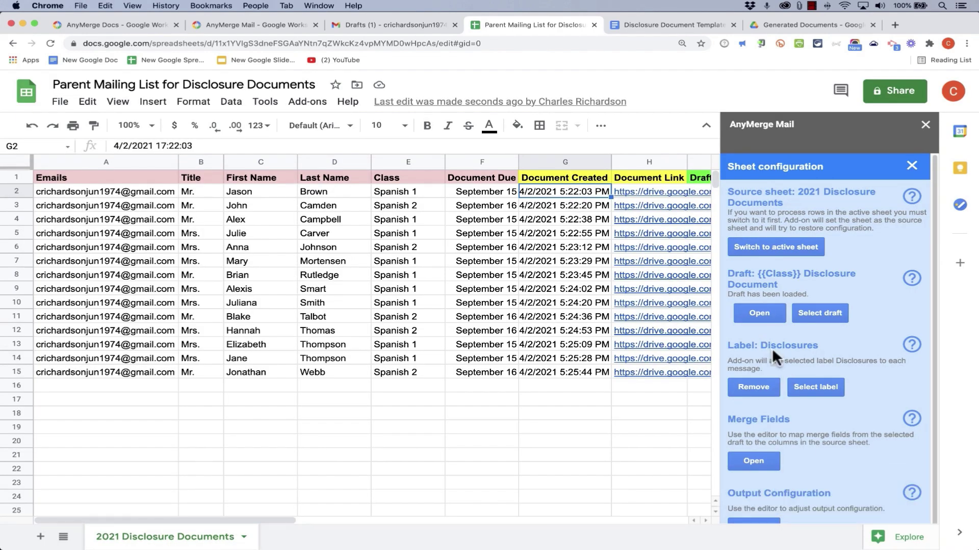
Open the merge field mapping editor and check its tags against the {{Class}} Disclosure Document draft in Gmail
{"action": "left_click", "coordinate": [752, 461]}
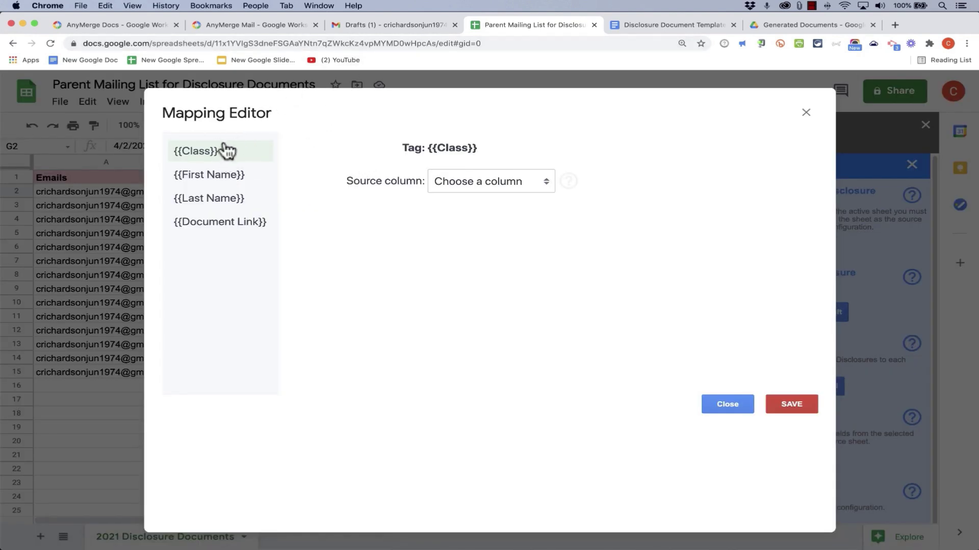
{"action": "left_click", "coordinate": [390, 24]}
{"action": "left_click", "coordinate": [569, 176]}
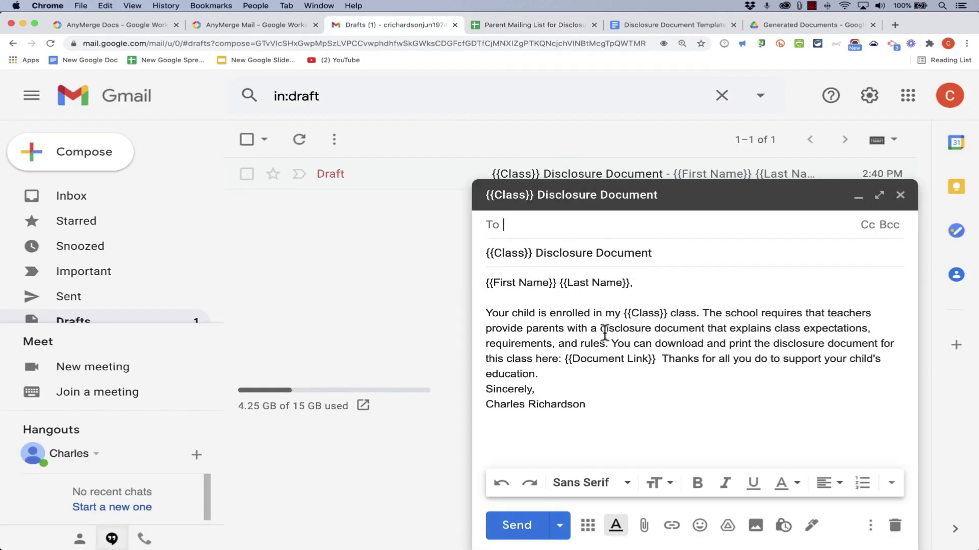
{"action": "key", "text": "ctrl+Tab"}
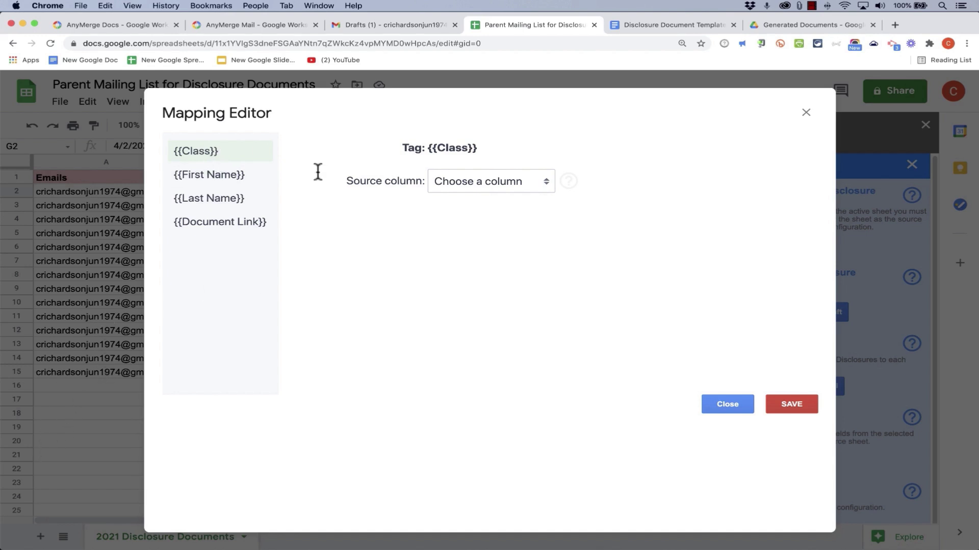
Map the {{Class}}, {{First Name}} and {{Last Name}} tags to the Class, First Name and Last Name columns
{"action": "left_click", "coordinate": [476, 181]}
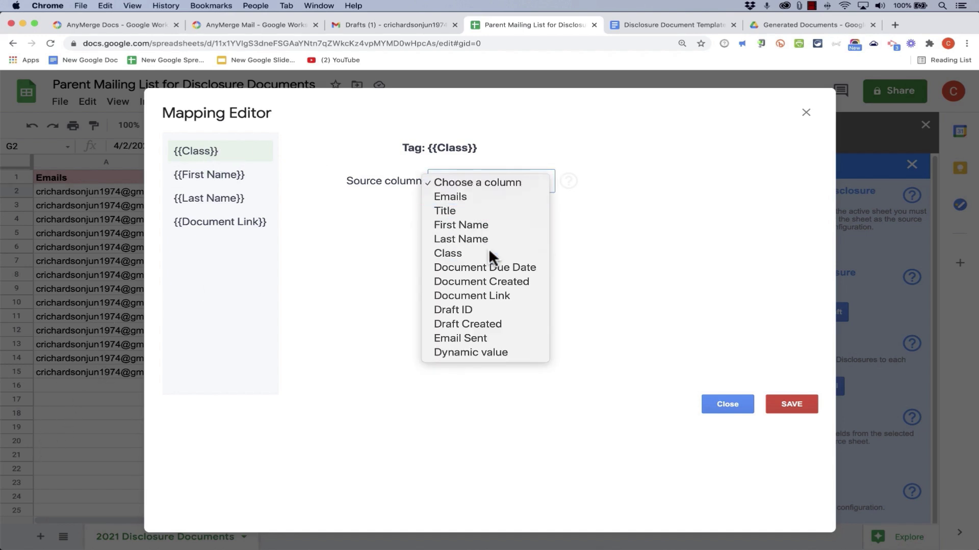
{"action": "left_click", "coordinate": [482, 253]}
{"action": "left_click", "coordinate": [228, 178]}
{"action": "left_click", "coordinate": [470, 182]}
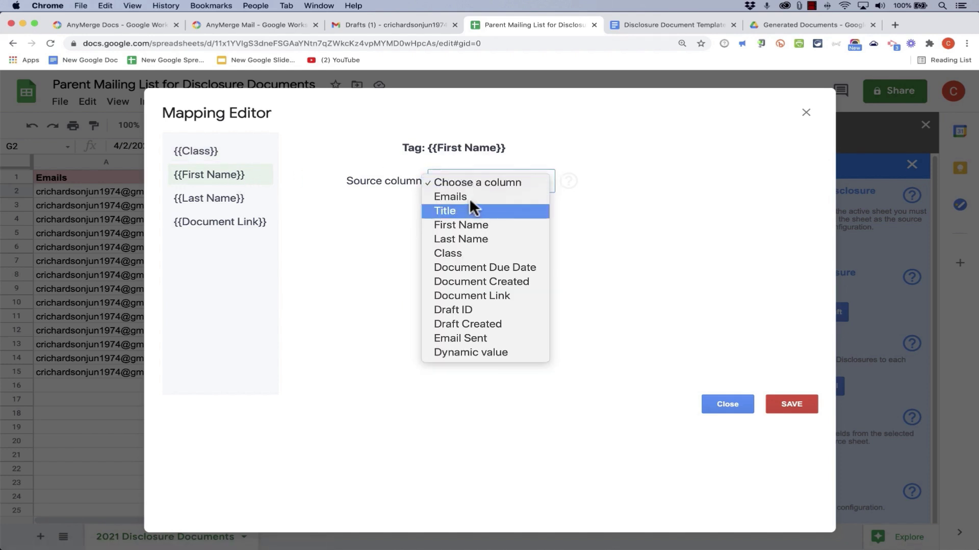
{"action": "left_click", "coordinate": [477, 223]}
{"action": "left_click", "coordinate": [242, 197]}
{"action": "left_click", "coordinate": [479, 181]}
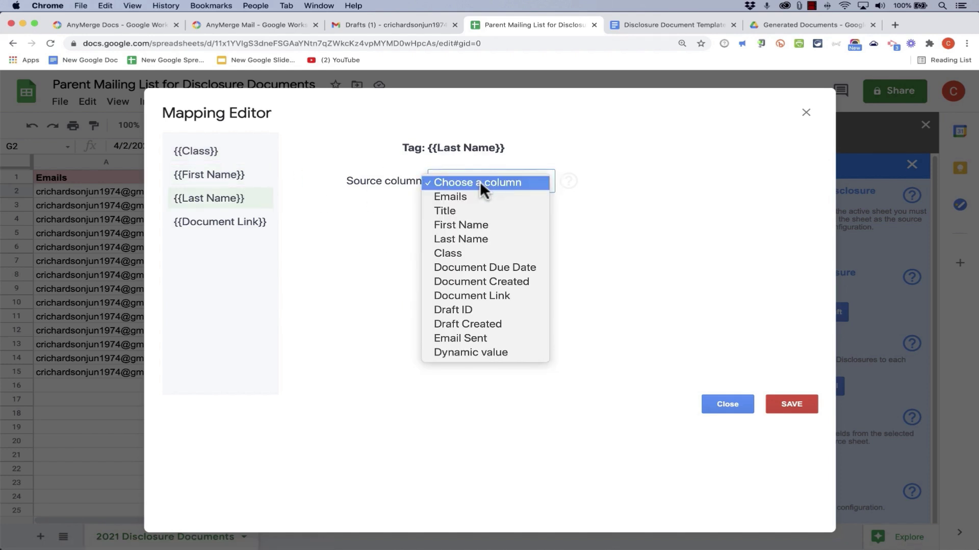
{"action": "left_click", "coordinate": [482, 238]}
Map the {{Document Link}} tag to the Document Link source column
{"action": "left_click", "coordinate": [232, 225]}
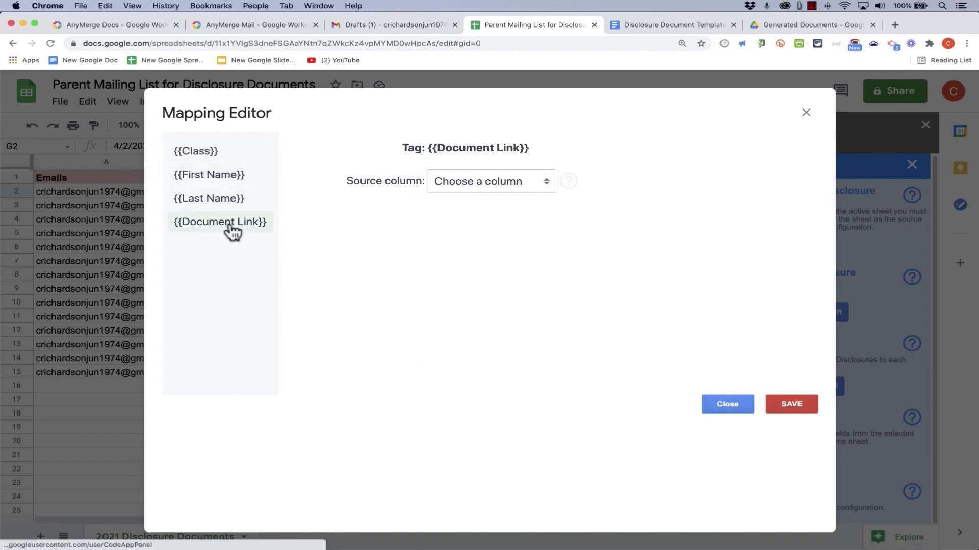
{"action": "left_click", "coordinate": [504, 183]}
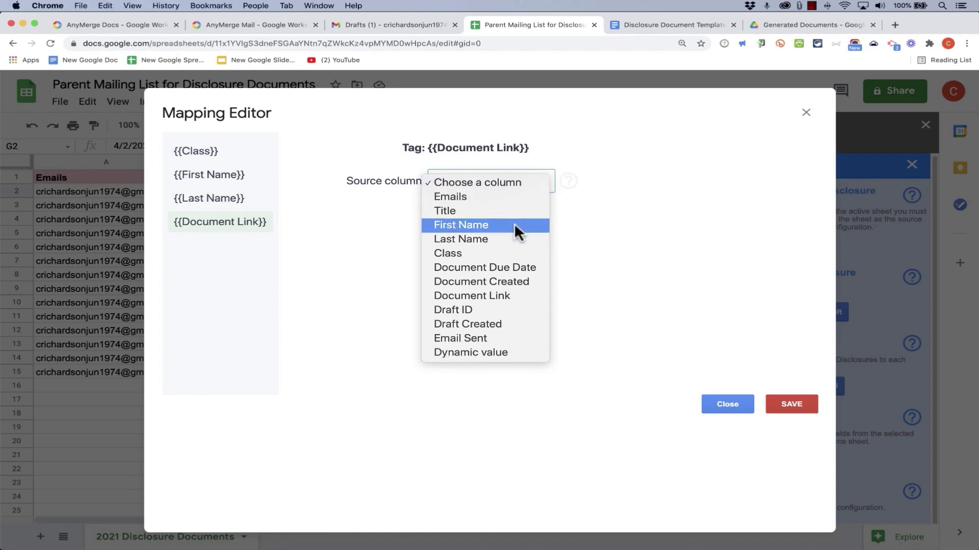
{"action": "left_click", "coordinate": [532, 296]}
Try merging the {{Document Link}} tag as Text, and set it back to Link
{"action": "left_click", "coordinate": [507, 224]}
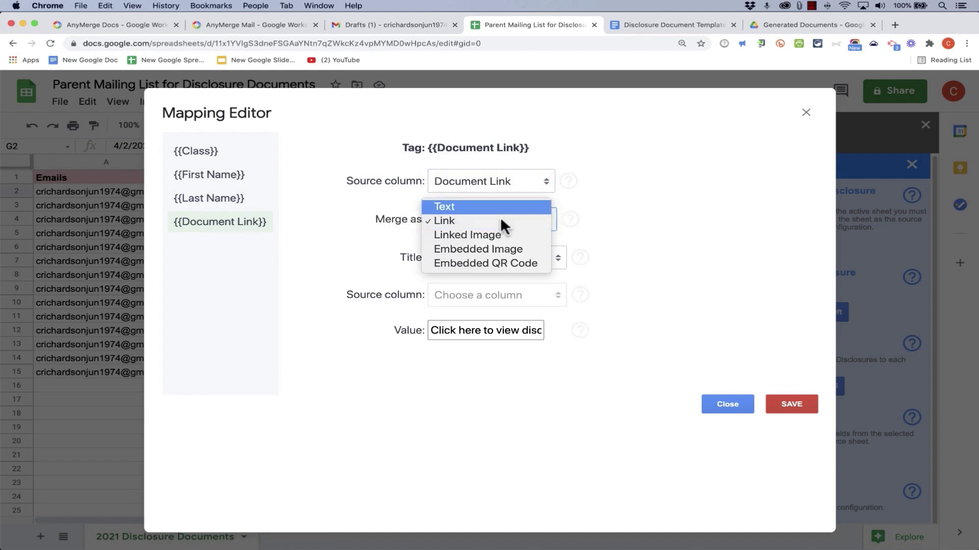
{"action": "left_click", "coordinate": [502, 209]}
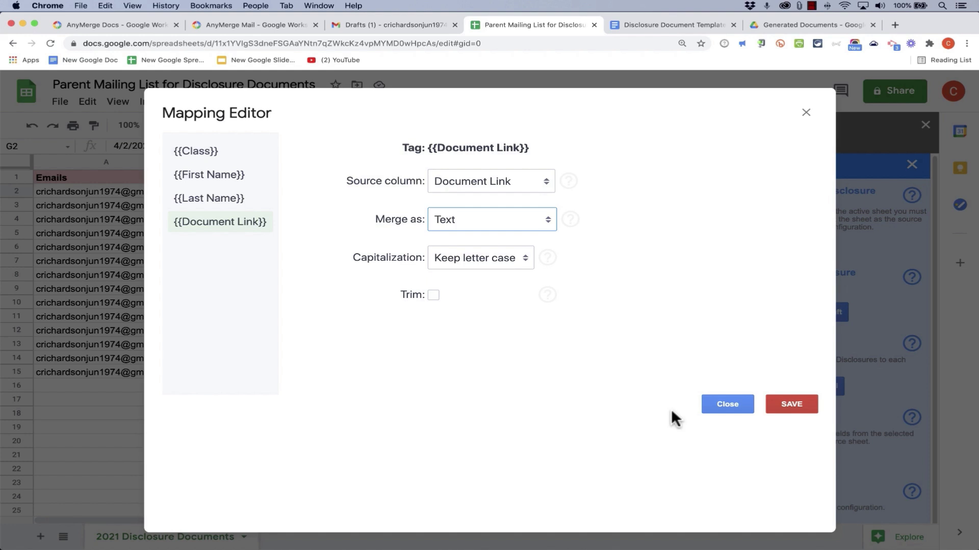
{"action": "left_click", "coordinate": [517, 222]}
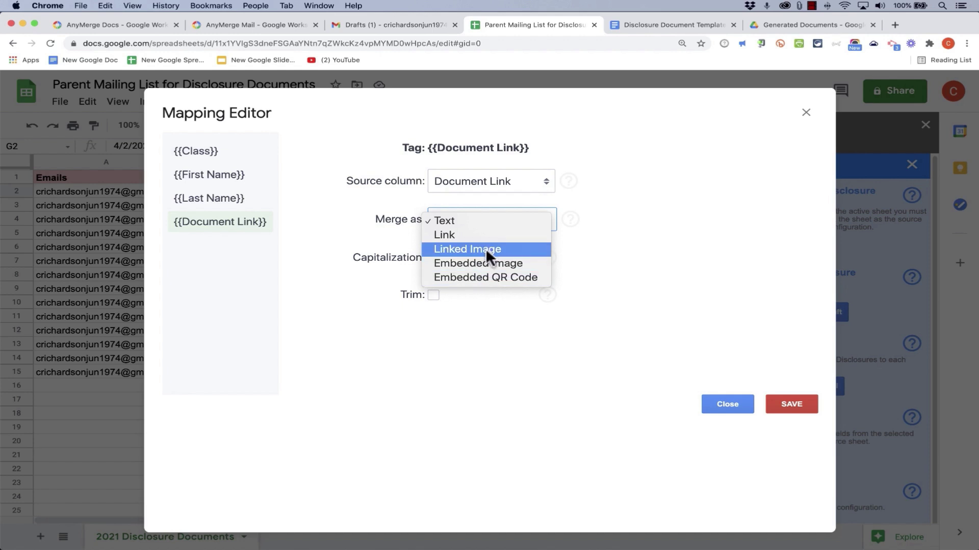
{"action": "left_click", "coordinate": [490, 236]}
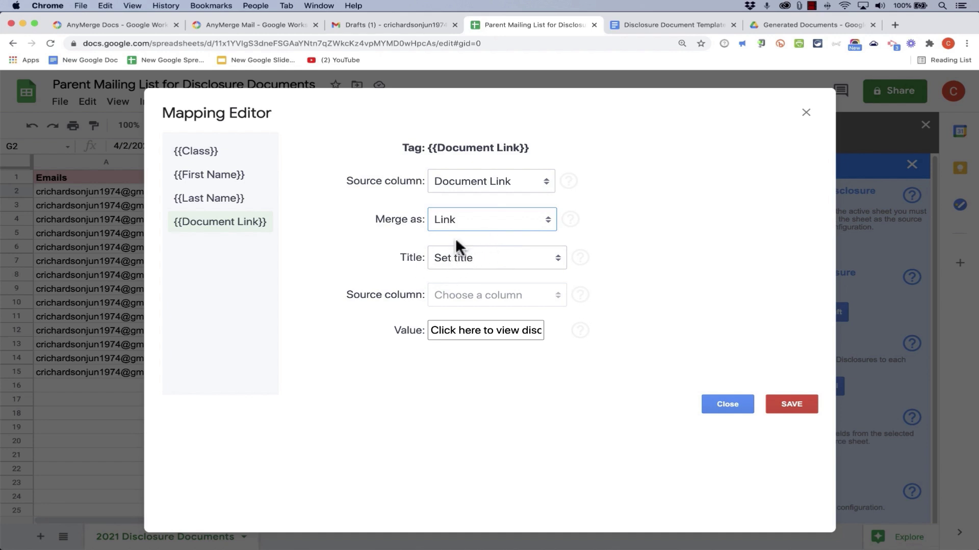
Try Use link as title and Get title from a column for the document link's title, and return it to Set title
{"action": "left_click_drag", "start_coordinate": [399, 255], "coordinate": [435, 253]}
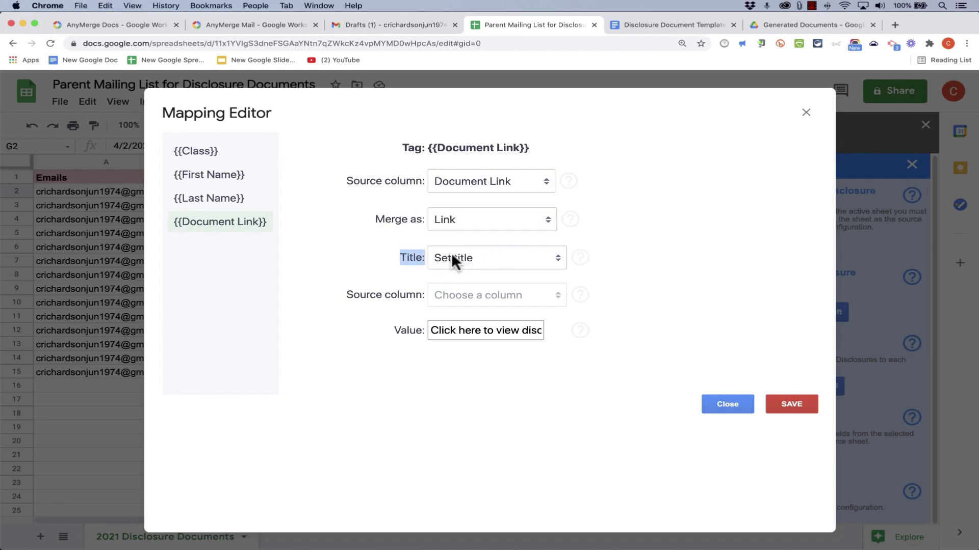
{"action": "left_click", "coordinate": [461, 253]}
{"action": "left_click", "coordinate": [458, 228]}
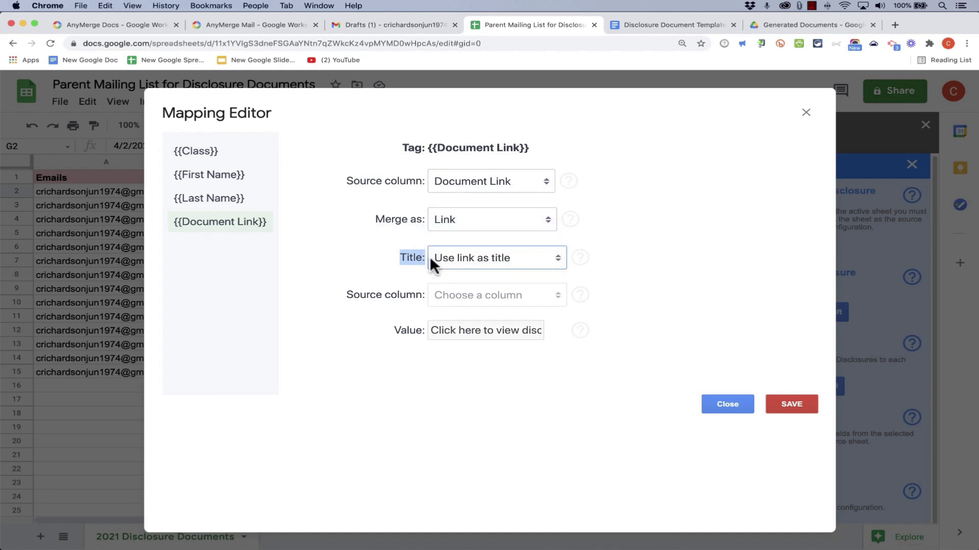
{"action": "left_click", "coordinate": [482, 258]}
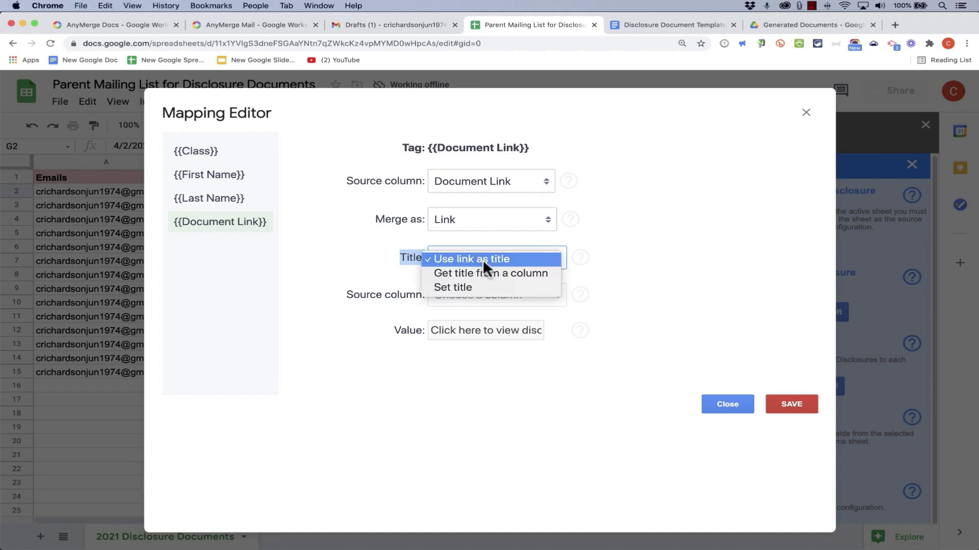
{"action": "left_click", "coordinate": [483, 259]}
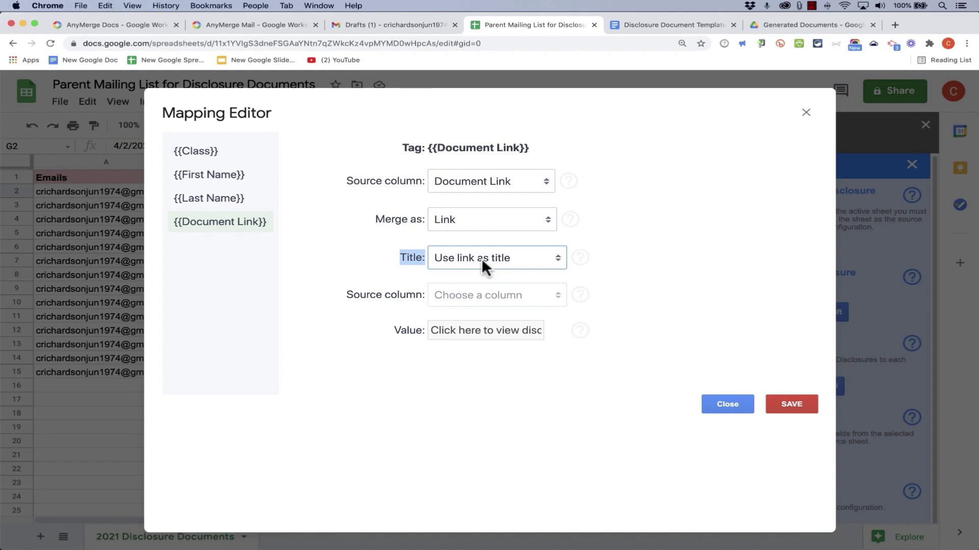
{"action": "left_click", "coordinate": [482, 257]}
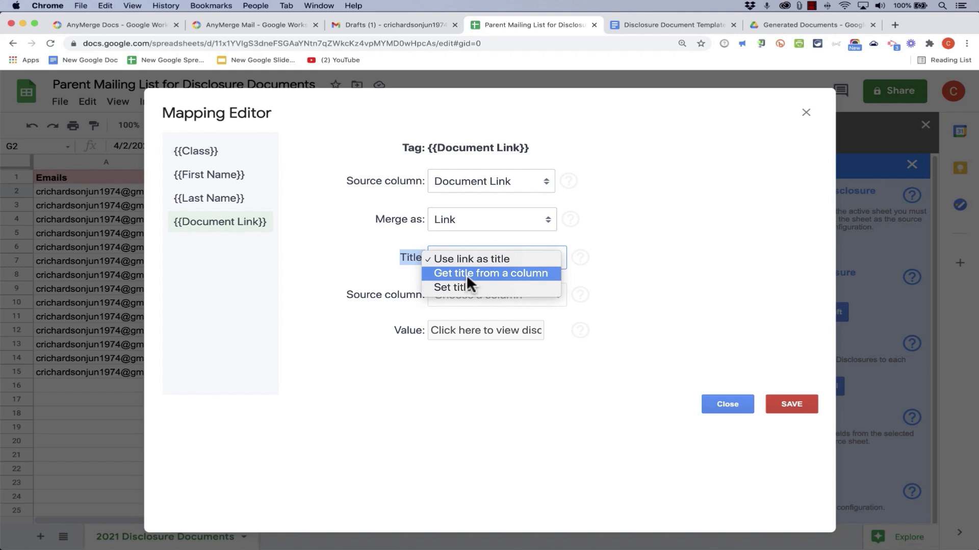
{"action": "left_click", "coordinate": [468, 275]}
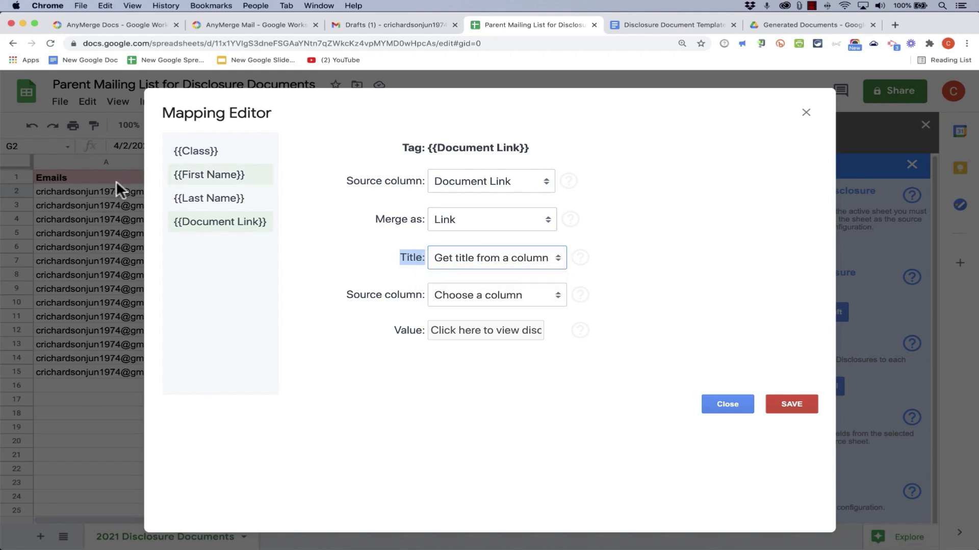
{"action": "left_click", "coordinate": [528, 261]}
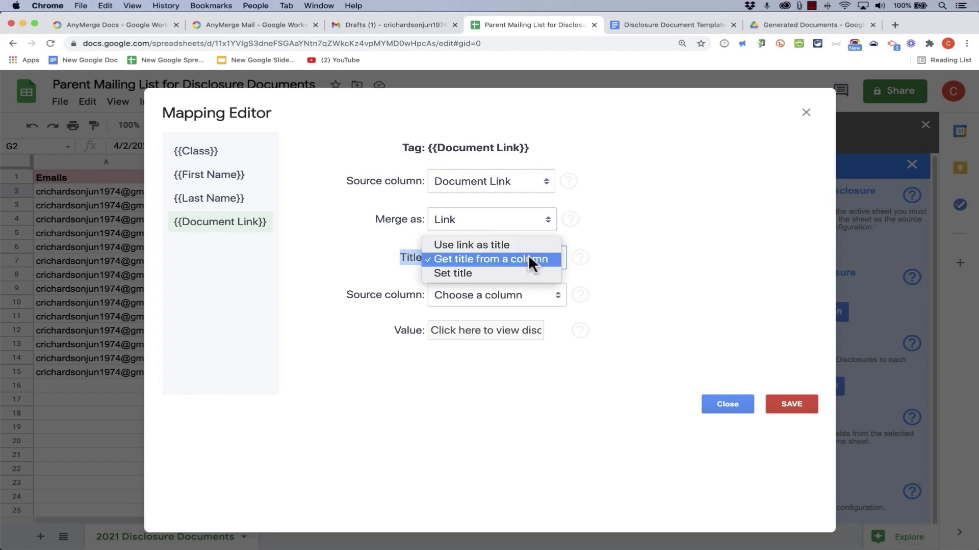
{"action": "left_click", "coordinate": [488, 265]}
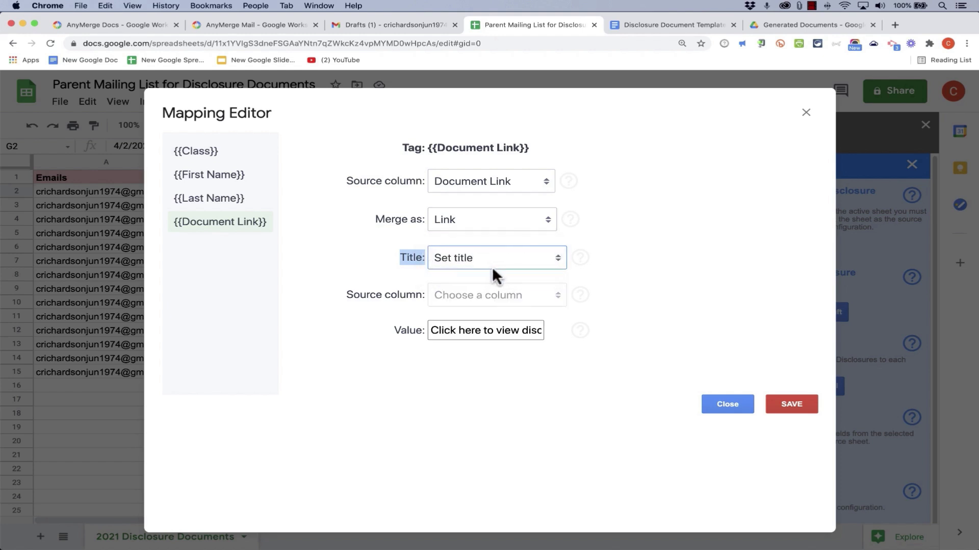
Check the title text set for the document link and save the merge field mapping
{"action": "left_click", "coordinate": [465, 329]}
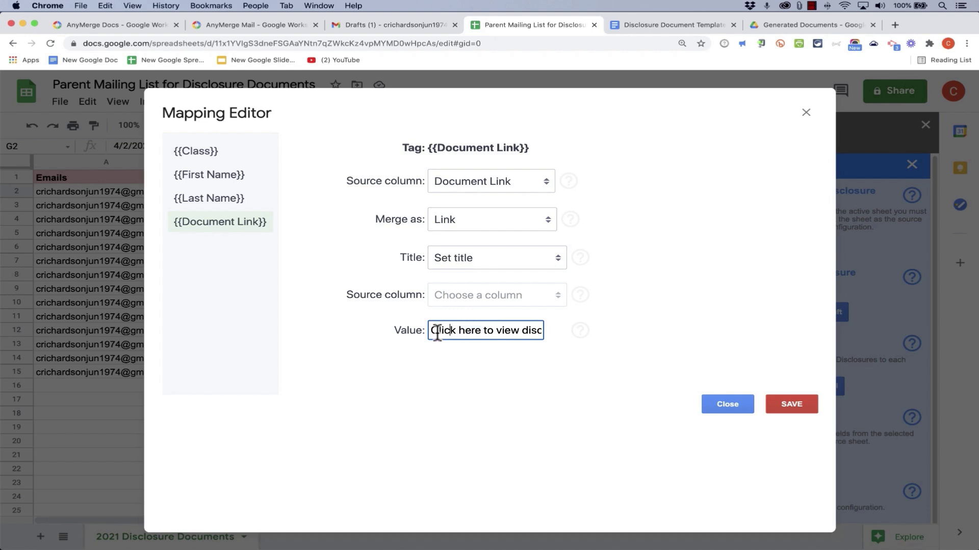
{"action": "left_click_drag", "start_coordinate": [430, 332], "coordinate": [557, 328]}
{"action": "left_click_drag", "start_coordinate": [484, 331], "coordinate": [562, 331]}
{"action": "left_click", "coordinate": [505, 364]}
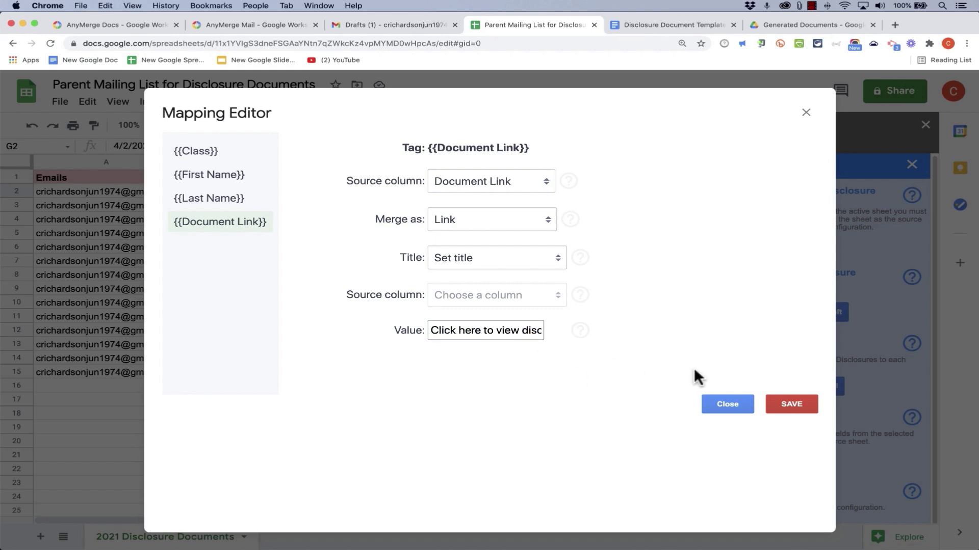
{"action": "left_click", "coordinate": [783, 402]}
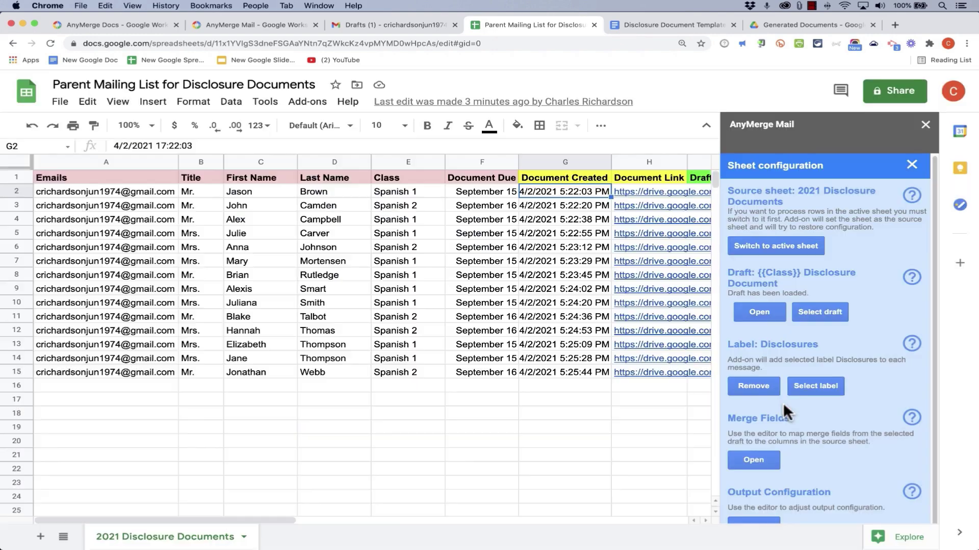
Open the output configuration editor and set Emails as the recipients column
{"action": "left_click", "coordinate": [764, 523]}
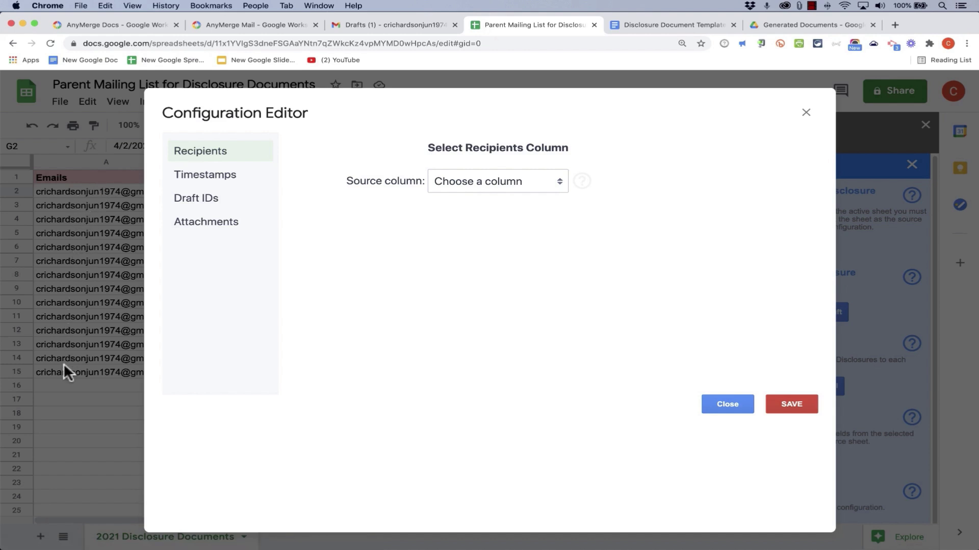
{"action": "left_click", "coordinate": [455, 181]}
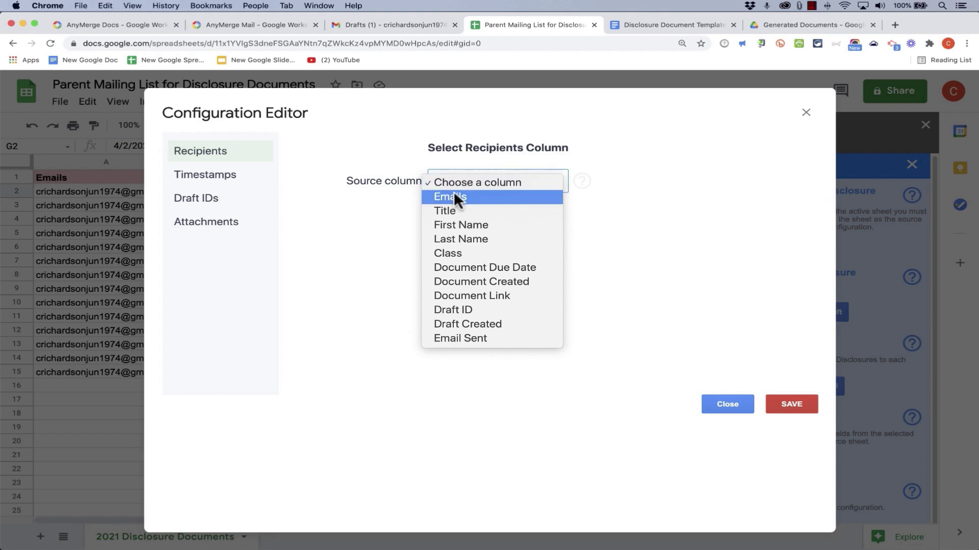
{"action": "left_click", "coordinate": [452, 195]}
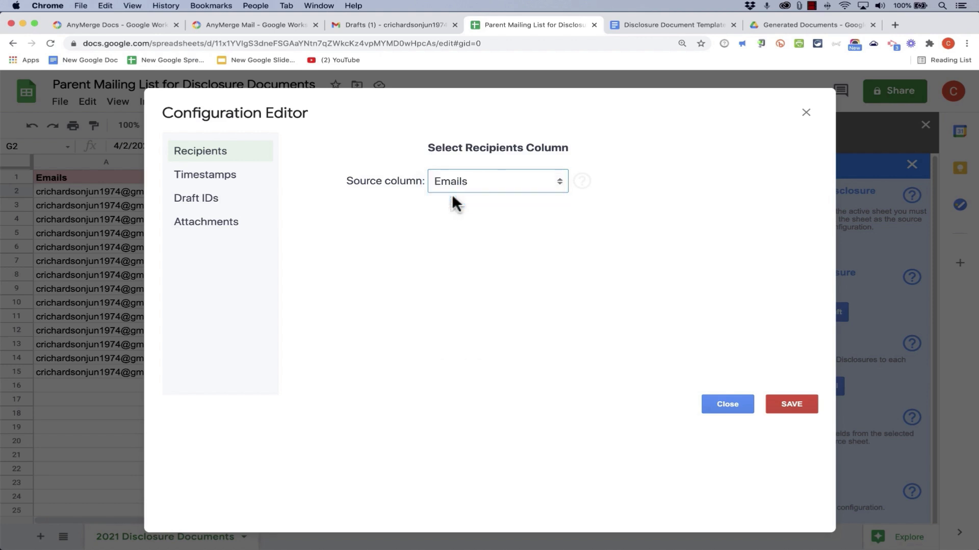
Set the draft created timestamp to the Draft Created column and keep Email Sent for the draft sent timestamp
{"action": "left_click", "coordinate": [227, 179]}
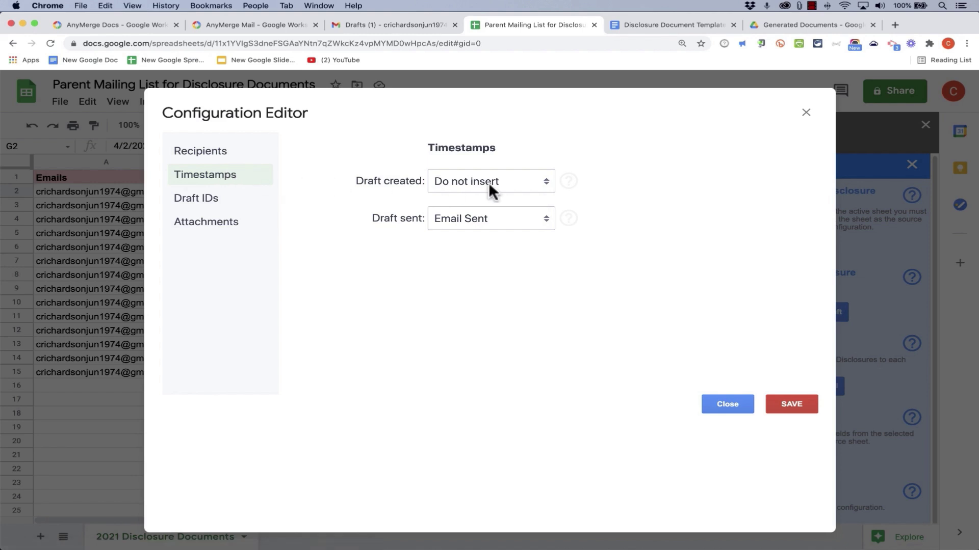
{"action": "left_click", "coordinate": [463, 182]}
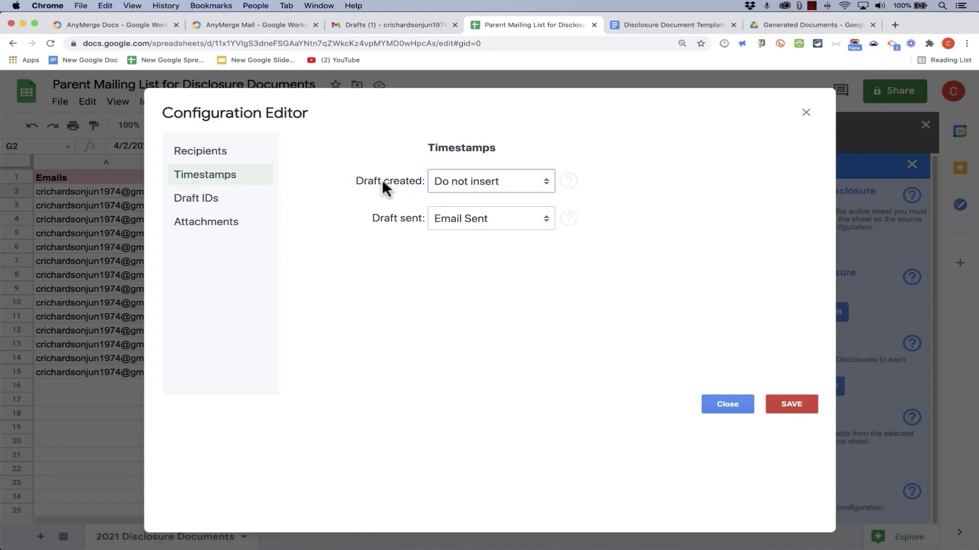
{"action": "left_click", "coordinate": [465, 181]}
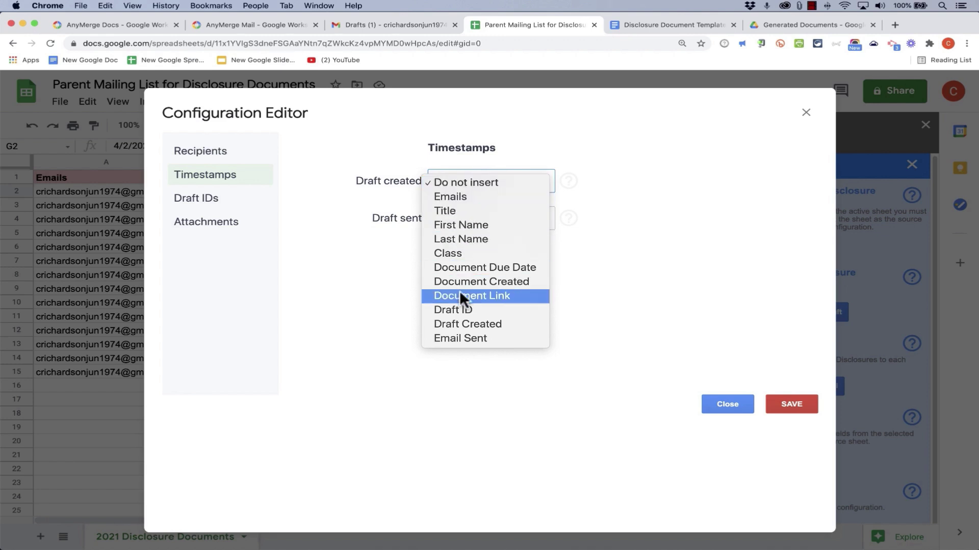
{"action": "left_click", "coordinate": [460, 325]}
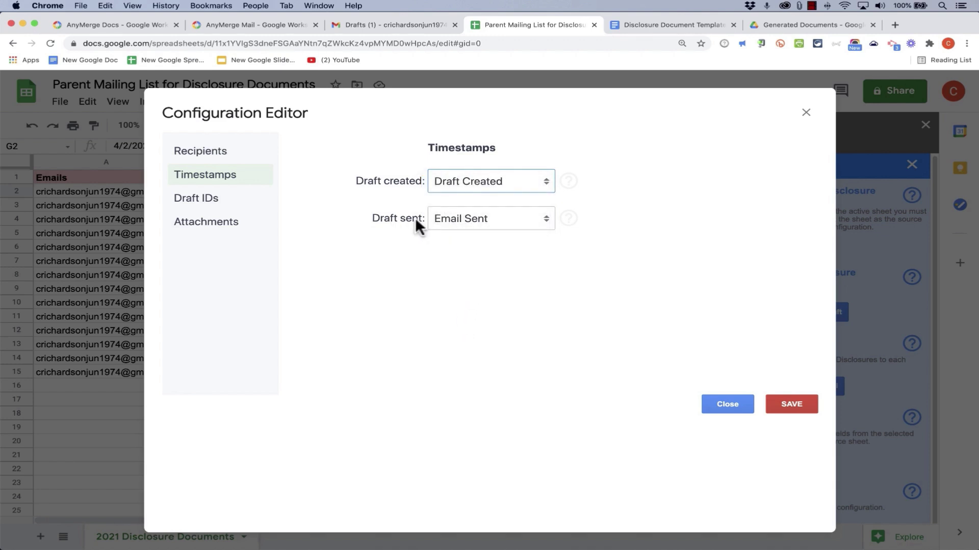
{"action": "left_click", "coordinate": [468, 219]}
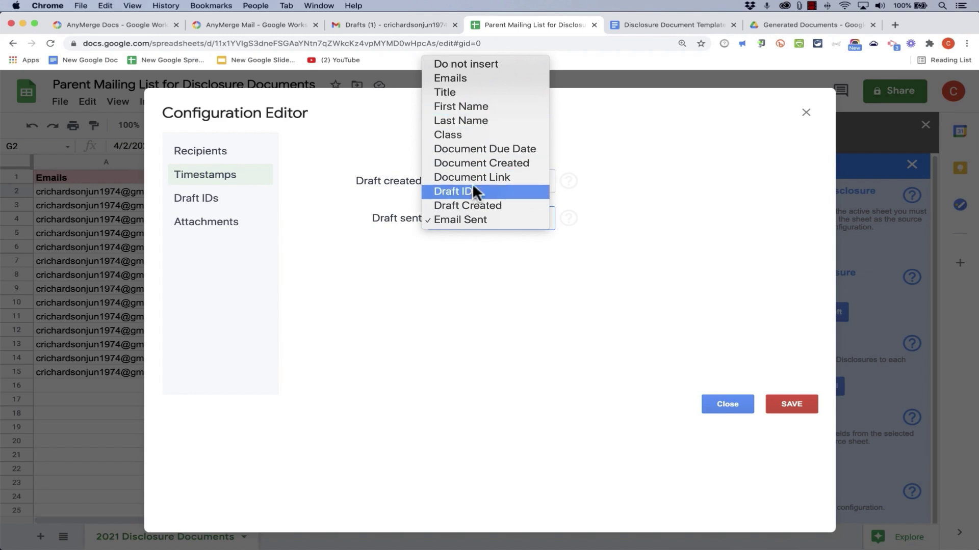
{"action": "left_click", "coordinate": [473, 218]}
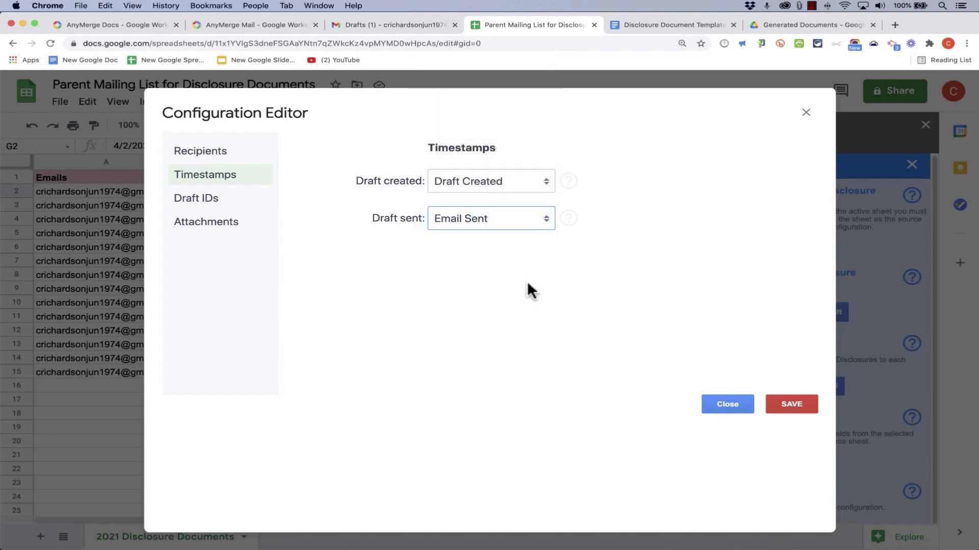
Set the draft IDs to be inserted into the Draft ID column
{"action": "left_click", "coordinate": [237, 207]}
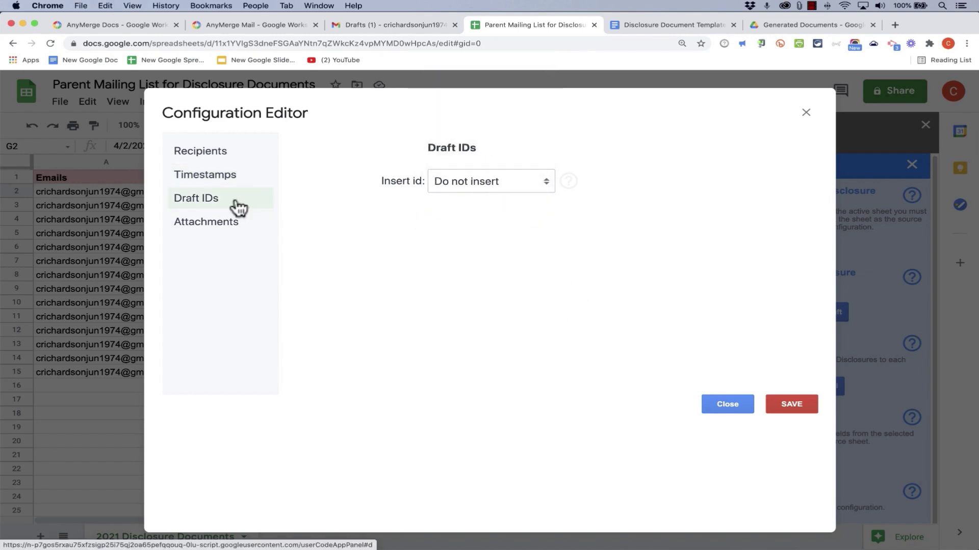
{"action": "left_click", "coordinate": [461, 182]}
{"action": "left_click", "coordinate": [458, 181]}
{"action": "left_click", "coordinate": [458, 182]}
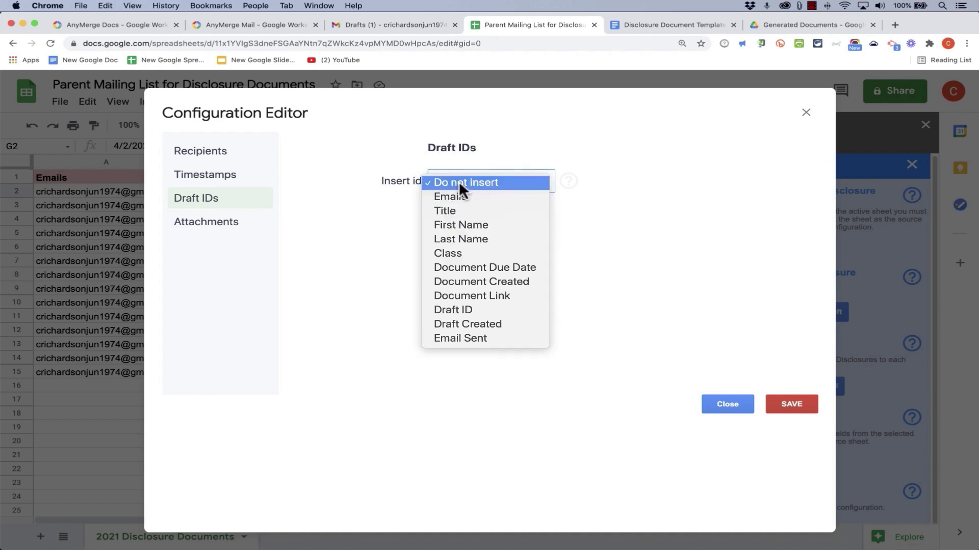
{"action": "left_click", "coordinate": [485, 310]}
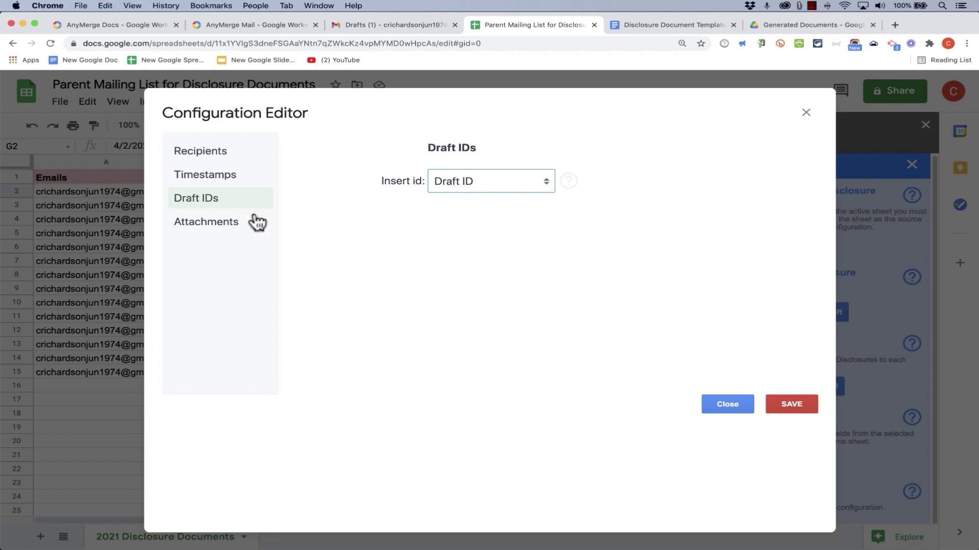
Set the Document Link column as the source column for the email attachment
{"action": "left_click", "coordinate": [218, 228]}
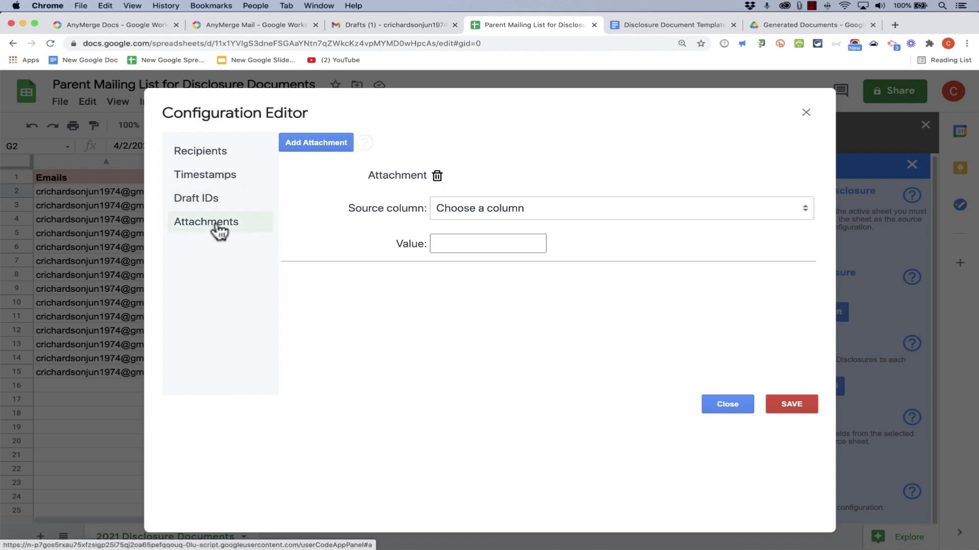
{"action": "left_click", "coordinate": [460, 206]}
{"action": "left_click", "coordinate": [494, 321]}
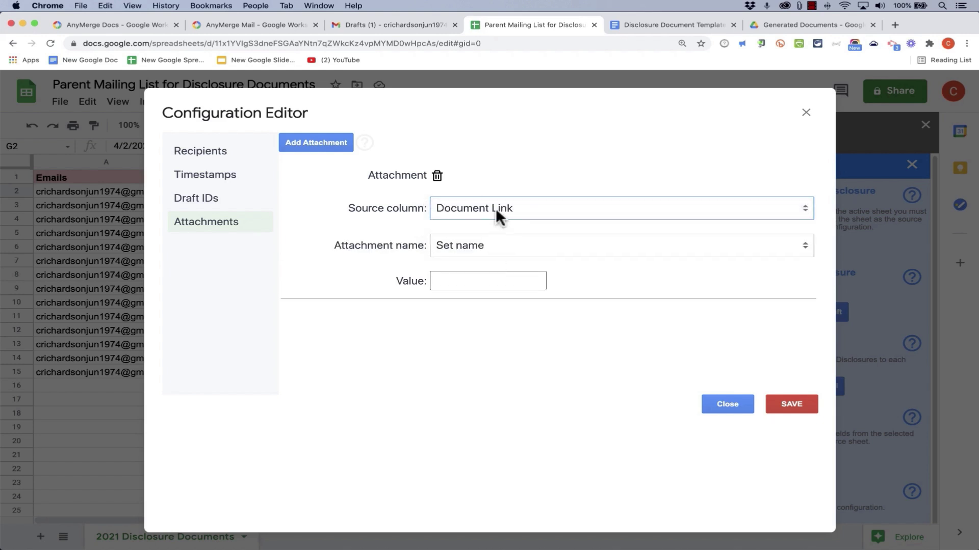
Set the fixed attachment name to "Disclosure Document", save the output configuration and leave the sheet configuration
{"action": "left_click", "coordinate": [476, 247]}
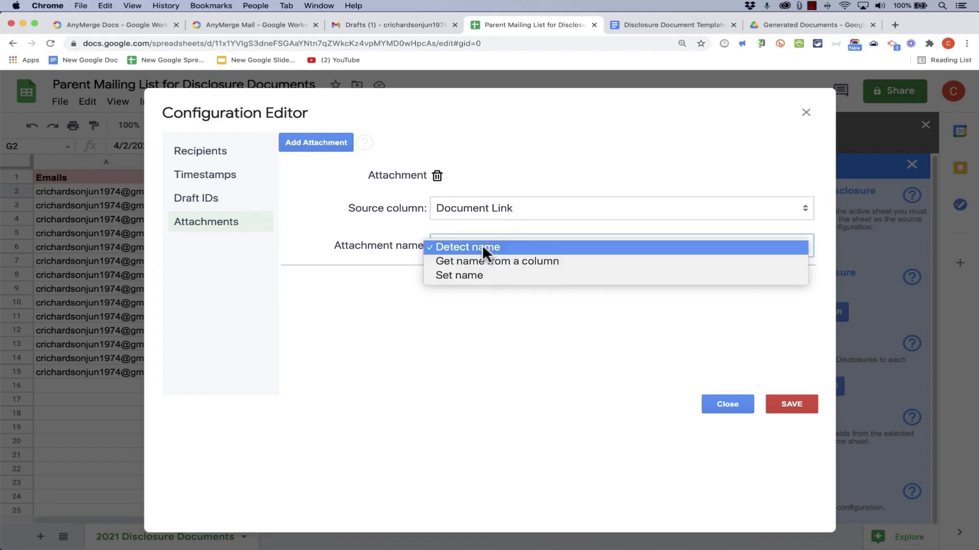
{"action": "left_click", "coordinate": [478, 247]}
{"action": "left_click", "coordinate": [487, 246]}
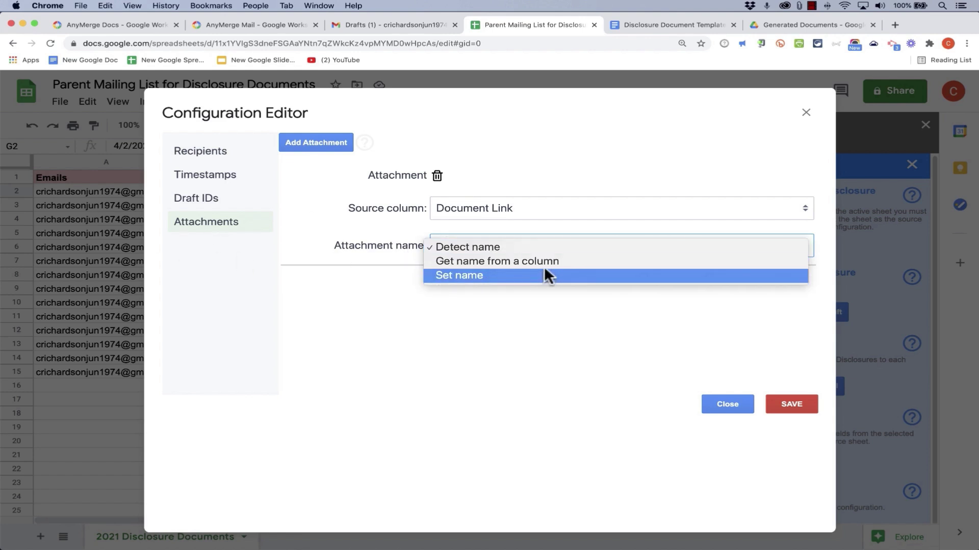
{"action": "left_click", "coordinate": [506, 274]}
{"action": "left_click", "coordinate": [482, 280]}
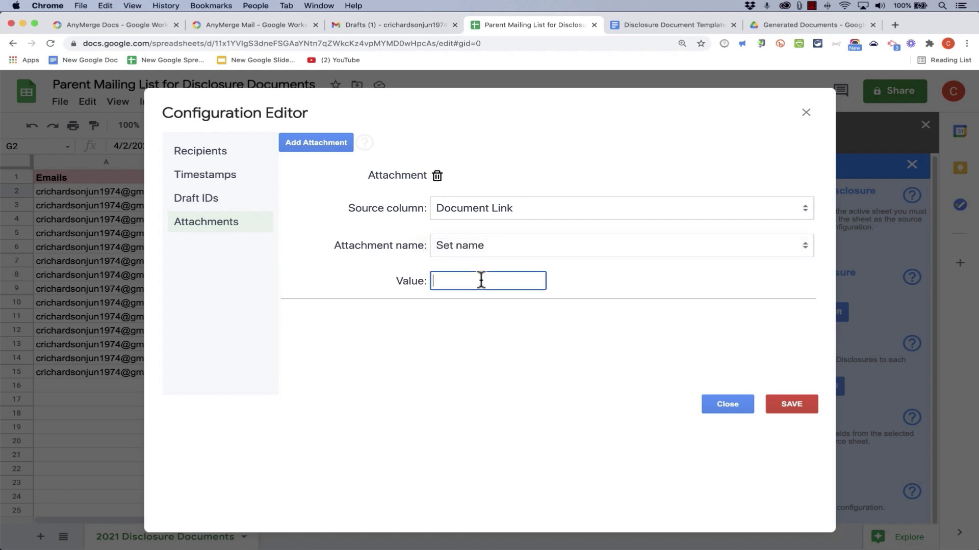
{"action": "type", "text": "Disclosure Document"}
{"action": "left_click", "coordinate": [801, 403]}
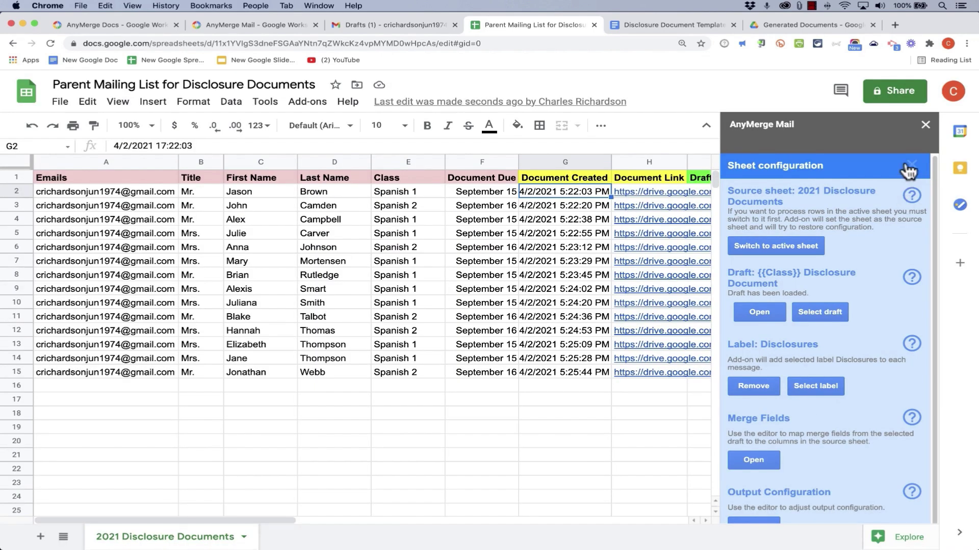
{"action": "left_click", "coordinate": [912, 165]}
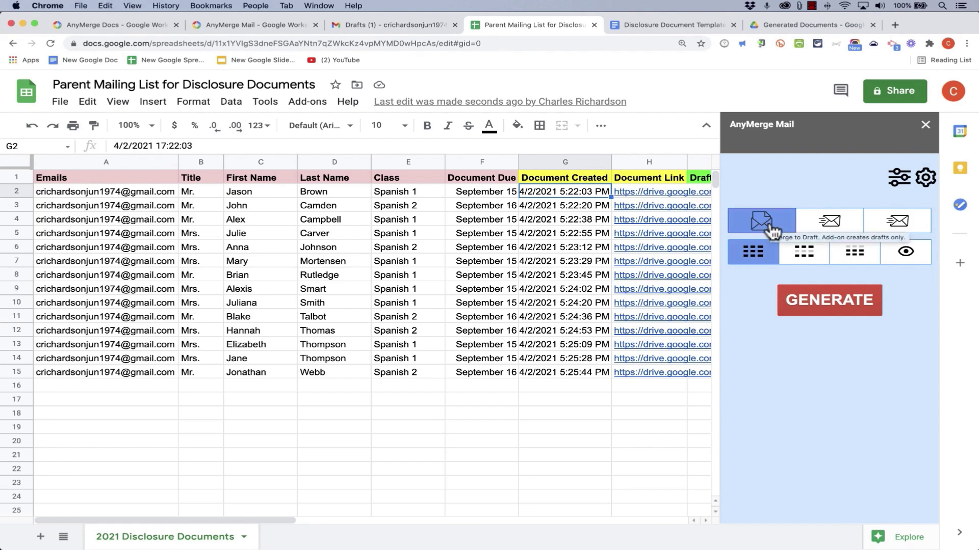
Generate email drafts for all rows of the mailing list in Merge to Draft mode
{"action": "left_click", "coordinate": [823, 227]}
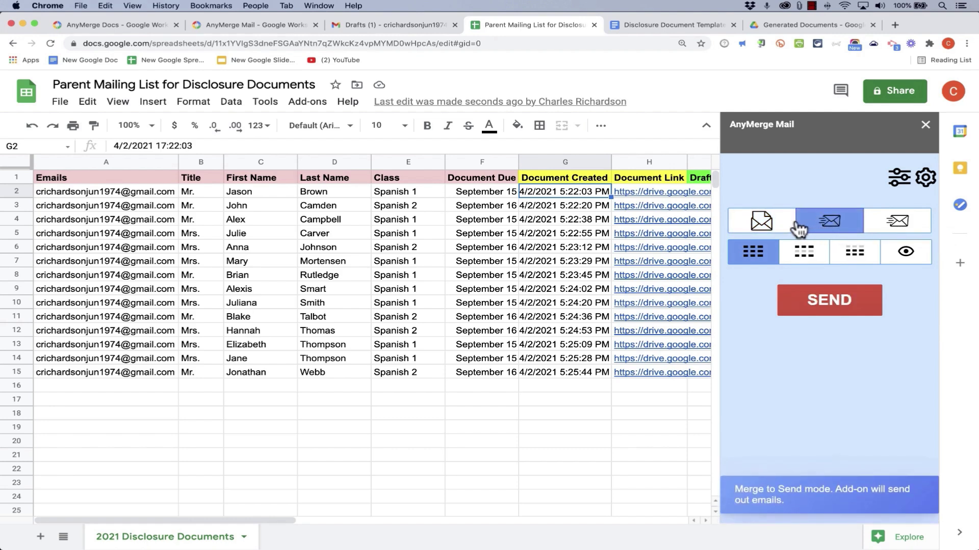
{"action": "left_click", "coordinate": [771, 225]}
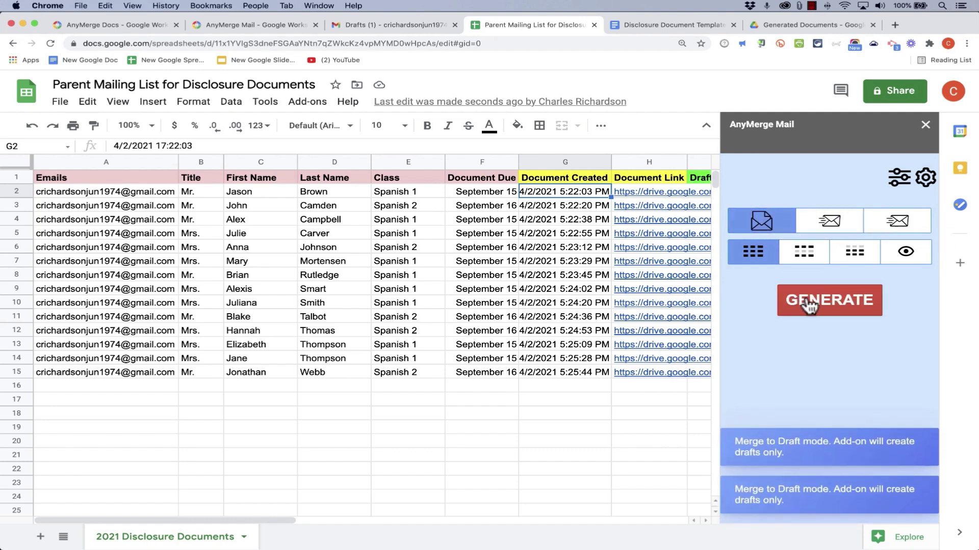
{"action": "left_click", "coordinate": [892, 227]}
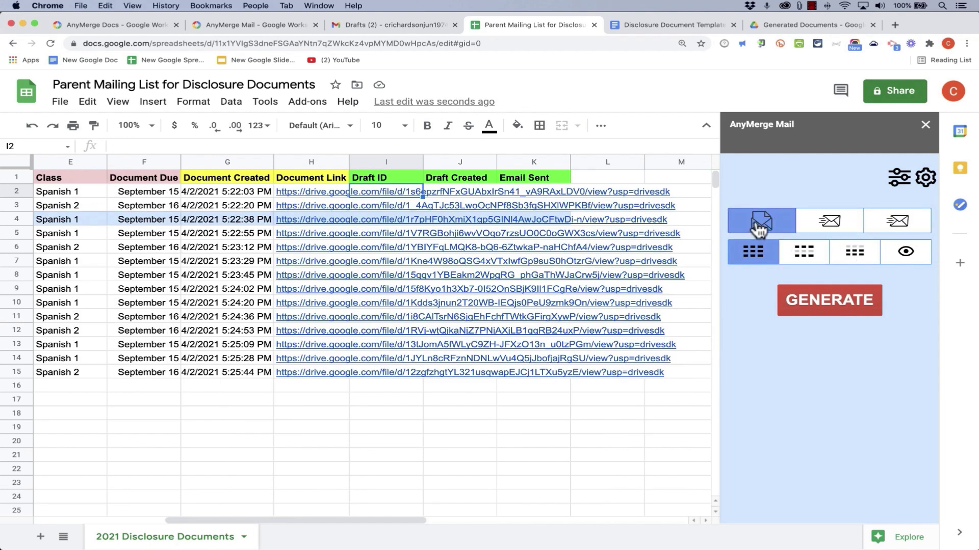
{"action": "left_click", "coordinate": [827, 304]}
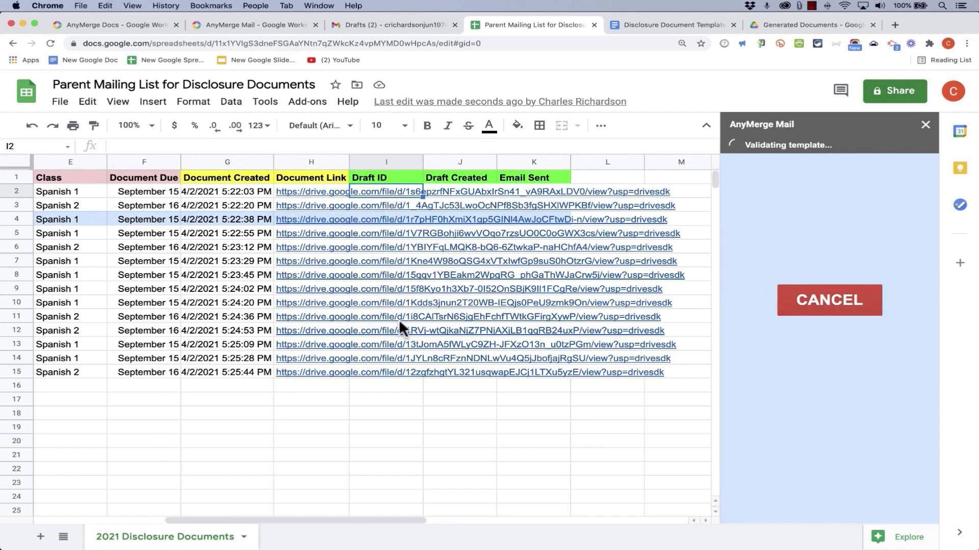
{"action": "mouse_move", "coordinate": [453, 194]}
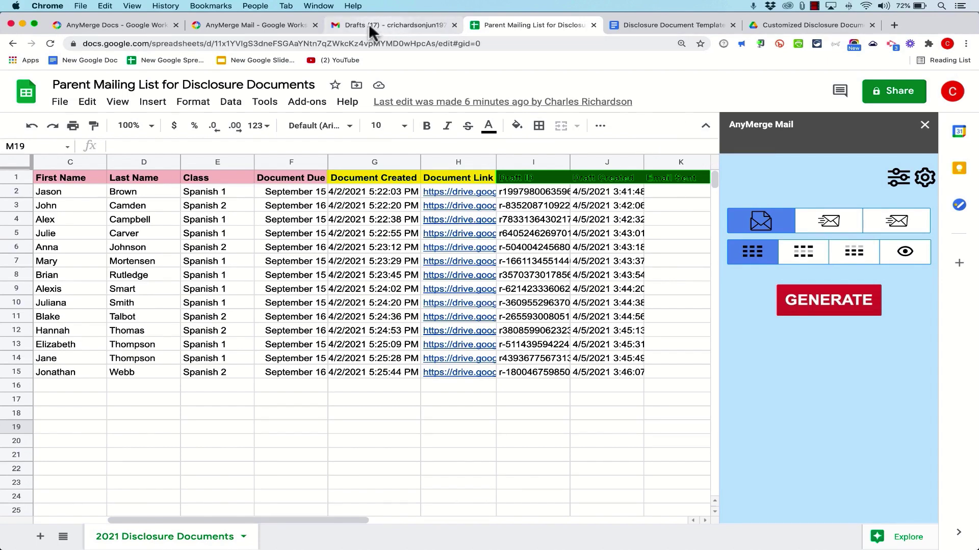
Check the generated drafts in Gmail and send all of them from the sheet in Draft to Send mode
{"action": "left_click", "coordinate": [353, 23]}
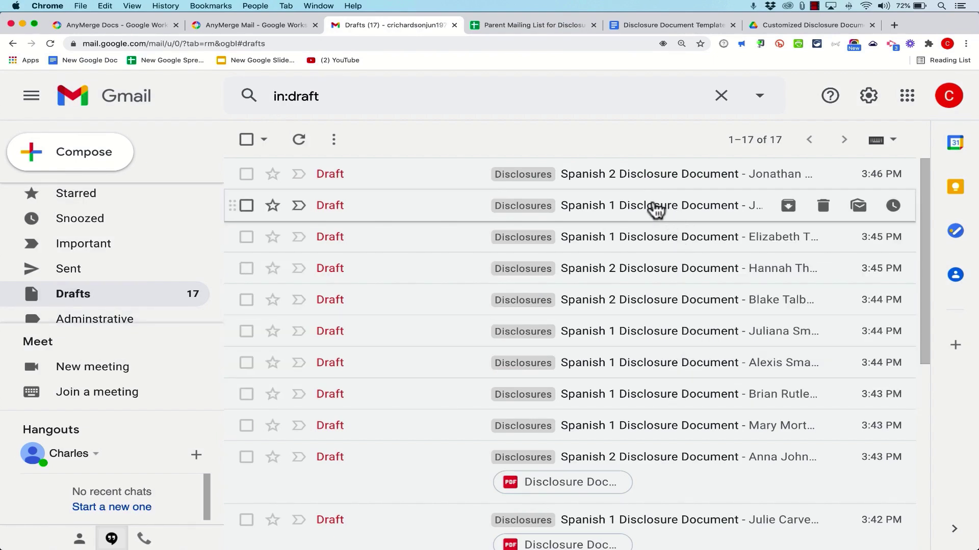
{"action": "left_click", "coordinate": [529, 25]}
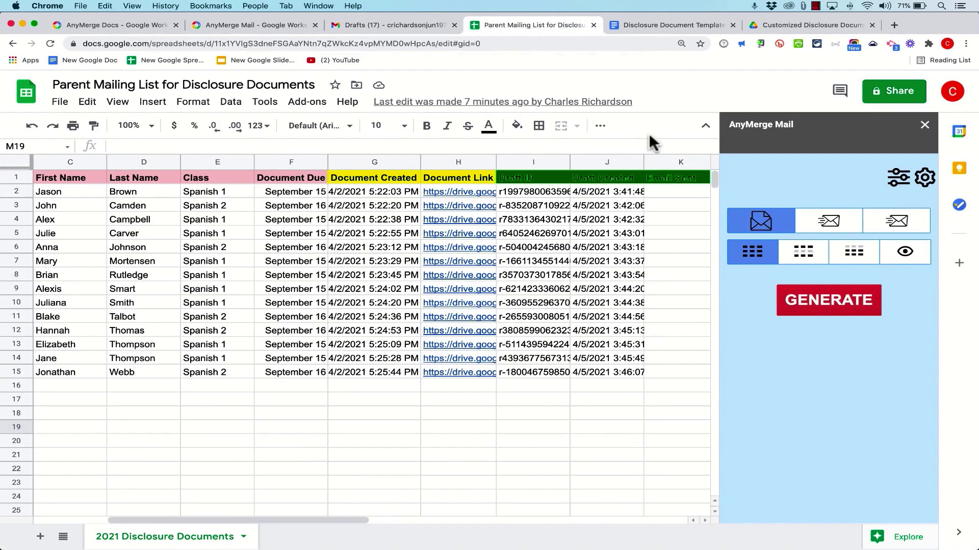
{"action": "left_click", "coordinate": [905, 230]}
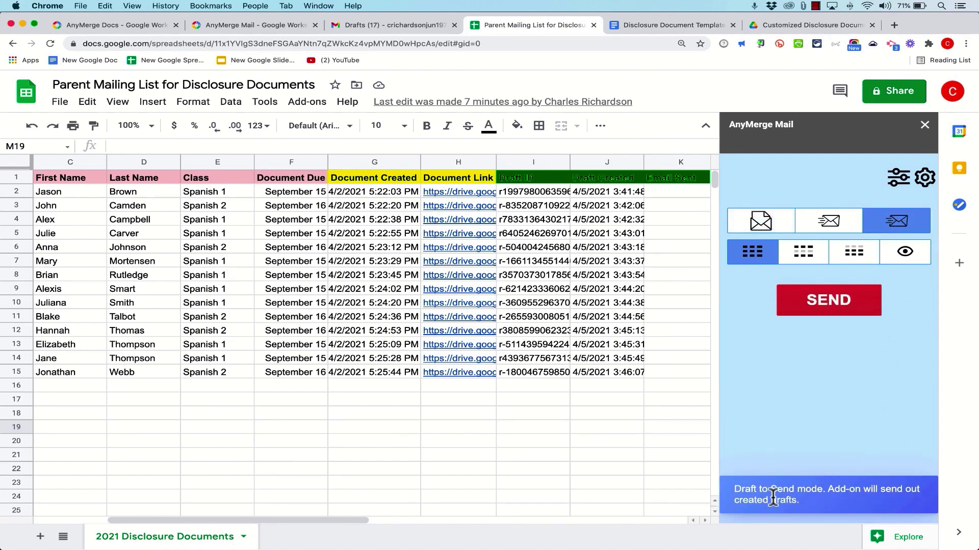
{"action": "left_click", "coordinate": [840, 302]}
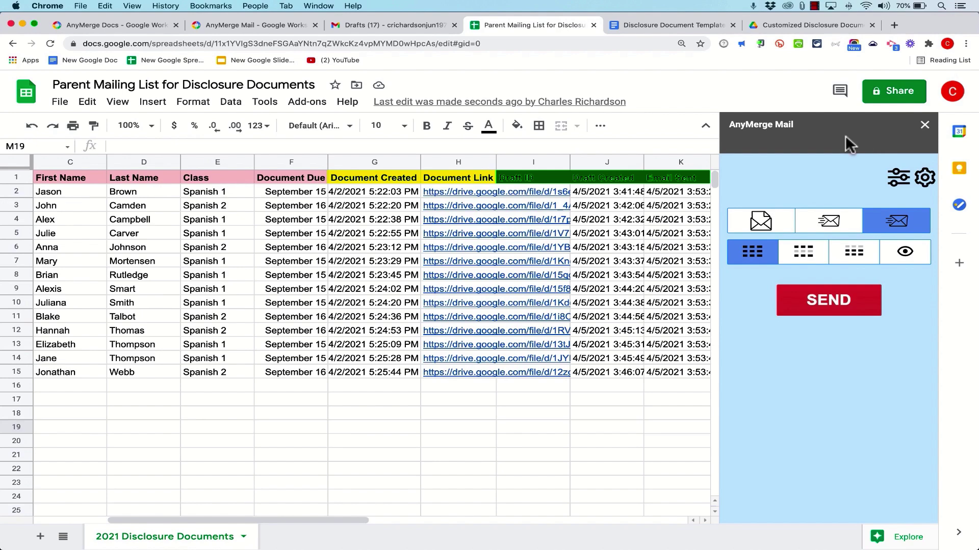
Switch to Gmail, open the second newest Spanish 1 Disclosure Document email in the inbox and review the disclosure PDF it links to
{"action": "left_click", "coordinate": [389, 24]}
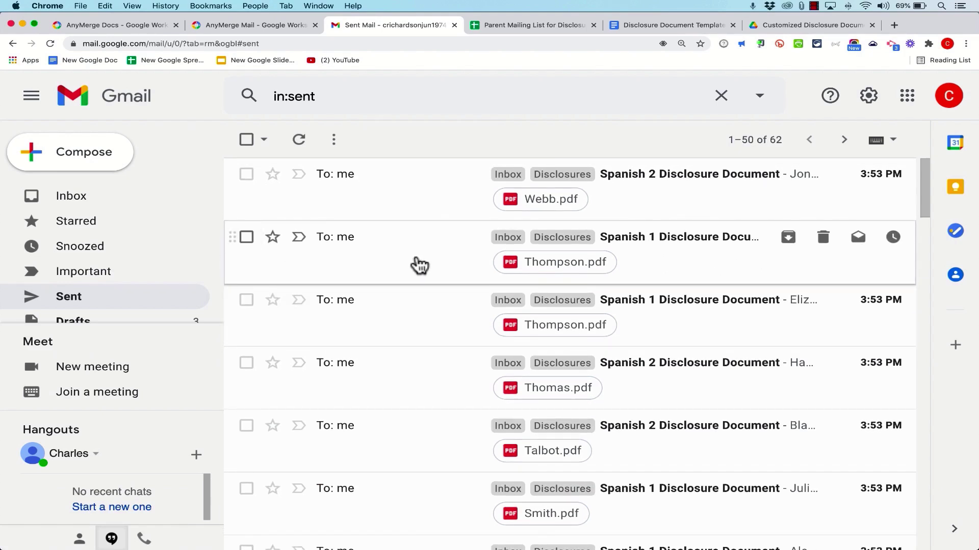
{"action": "left_click", "coordinate": [84, 205]}
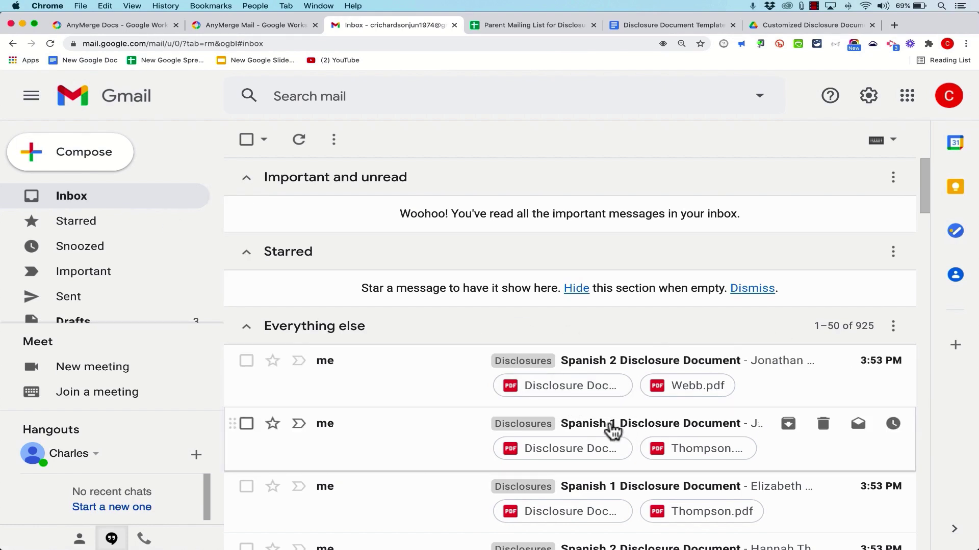
{"action": "left_click", "coordinate": [613, 432]}
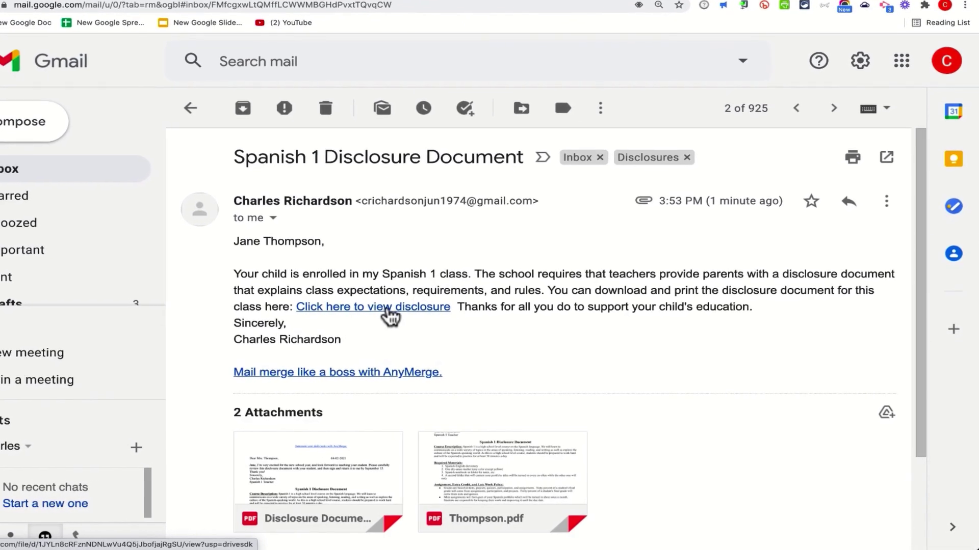
{"action": "left_click", "coordinate": [389, 308]}
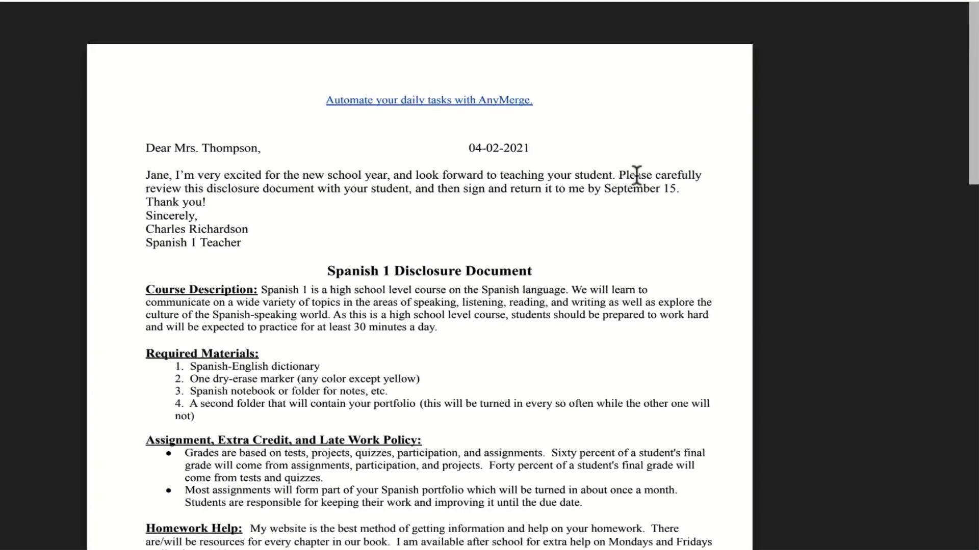
{"action": "double_click", "coordinate": [625, 190]}
{"action": "left_click", "coordinate": [406, 270]}
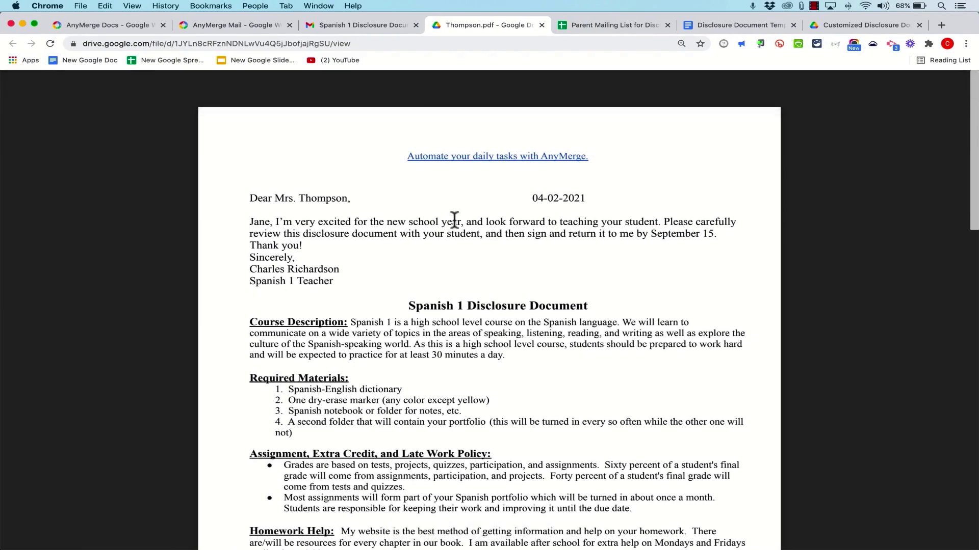
{"action": "left_click", "coordinate": [541, 26]}
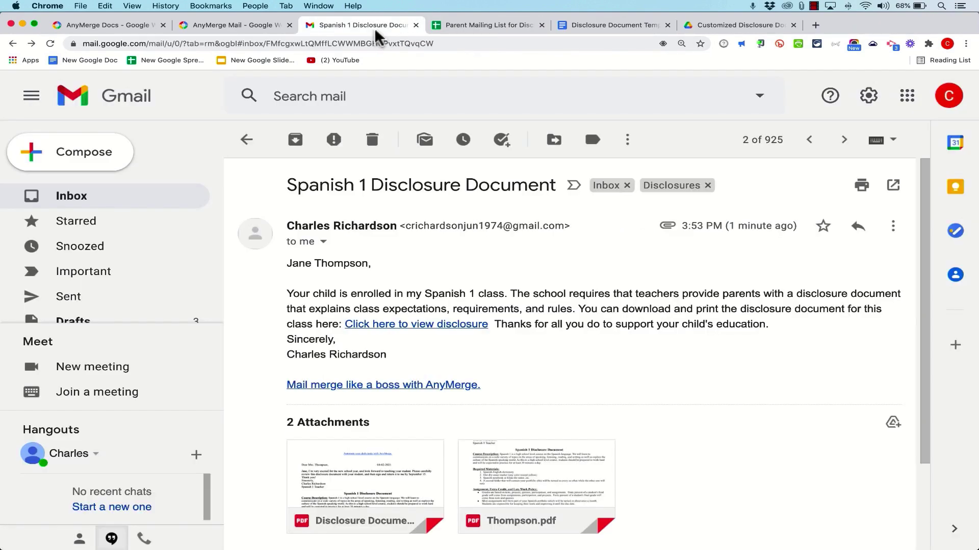
Preview the Disclosure Document attachment of the Spanish 1 email and return to the inbox
{"action": "mouse_move", "coordinate": [344, 461]}
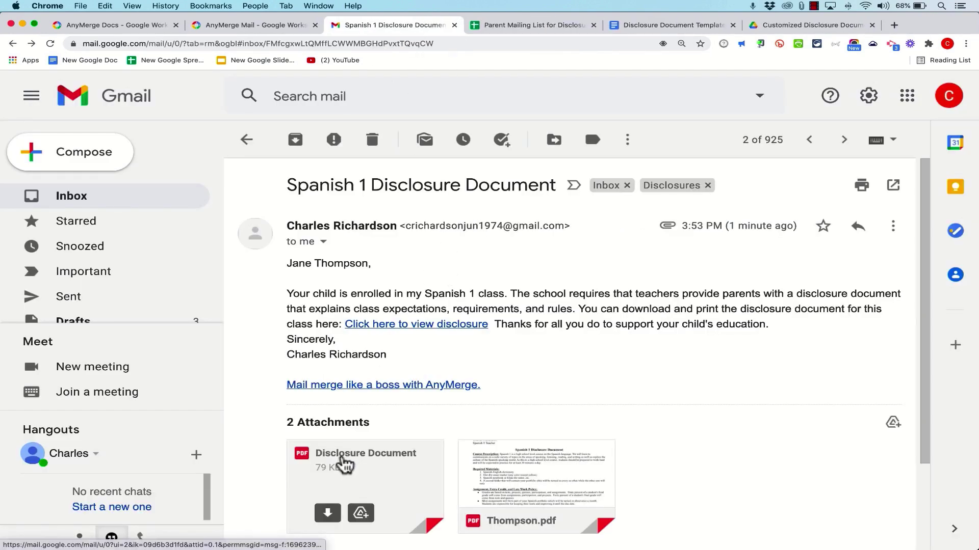
{"action": "left_click", "coordinate": [345, 461]}
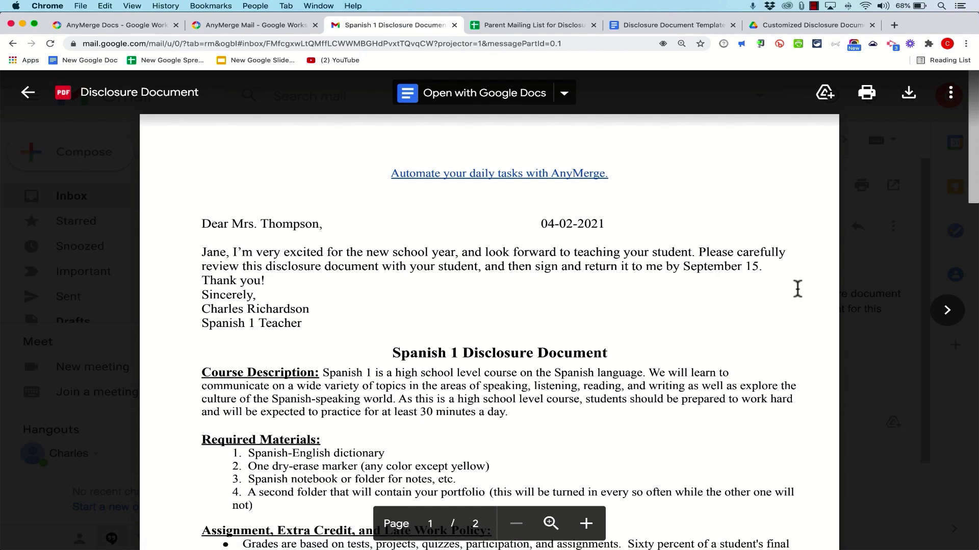
{"action": "left_click", "coordinate": [109, 201]}
{"action": "left_click", "coordinate": [109, 201]}
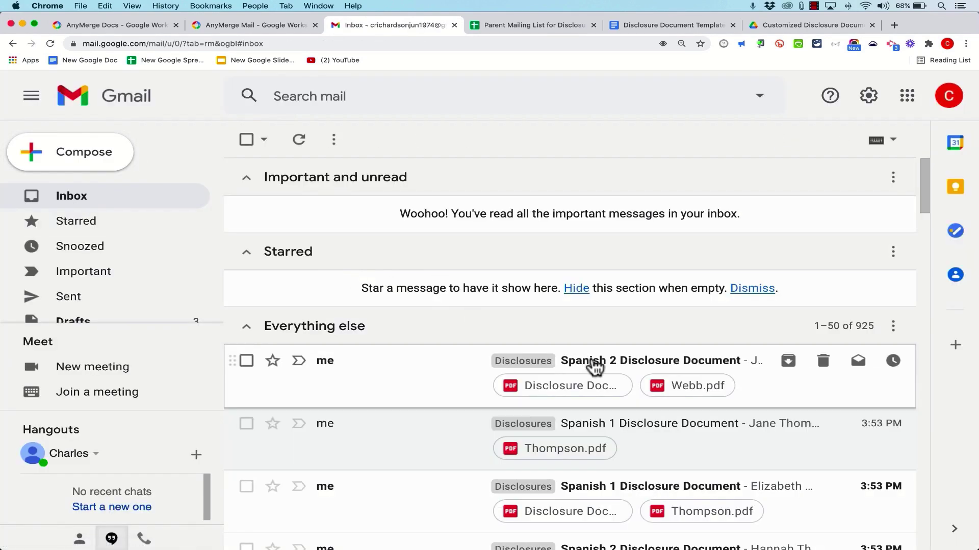
Open the newest Spanish 2 Disclosure Document email and check its class text, disclosure link and Disclosure Document attachment
{"action": "left_click", "coordinate": [594, 363]}
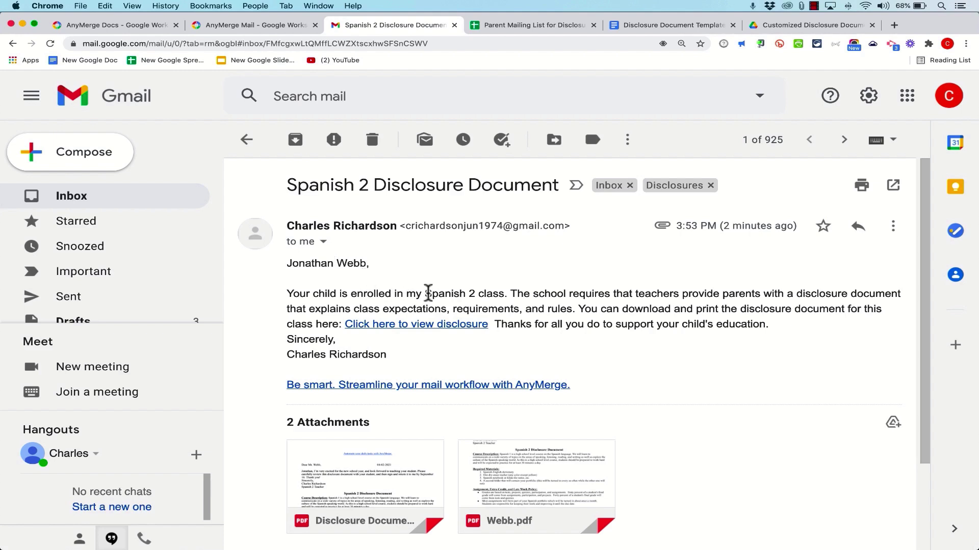
{"action": "left_click_drag", "start_coordinate": [428, 293], "coordinate": [489, 294]}
{"action": "left_click", "coordinate": [382, 324]}
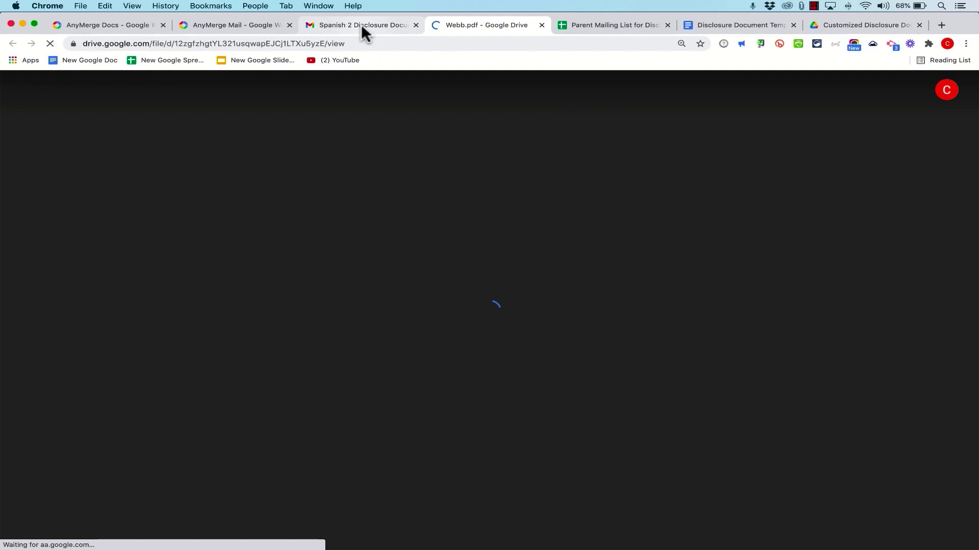
{"action": "left_click", "coordinate": [361, 24]}
{"action": "left_click", "coordinate": [383, 460]}
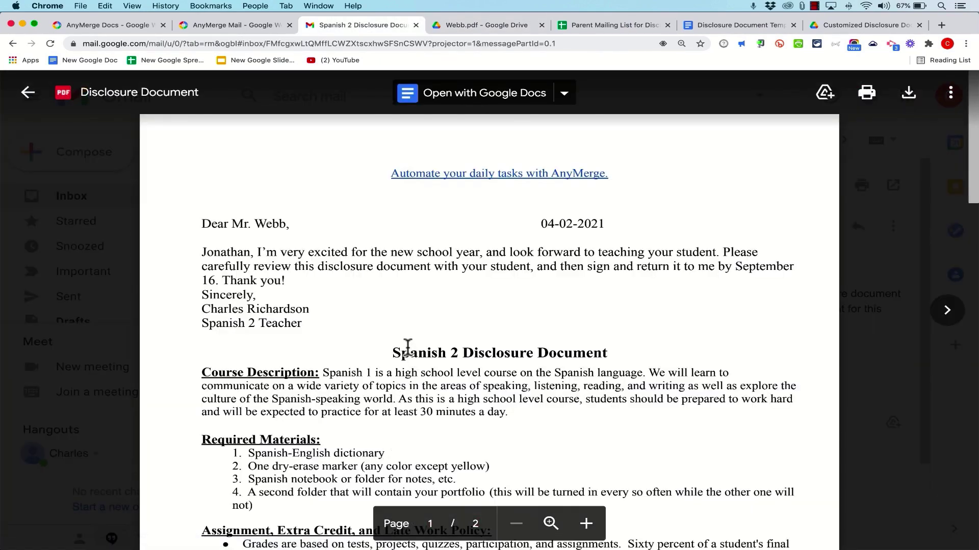
View the AnyMerge Docs and AnyMerge Mail pages in the Google Workspace Marketplace
{"action": "left_click", "coordinate": [132, 28]}
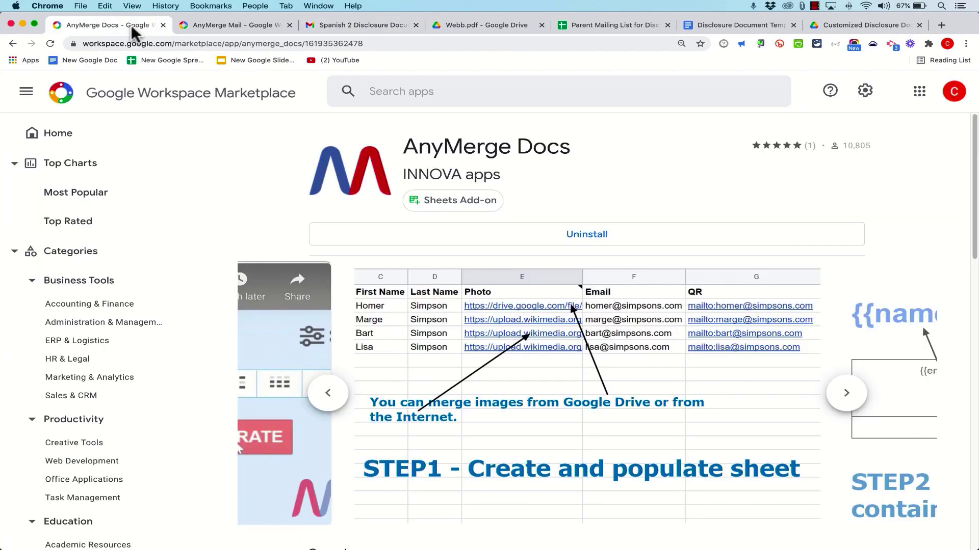
{"action": "left_click", "coordinate": [246, 31]}
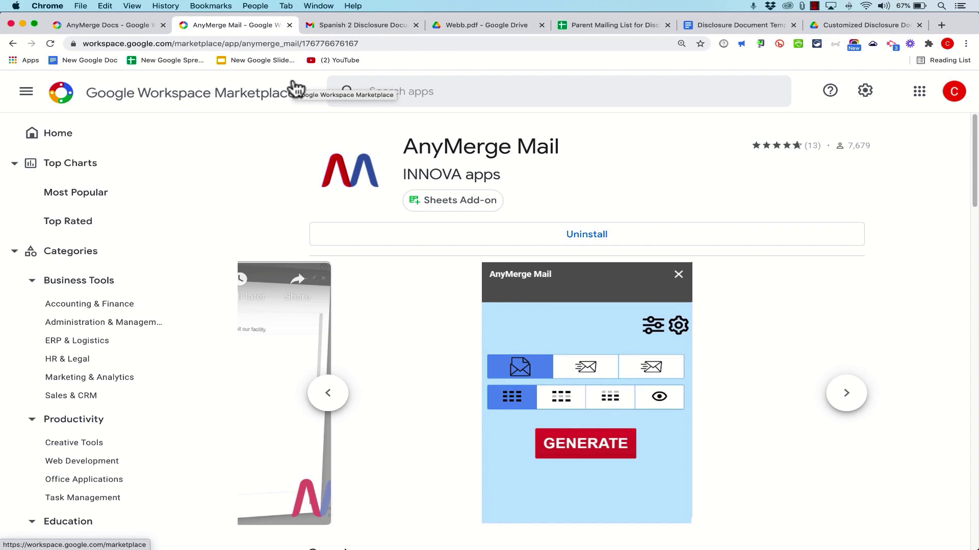
{"action": "left_click", "coordinate": [114, 30]}
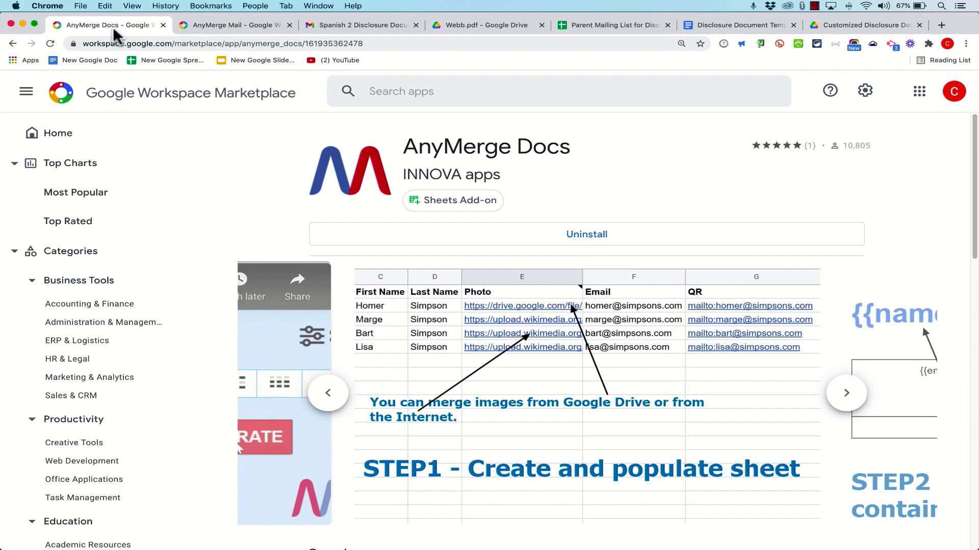